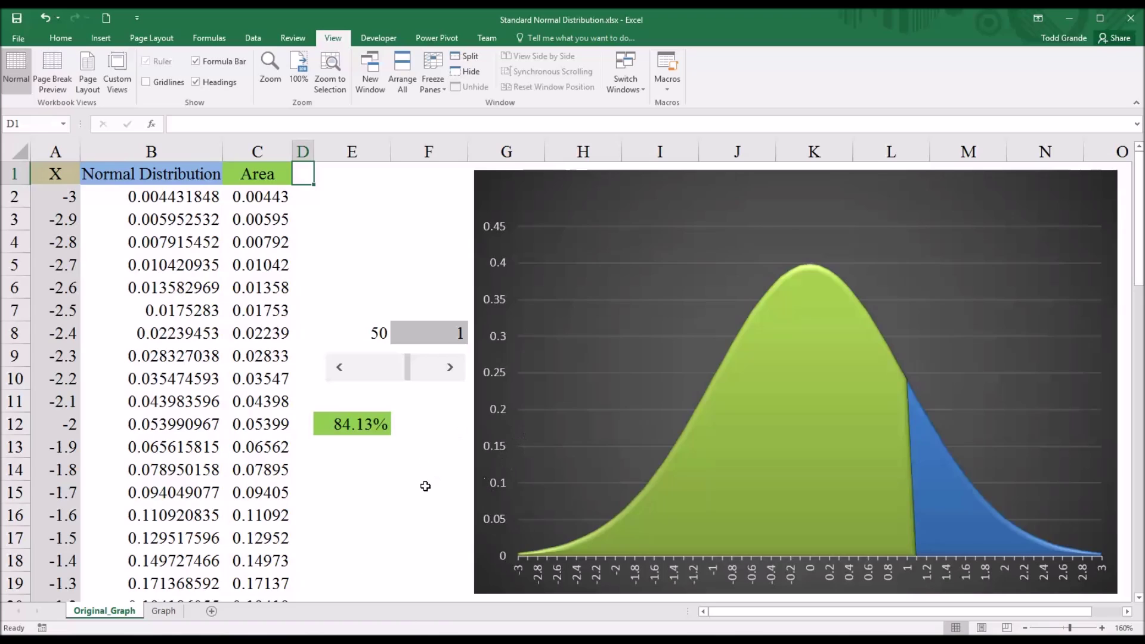
After glancing at the Graph sheet's starting data, lower Z from 1 to 0, giving 50.00%
click(170, 615)
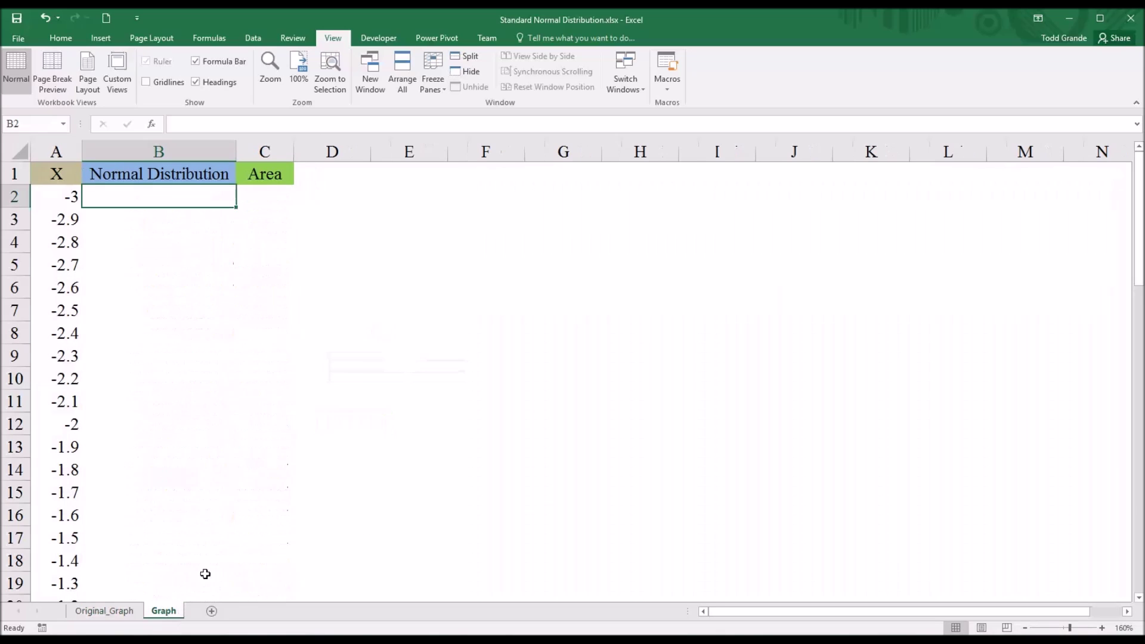
click(126, 615)
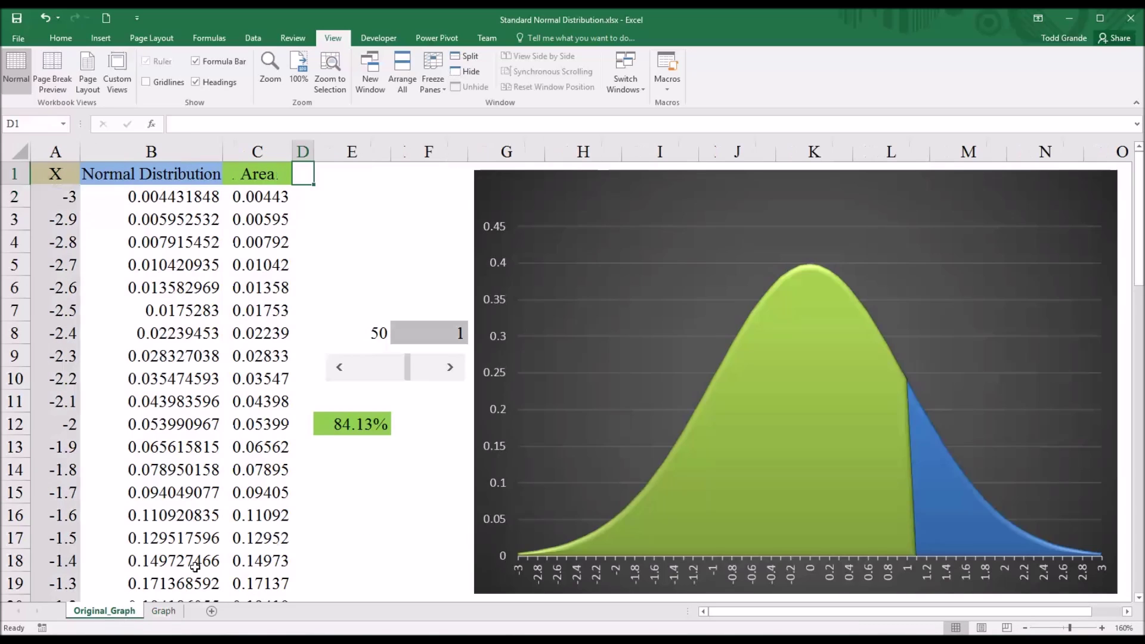
click(338, 372)
click(337, 371)
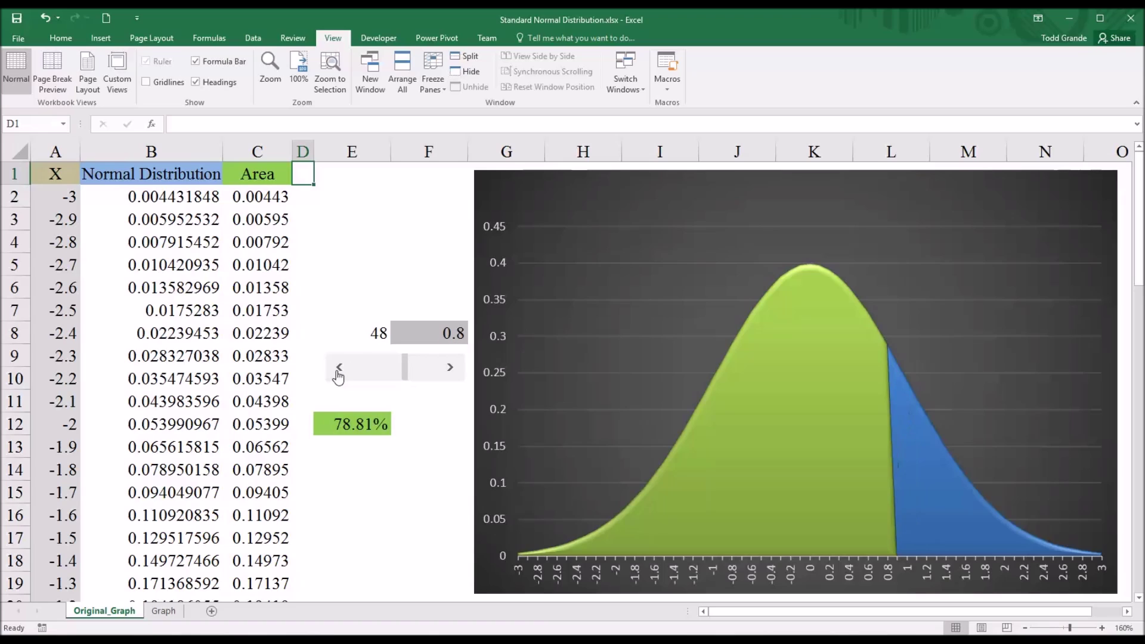
click(338, 371)
click(338, 371)
click(338, 371)
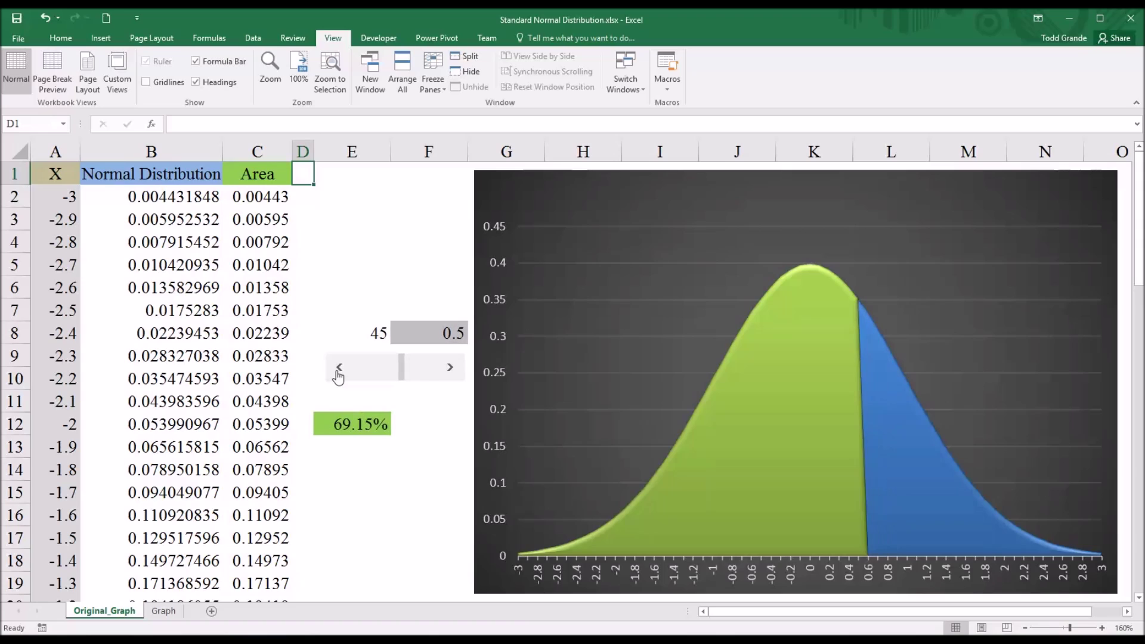
click(338, 371)
click(338, 371)
click(338, 371)
click(338, 371)
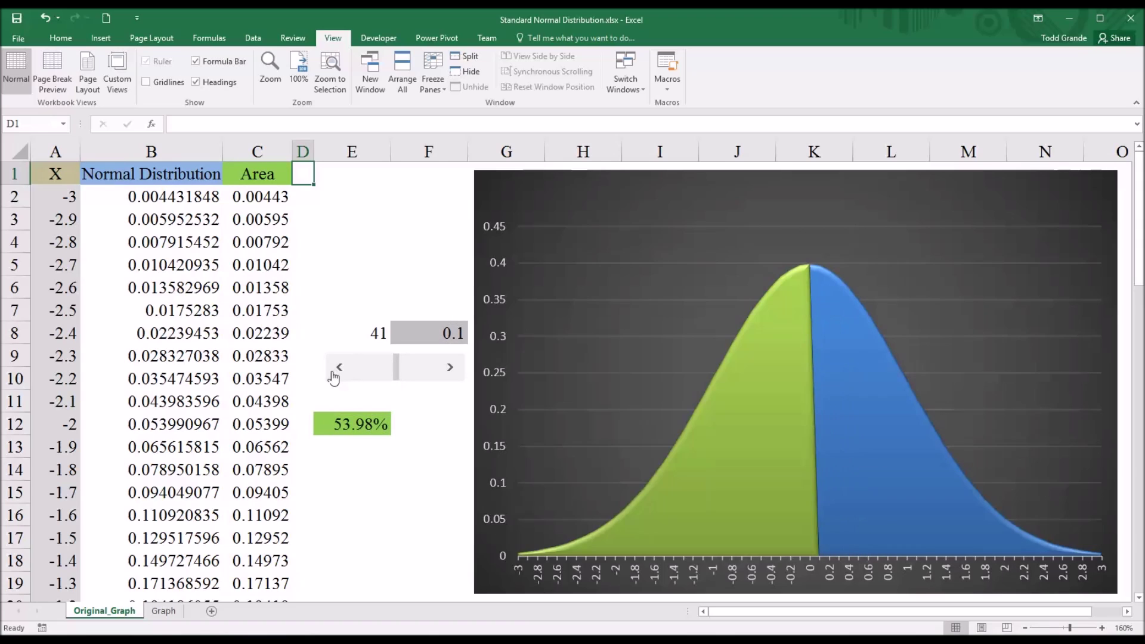
click(338, 371)
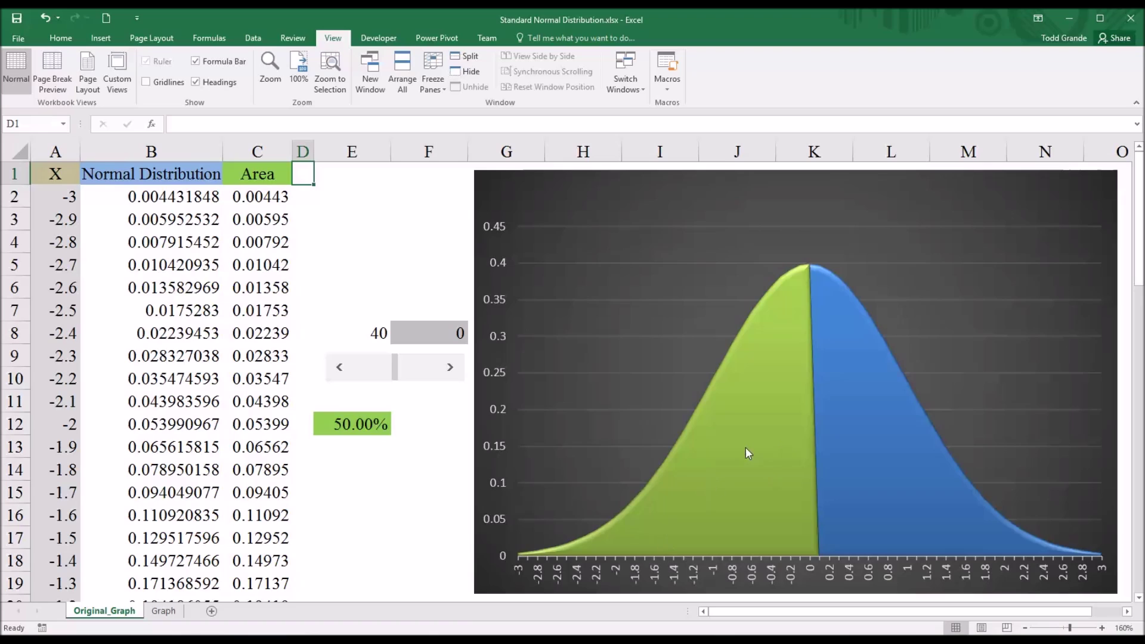
Push the Z value below zero down to -1 so the shaded area reads 15.87%
click(340, 368)
click(340, 368)
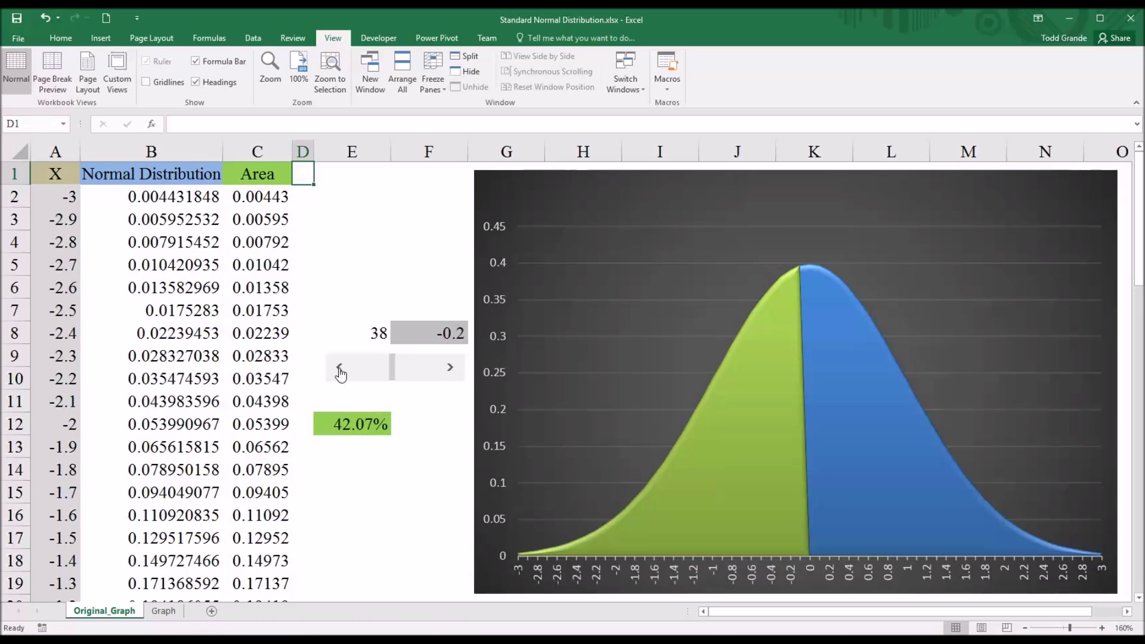
click(339, 368)
click(339, 368)
click(340, 368)
click(339, 368)
click(340, 368)
click(340, 368)
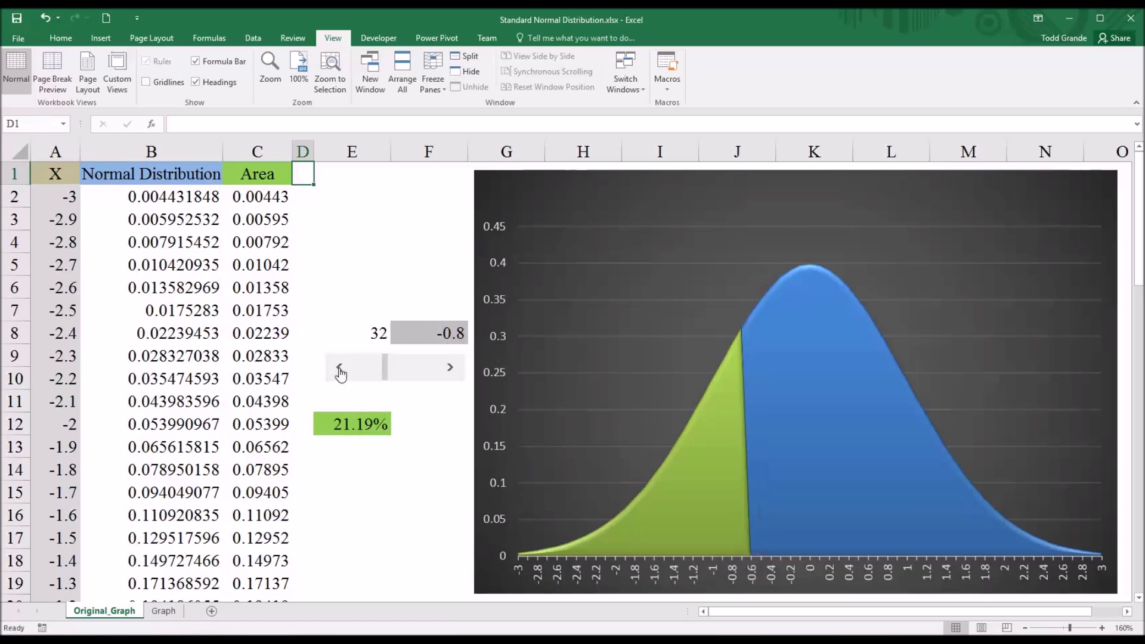
click(340, 368)
click(339, 368)
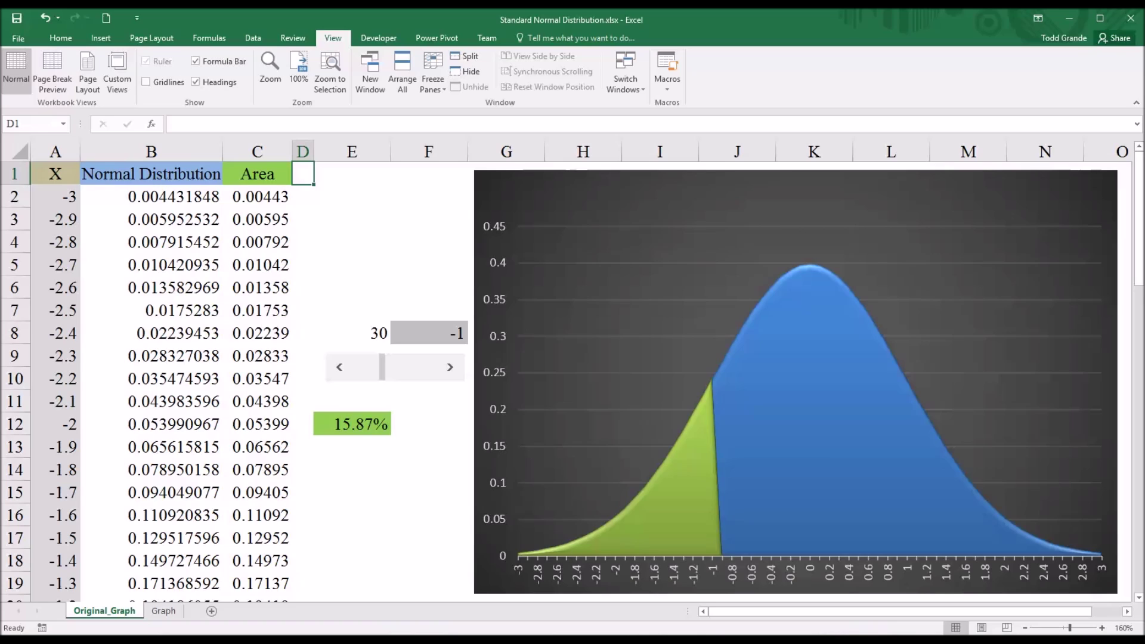
Open the Graph sheet and point out the X, Normal Distribution and Area headers and first X values
click(165, 612)
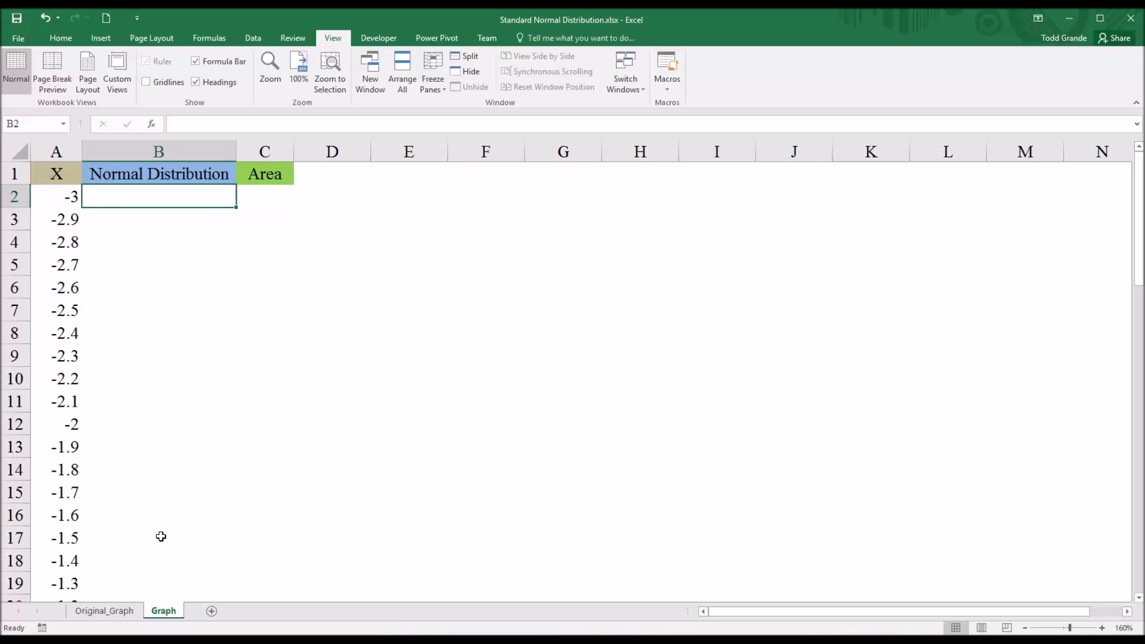
click(57, 174)
click(149, 174)
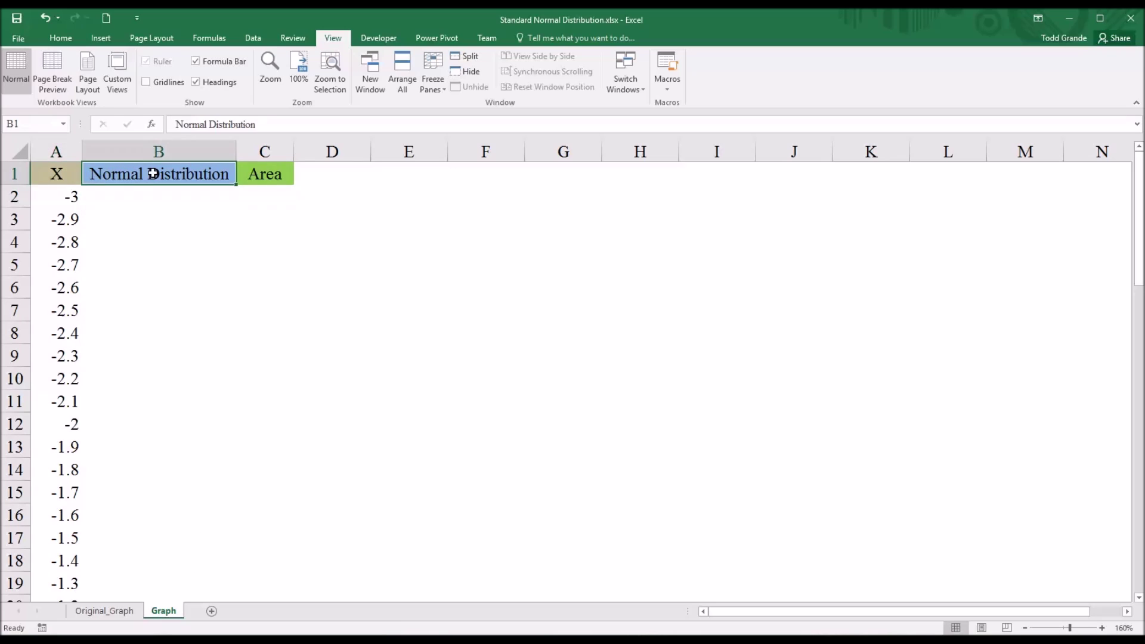
click(262, 174)
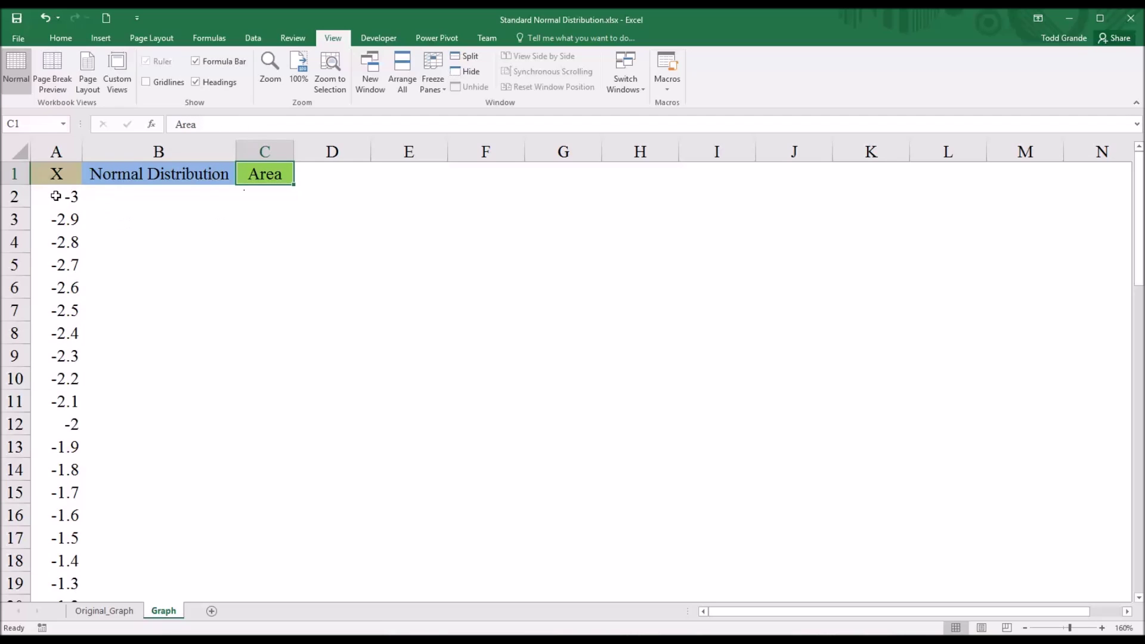
click(56, 197)
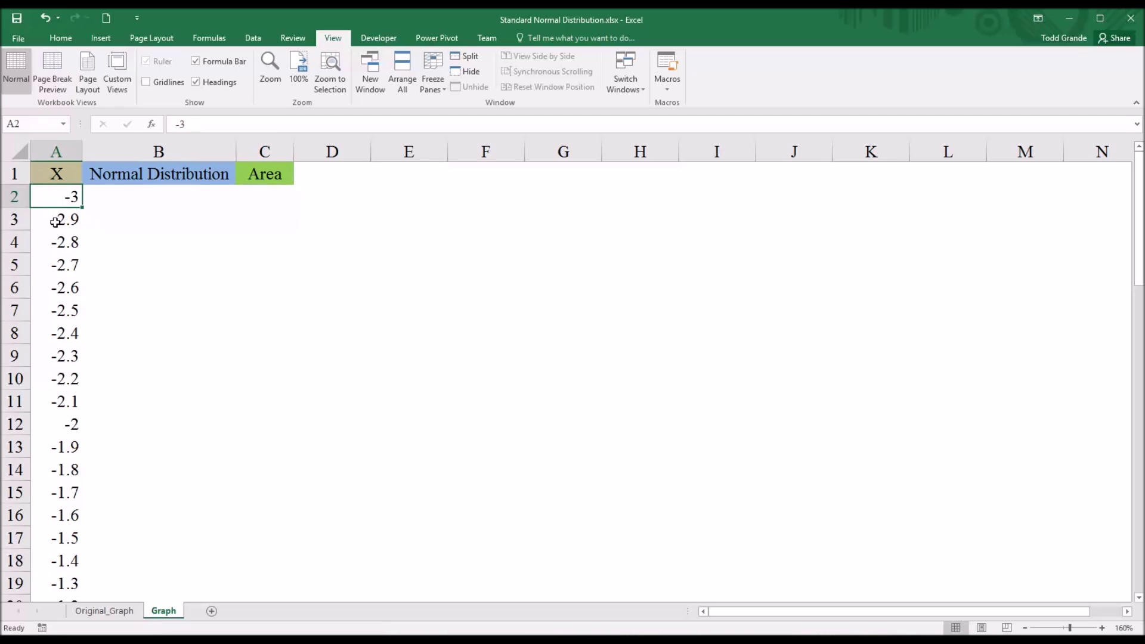
click(56, 219)
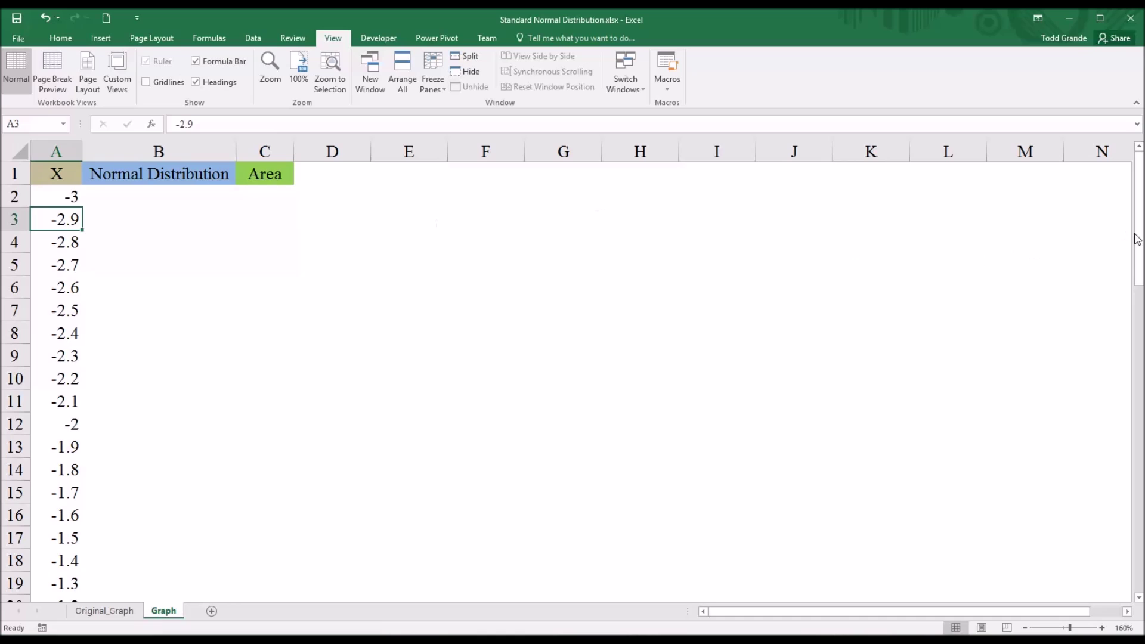
Select the first X values A2:A3, then begin a =NORM.DIST( formula in cell B2
drag(1139, 240, 1083, 228)
click(60, 197)
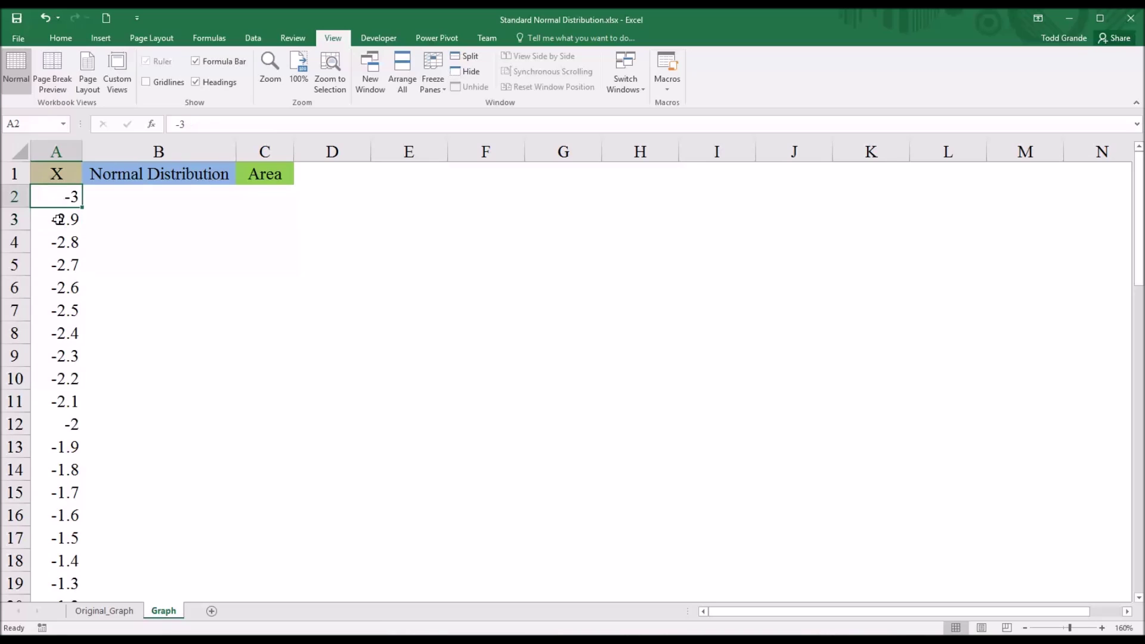
click(58, 219)
drag(59, 194, 60, 219)
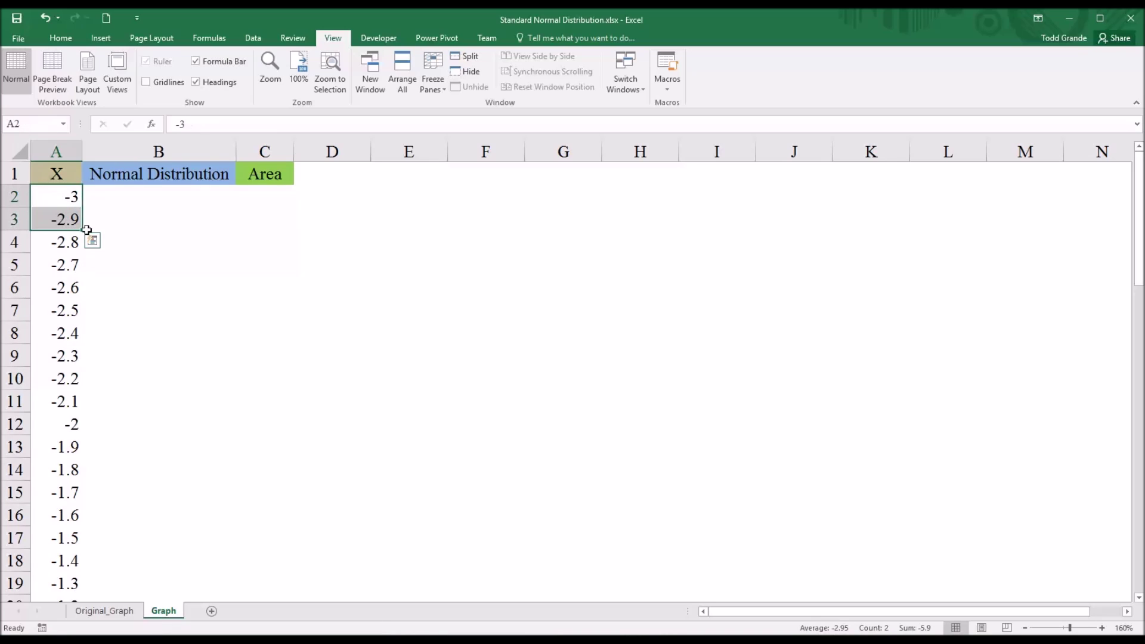
click(128, 198)
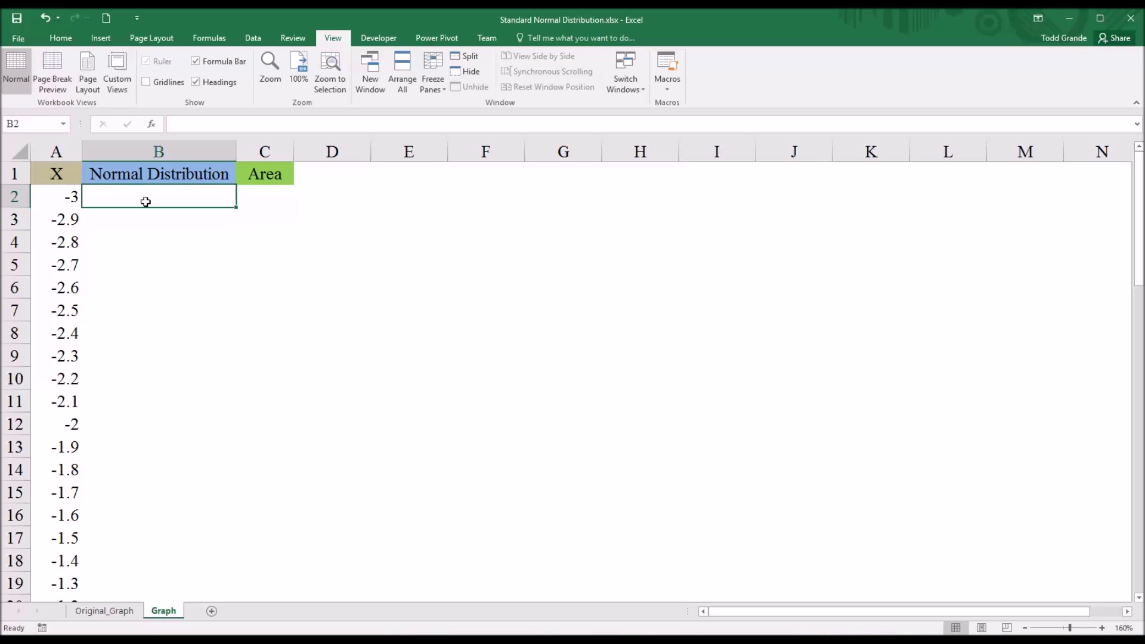
text(=norm.dist)
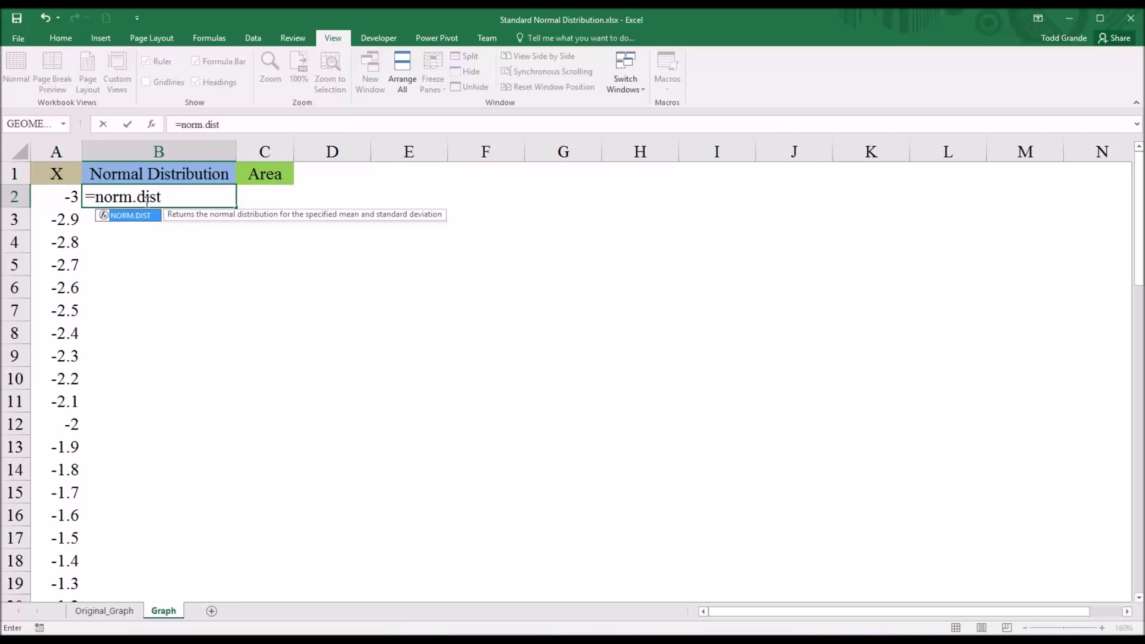
text(()
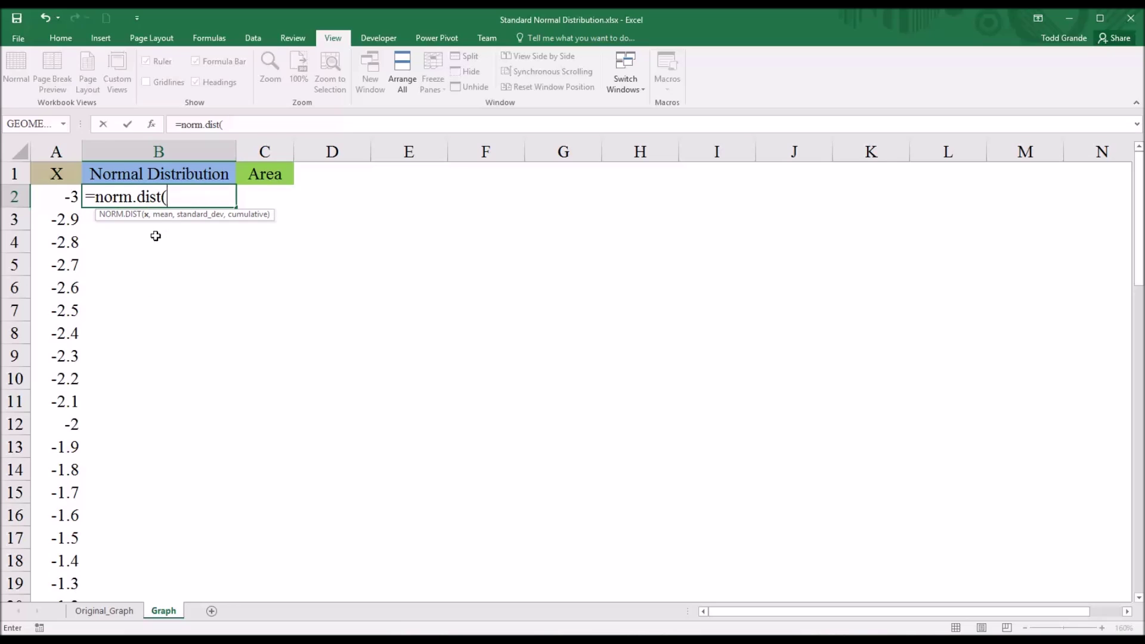
Complete B2 as =NORM.DIST(A2,0,1,FALSE), returning 0.004431848 for X = -3
click(57, 202)
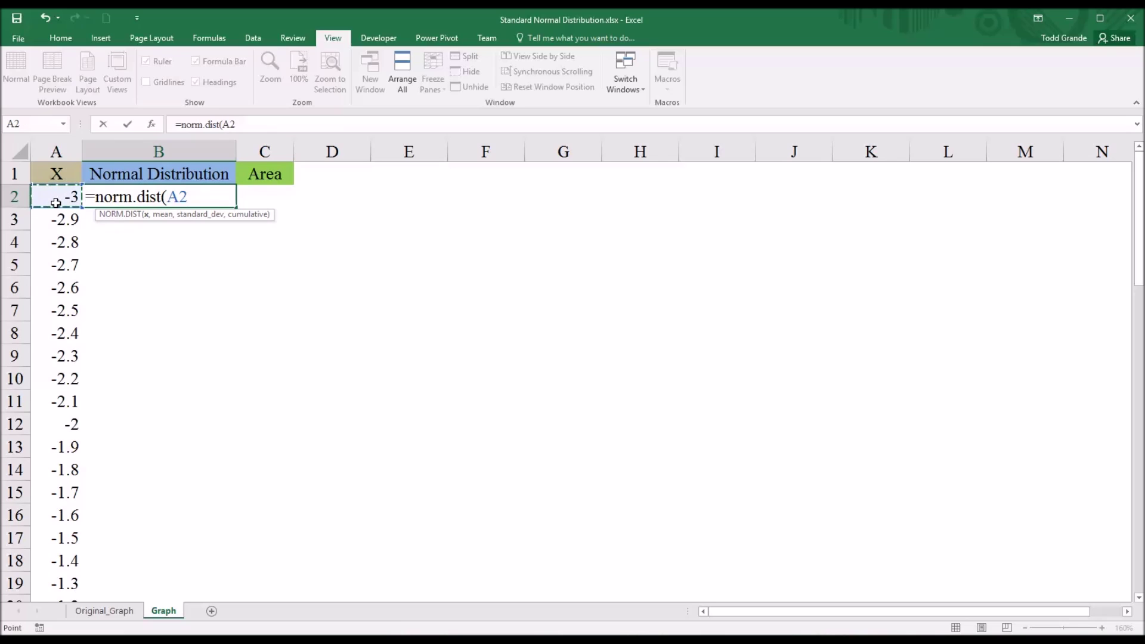
text(,)
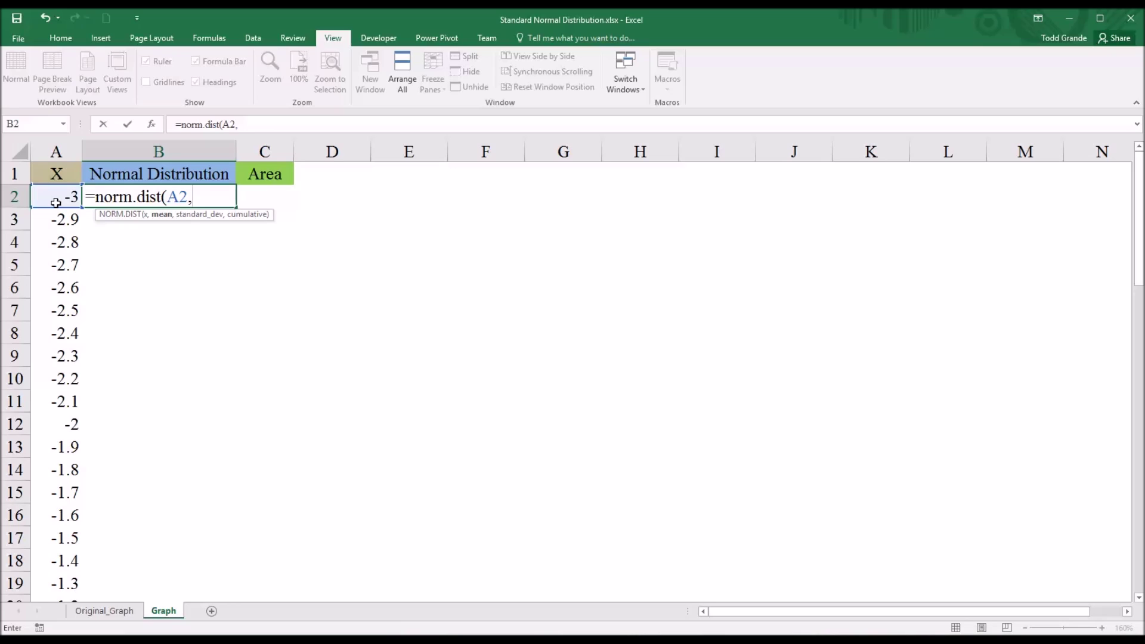
text(0,1)
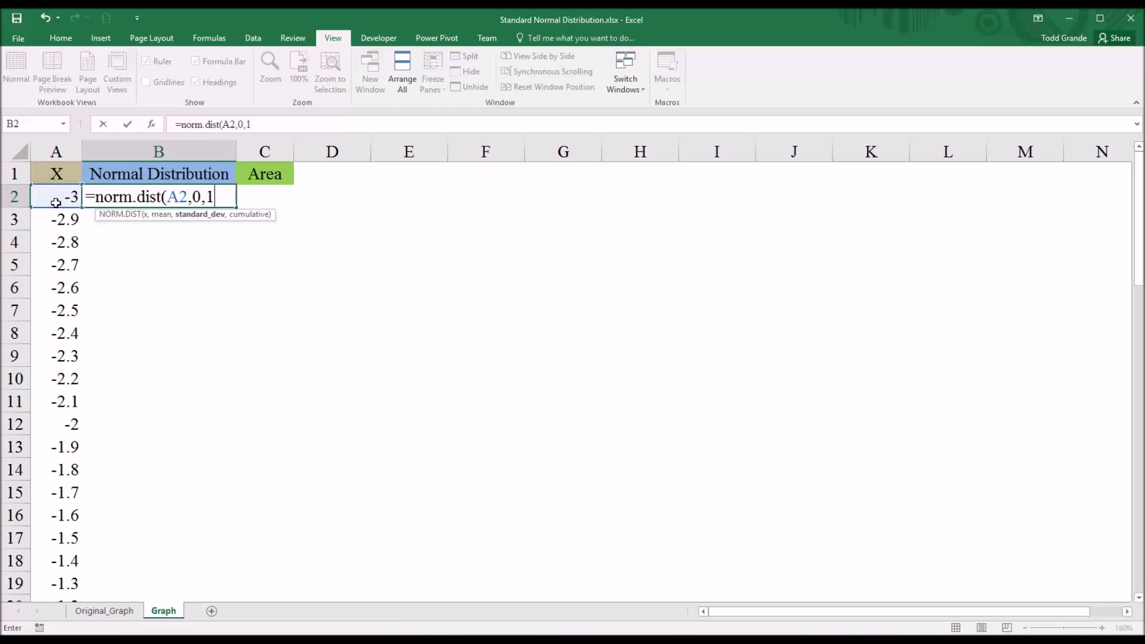
text(,)
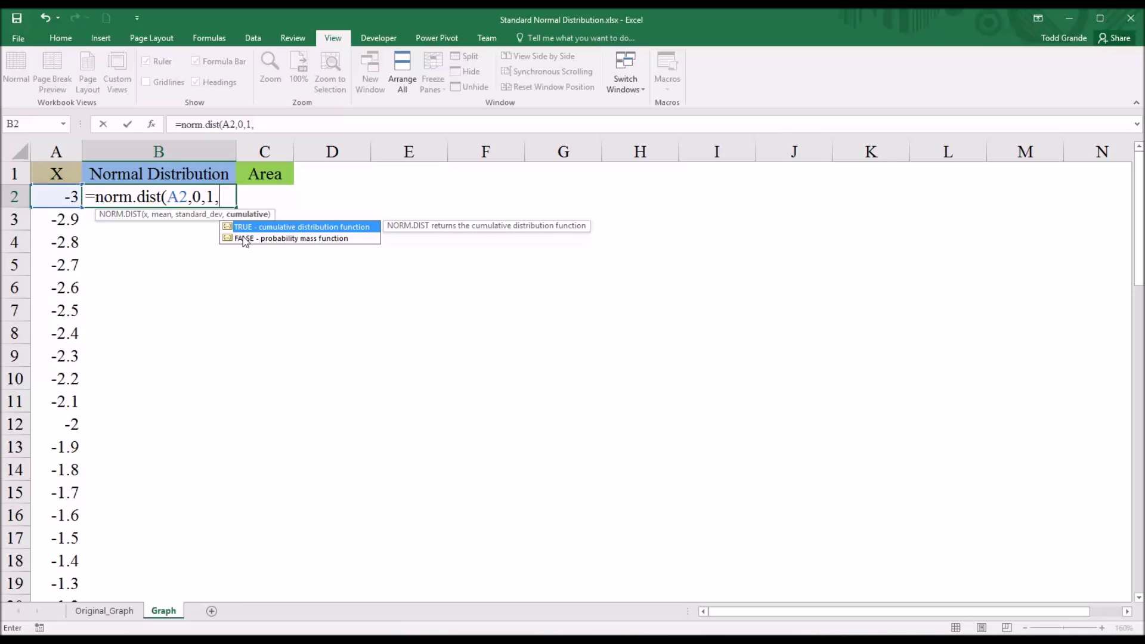
double_click(277, 239)
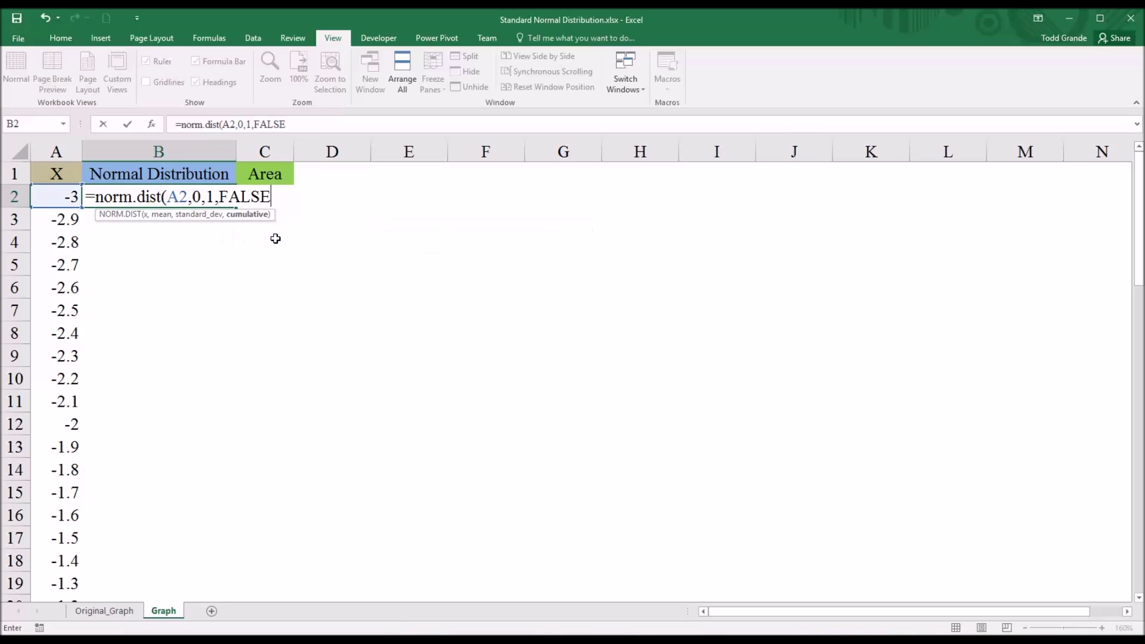
text())
key(Return)
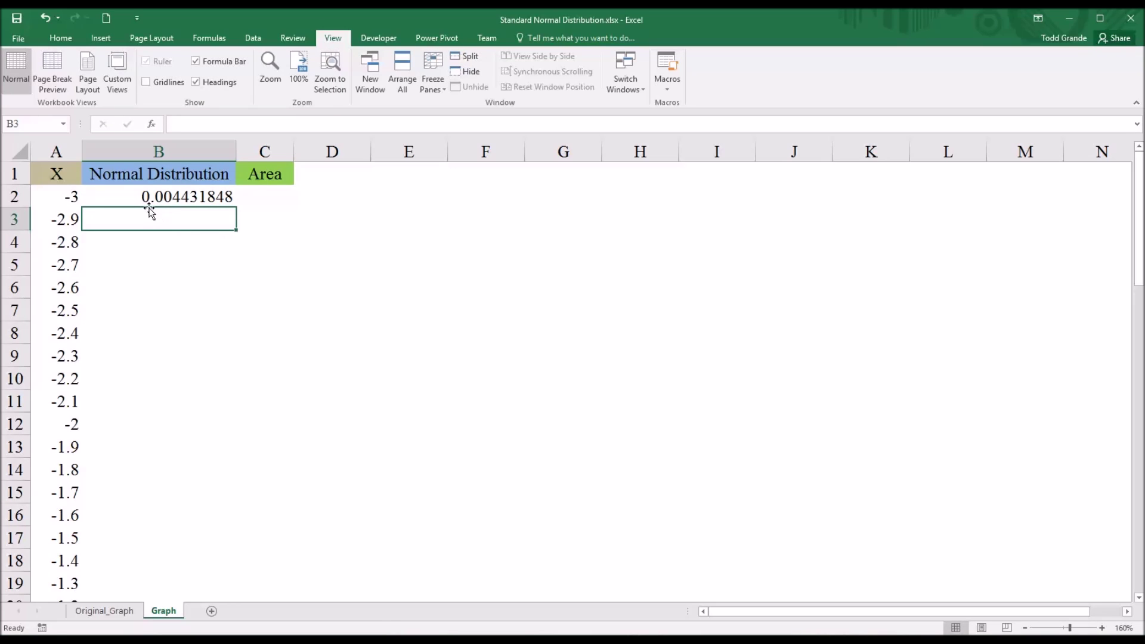
click(189, 197)
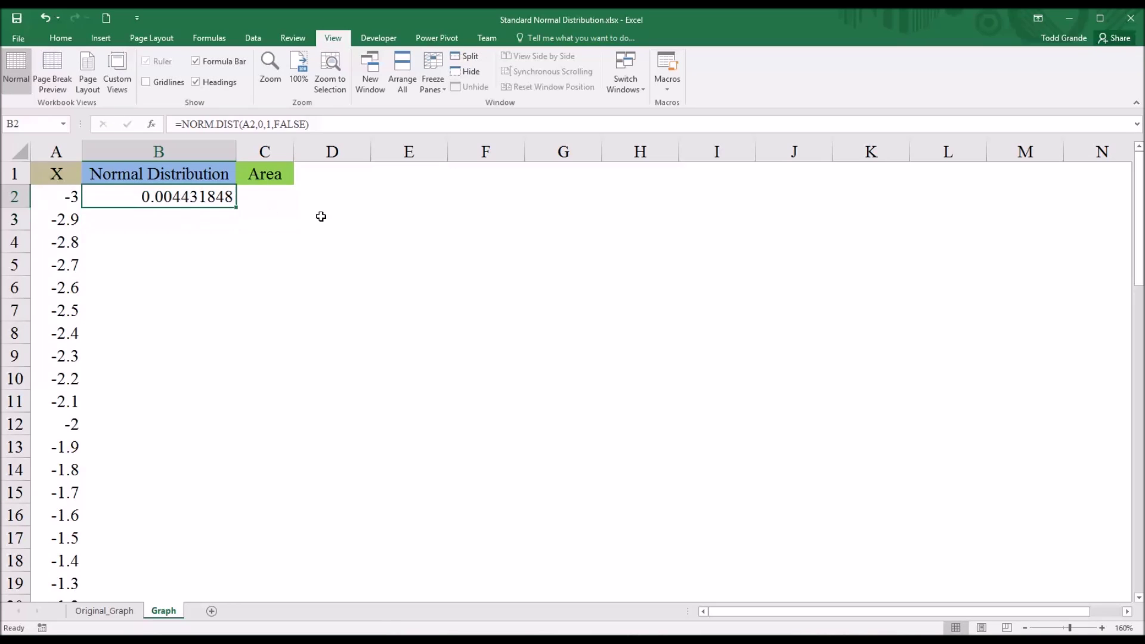
Widen column D and enter =NORM.S.DIST(A2,FALSE) in D2 as a check
click(332, 199)
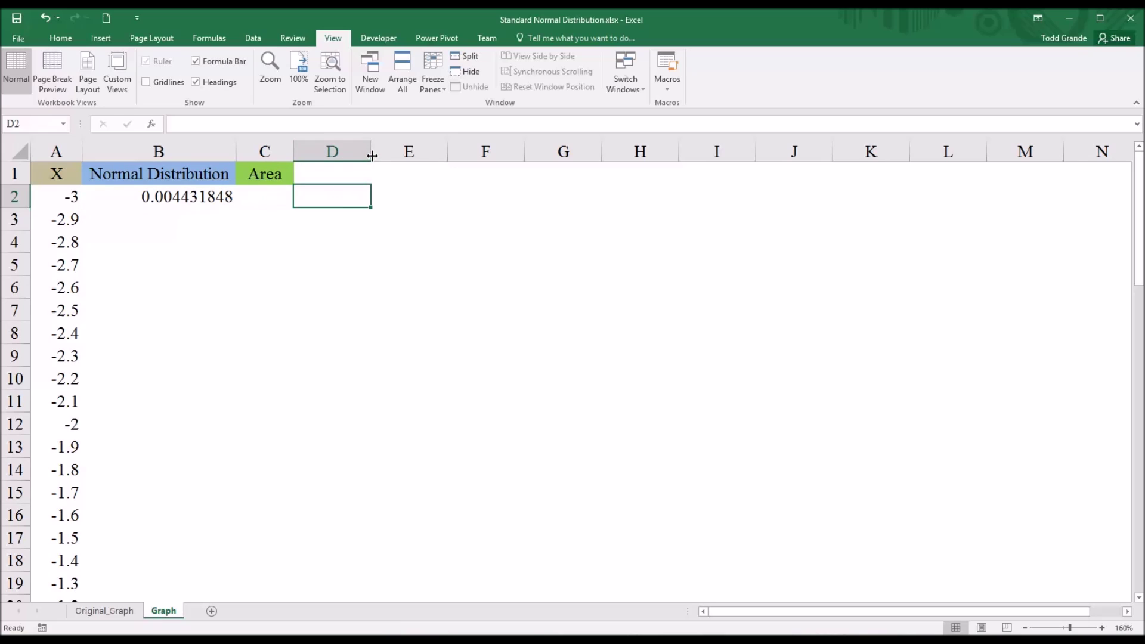
drag(371, 152, 417, 153)
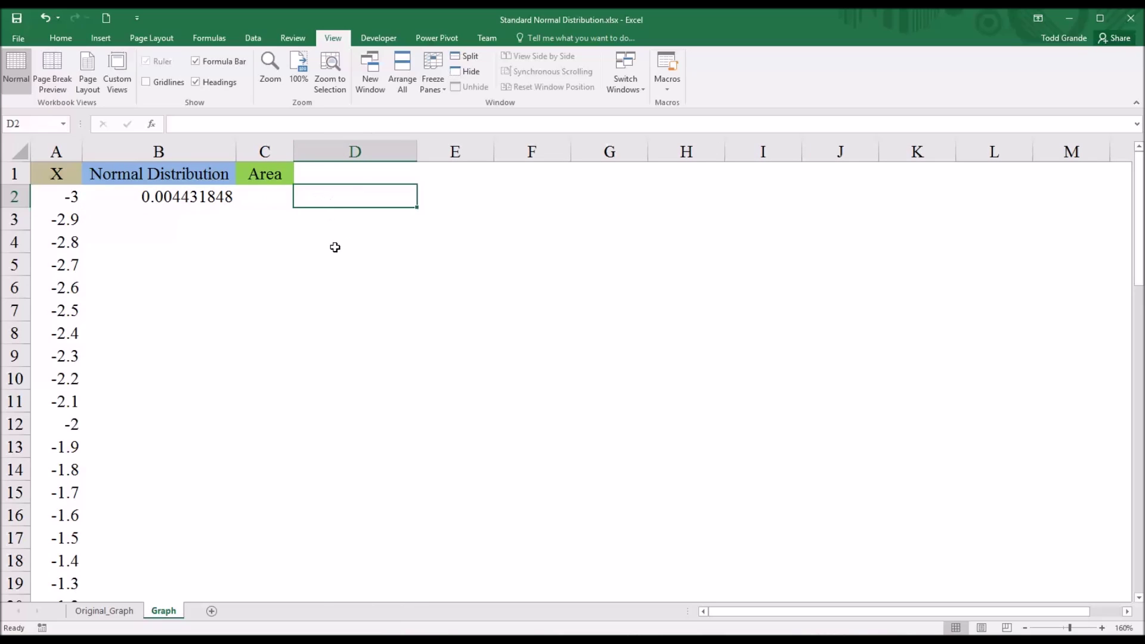
text(=norm)
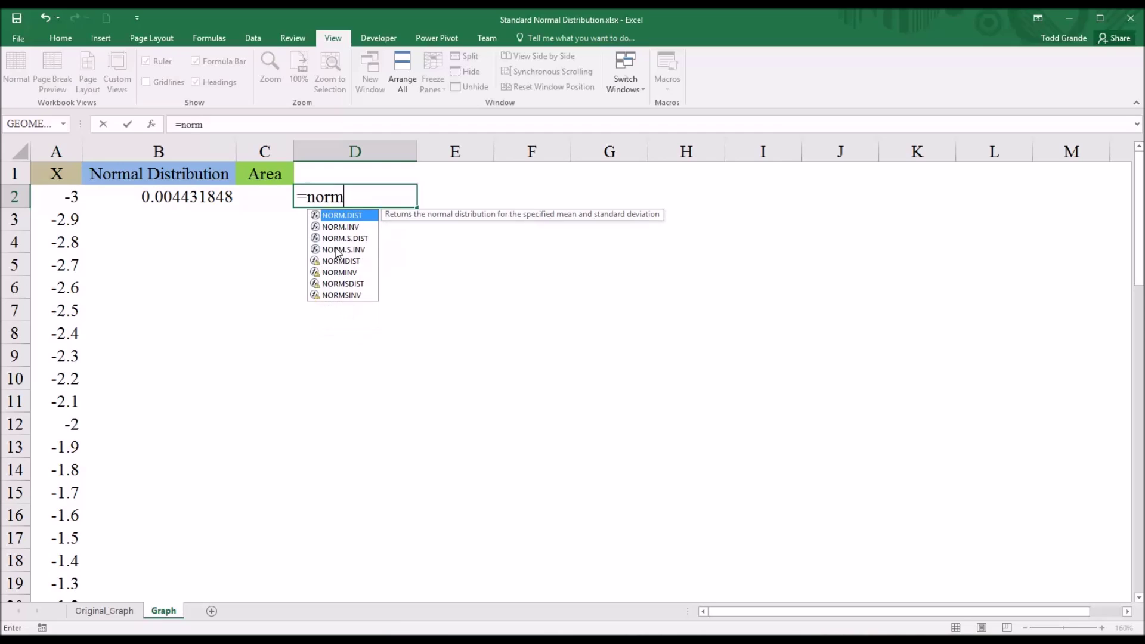
text(.s.dist)
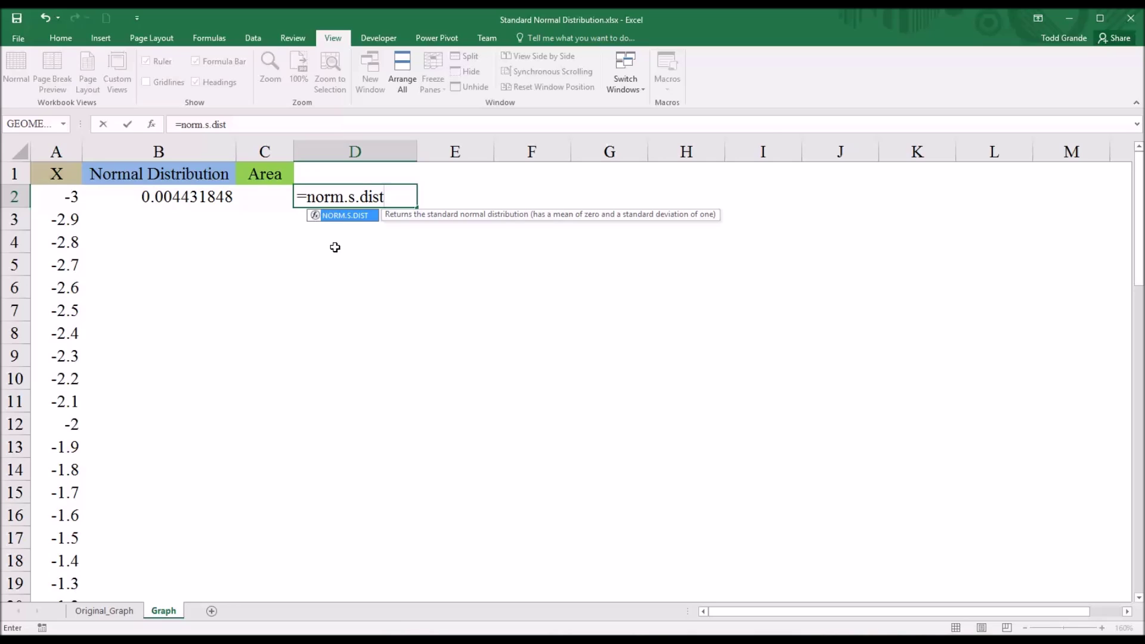
text(()
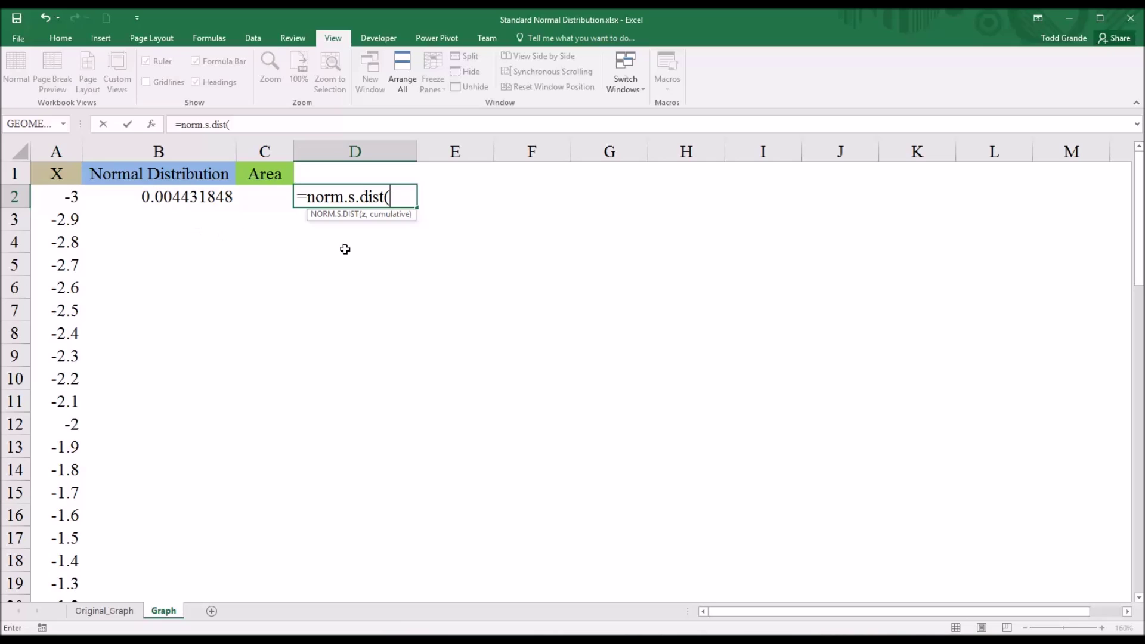
click(60, 201)
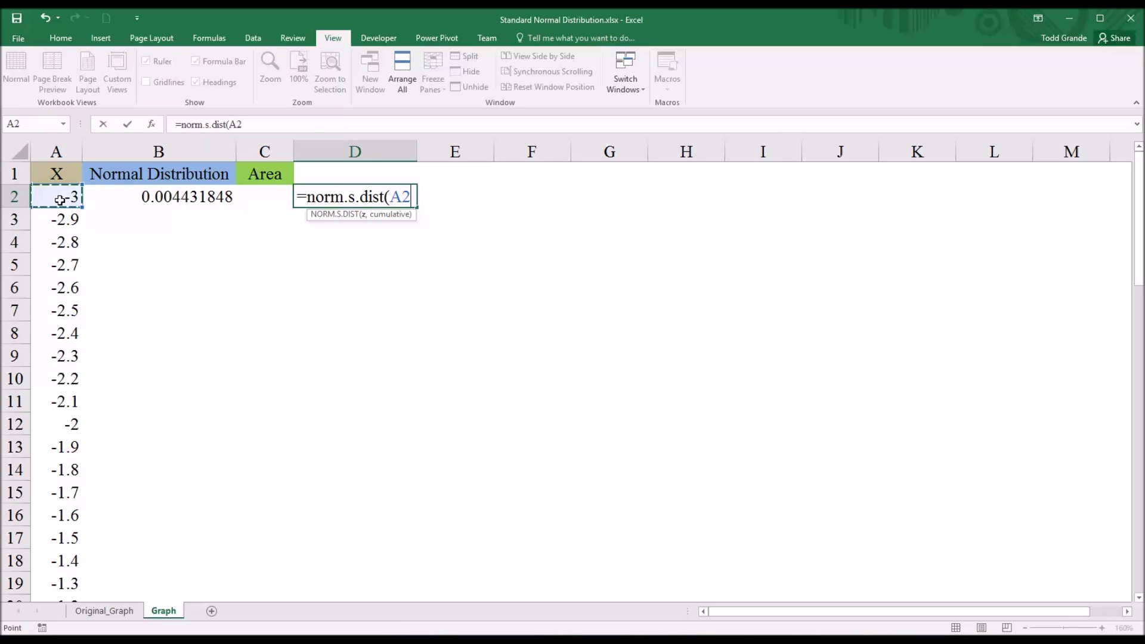
text(,)
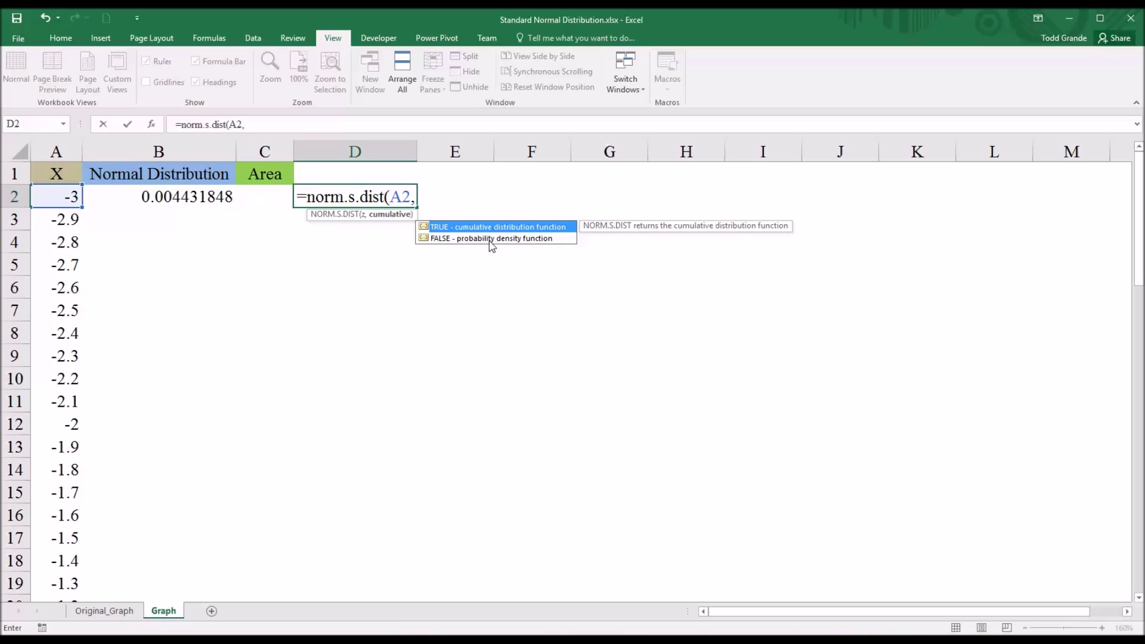
double_click(490, 239)
text())
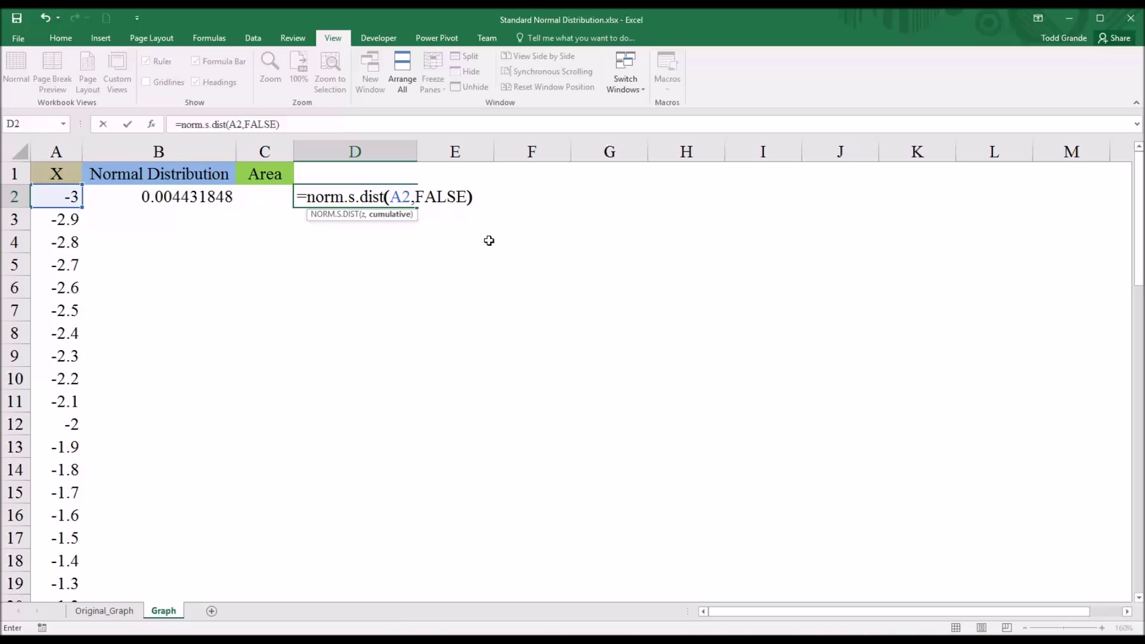
key(Return)
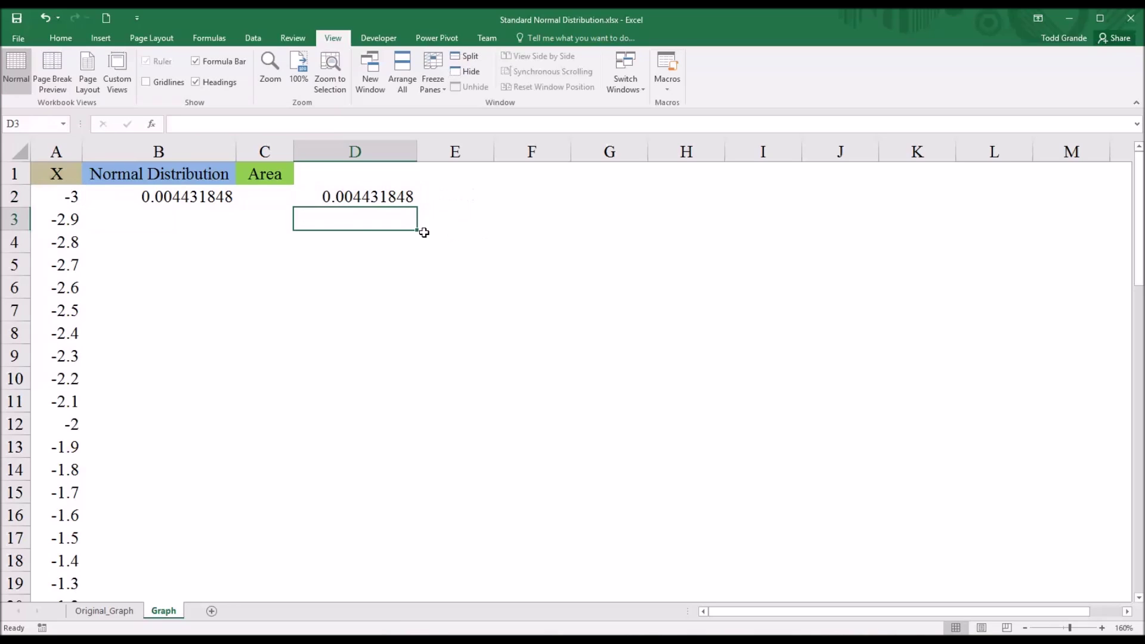
Compare D2's NORM.S.DIST formula with B2's NORM.DIST formula, both giving 0.004431848
click(352, 203)
click(212, 201)
click(353, 201)
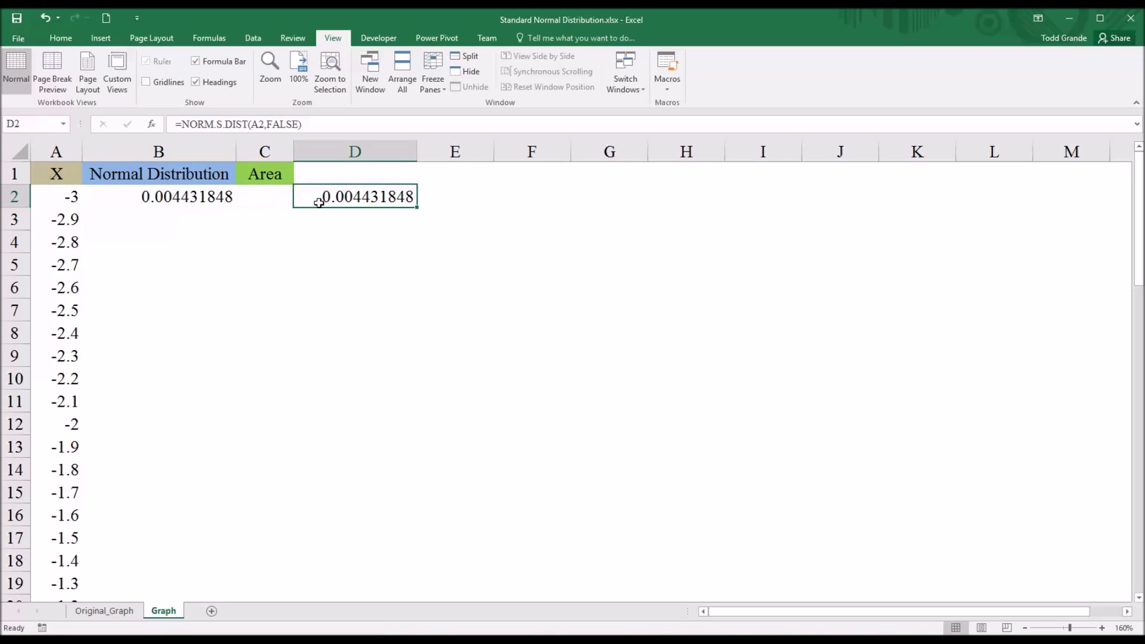
click(216, 200)
Clear D2 and copy B2's NORM.DIST formula down through B62
key(Delete)
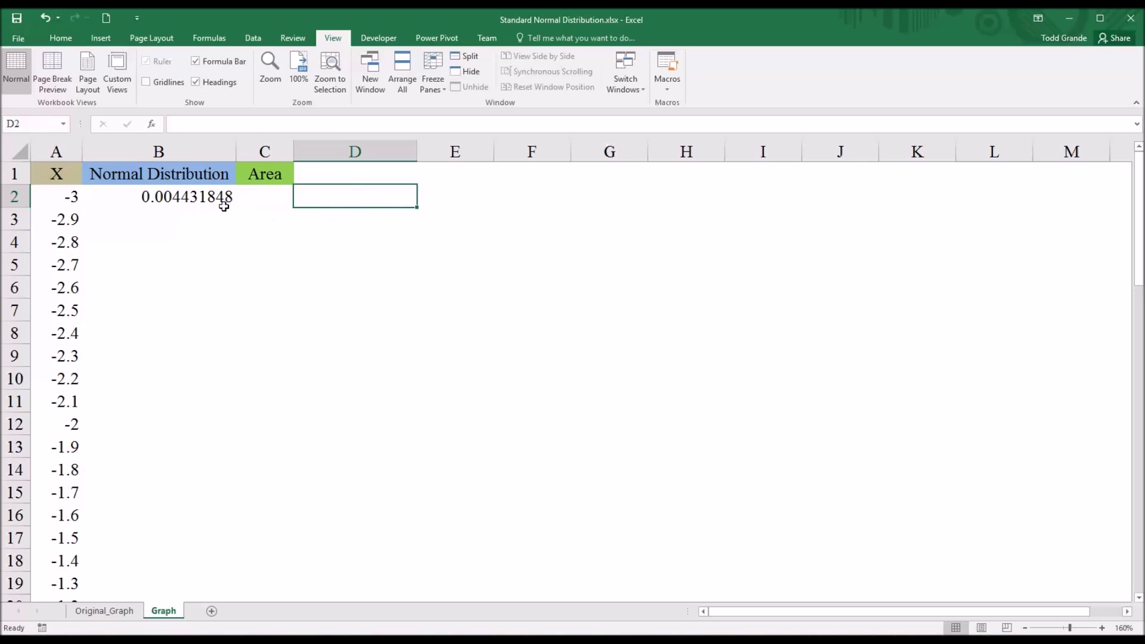
click(202, 199)
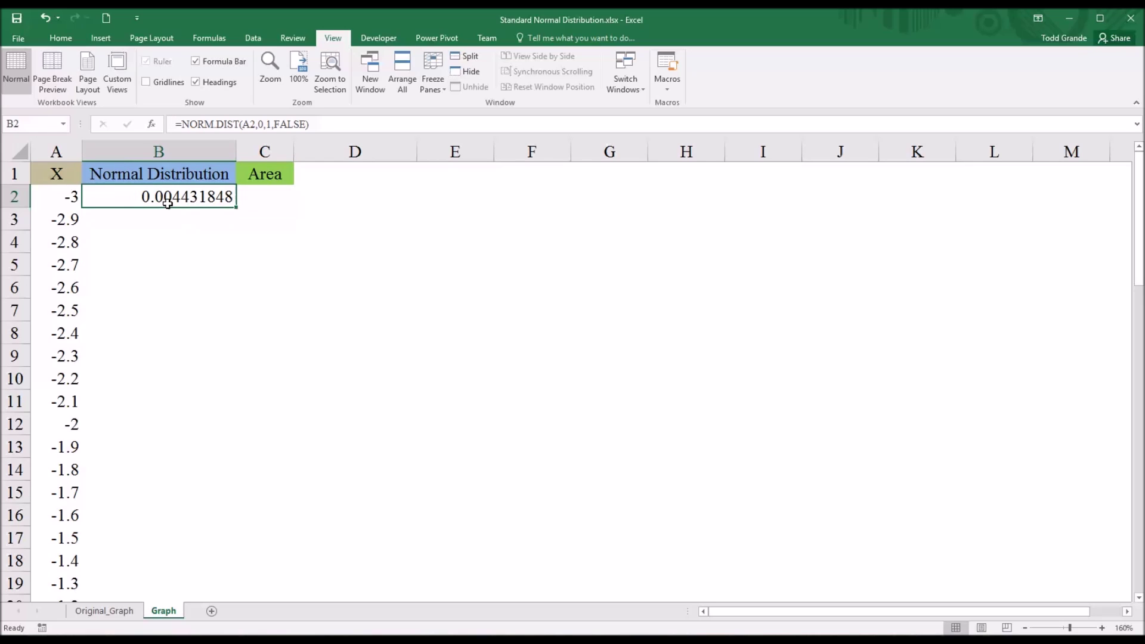
mouse_move(236, 209)
mouse_down()
mouse_move(220, 358)
mouse_move(236, 596)
mouse_move(236, 530)
mouse_move(236, 597)
mouse_move(213, 556)
mouse_move(207, 565)
mouse_up()
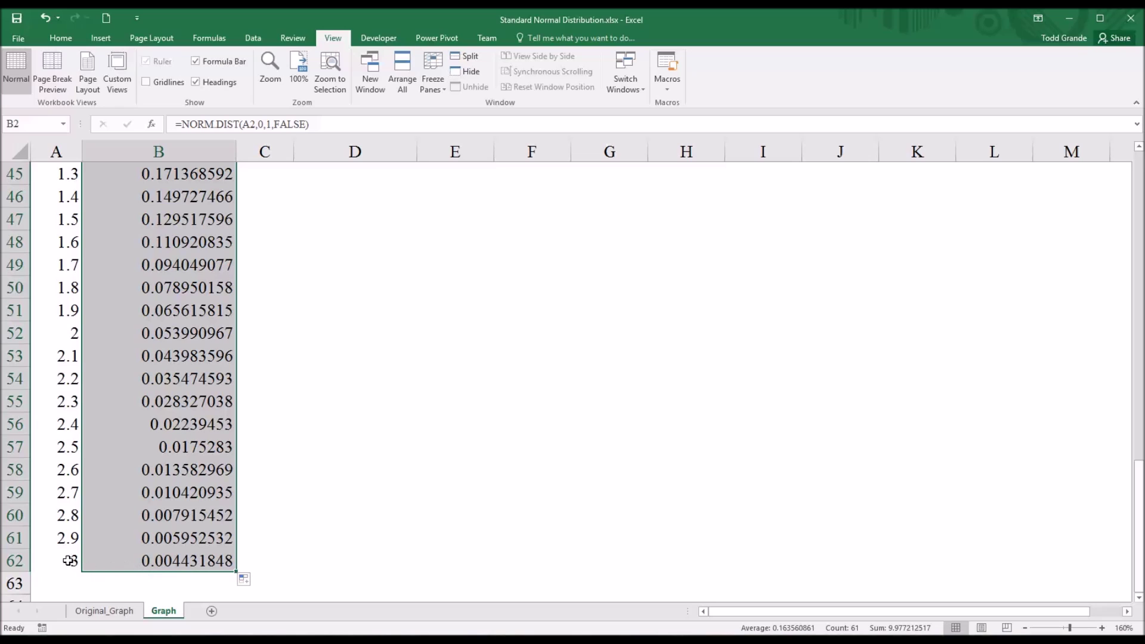
click(115, 567)
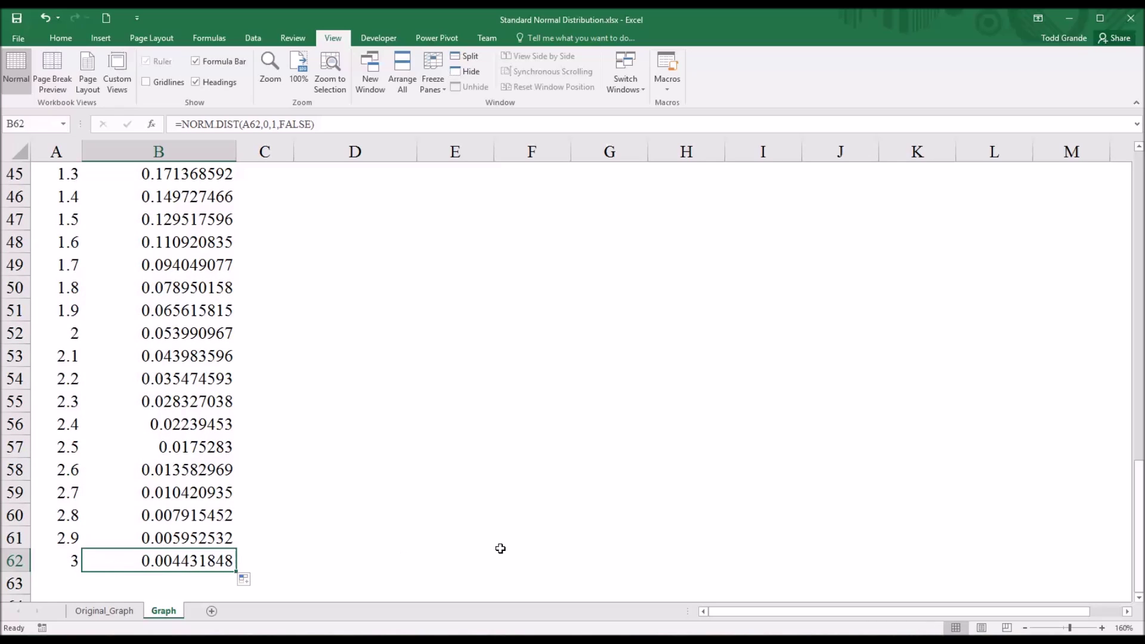
Spot-check the densities in B7, B57 and the 0.39894228 peak at X = 0
drag(1138, 536, 1104, 222)
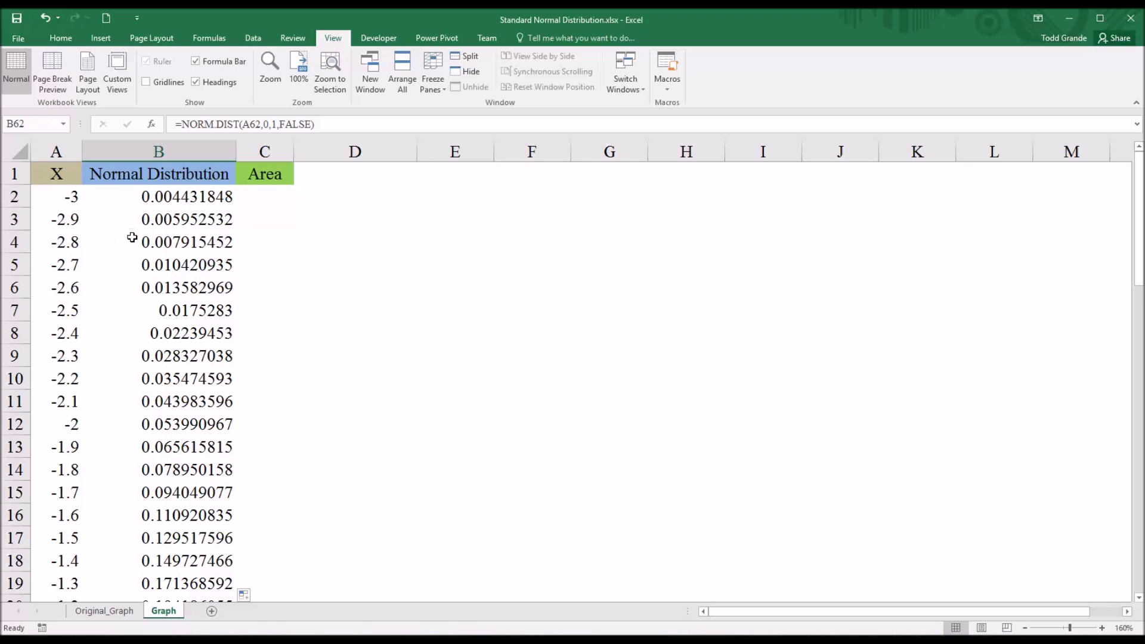
click(156, 319)
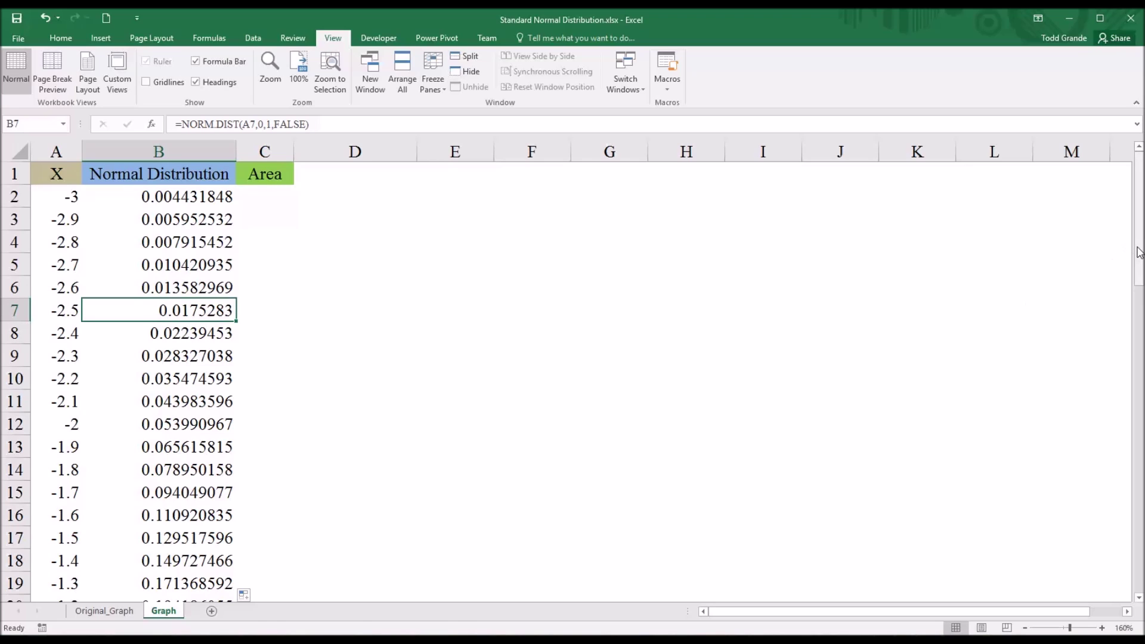
drag(1140, 252, 1112, 557)
click(210, 473)
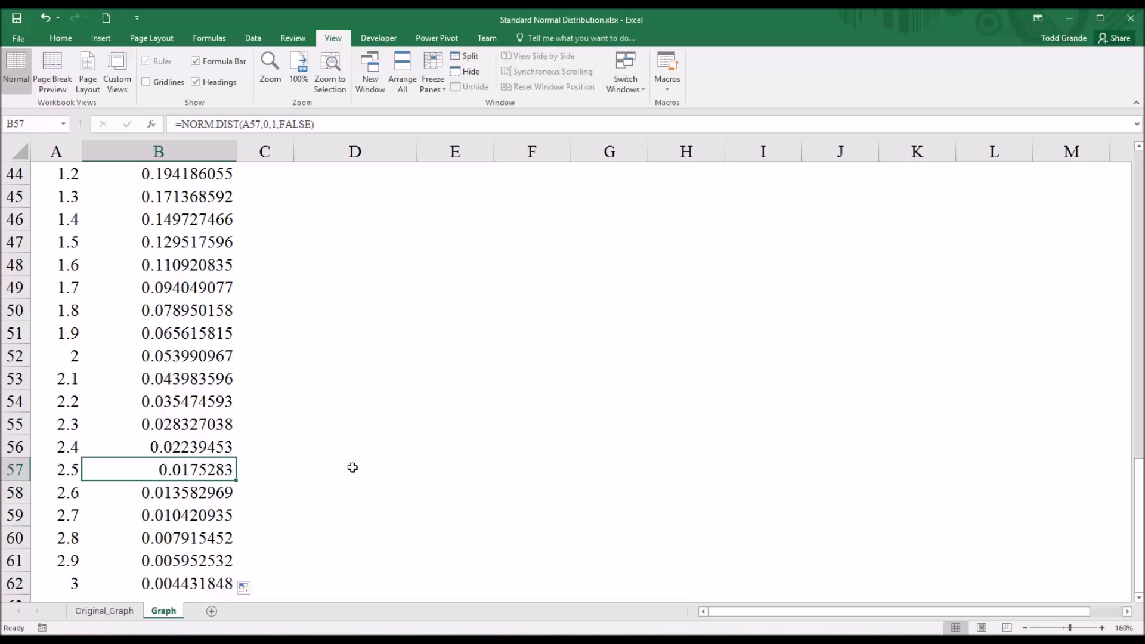
drag(1133, 464, 1131, 320)
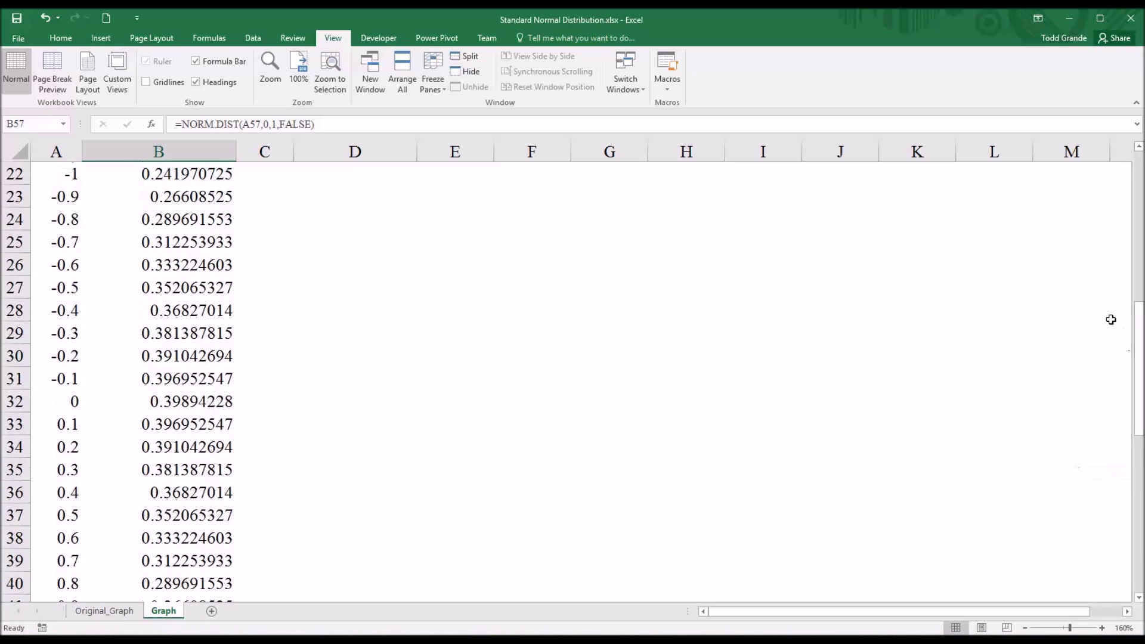
click(162, 408)
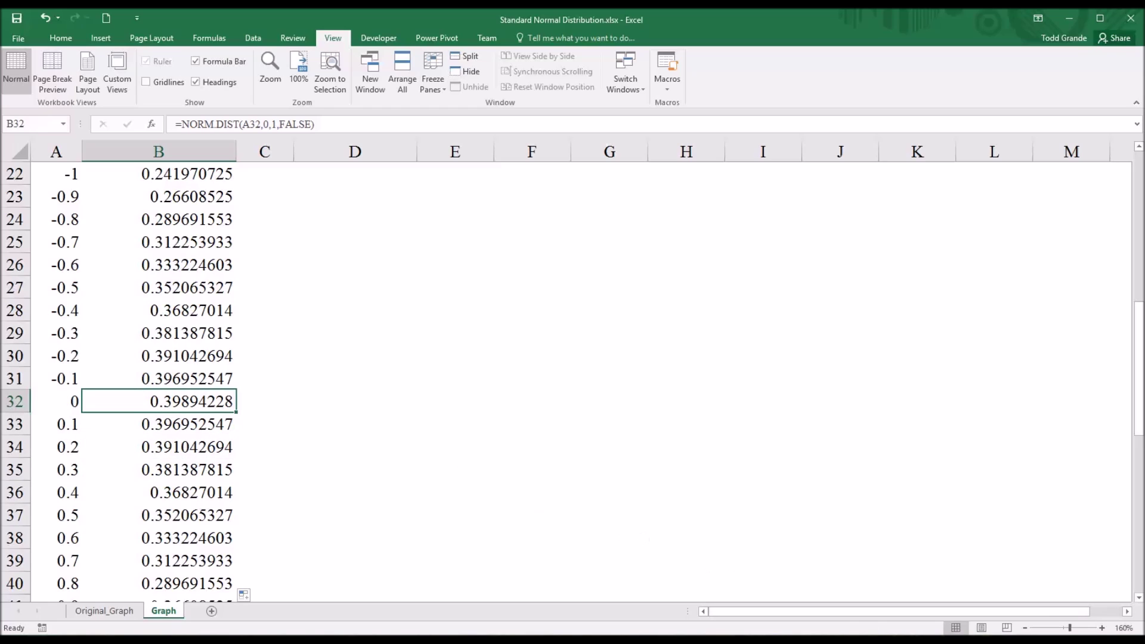
drag(1129, 421, 1130, 269)
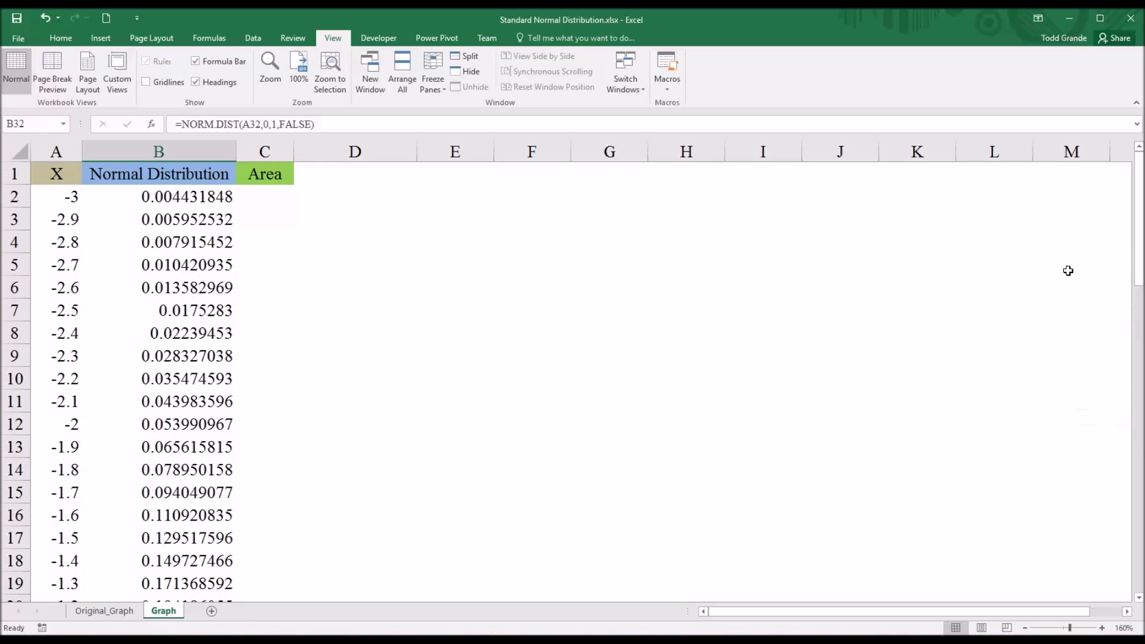
click(286, 200)
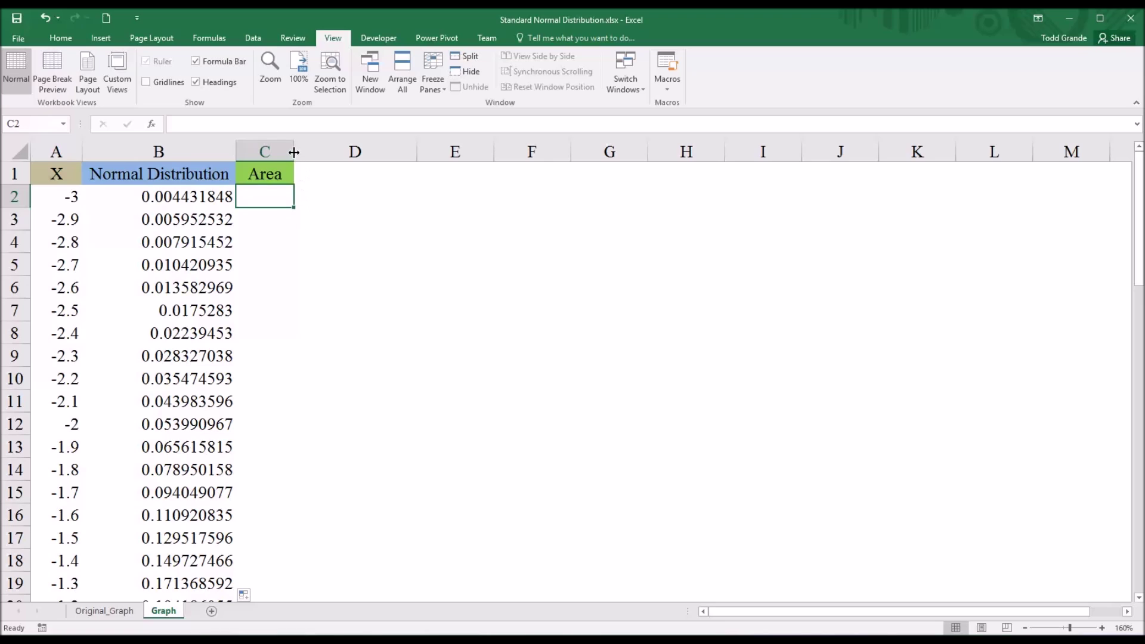
Insert a Scroll Bar form control from the Developer tab beside column C near row 8
click(356, 311)
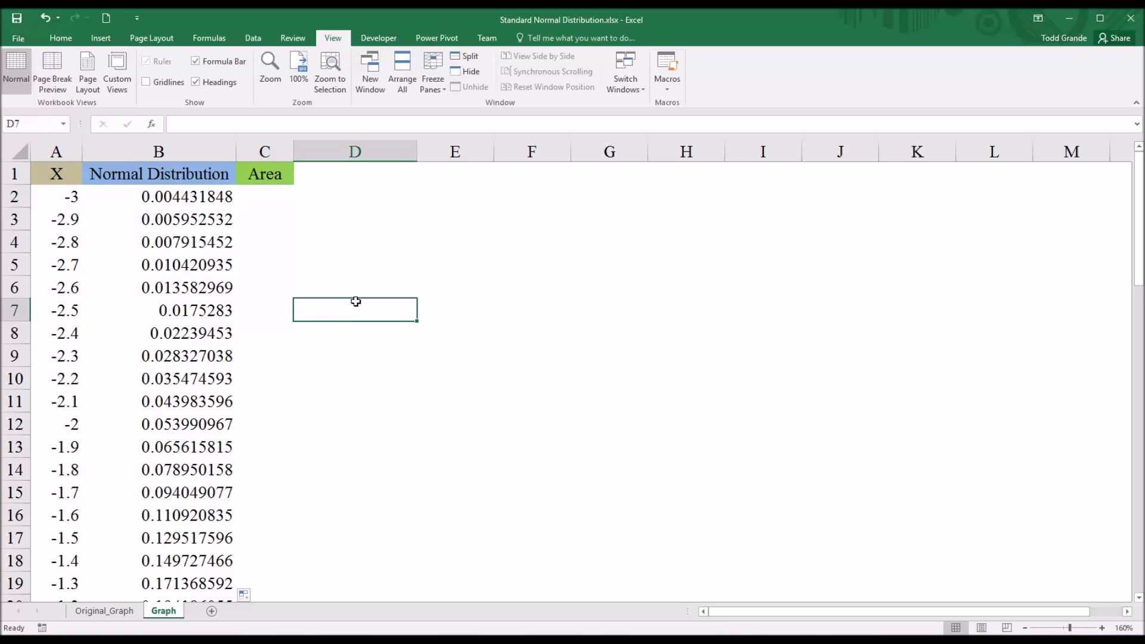
click(381, 39)
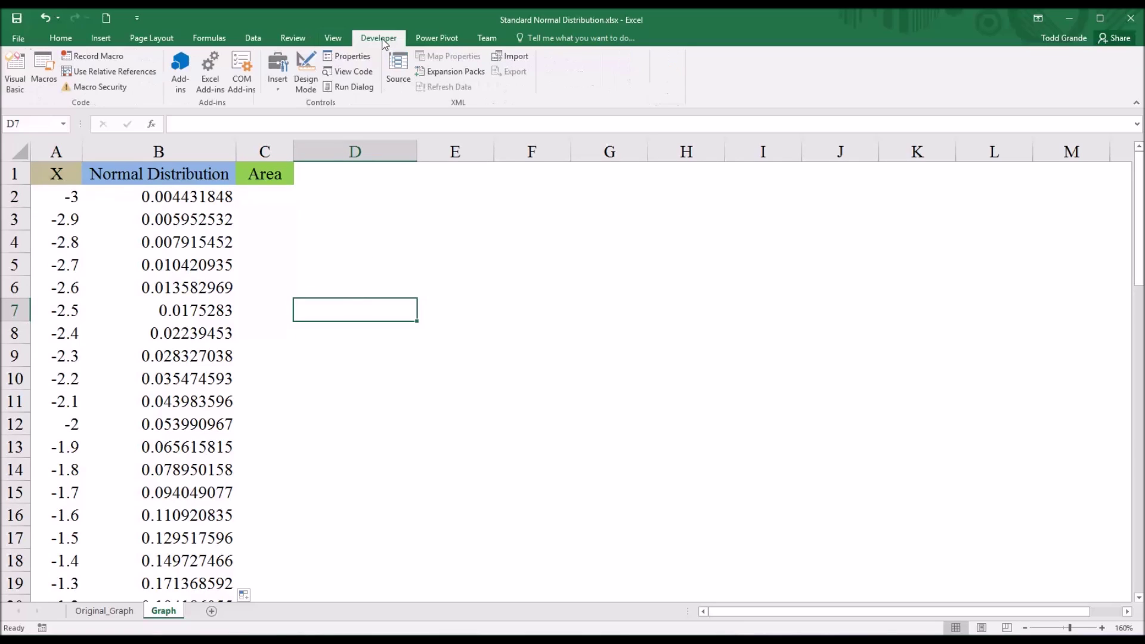
click(278, 90)
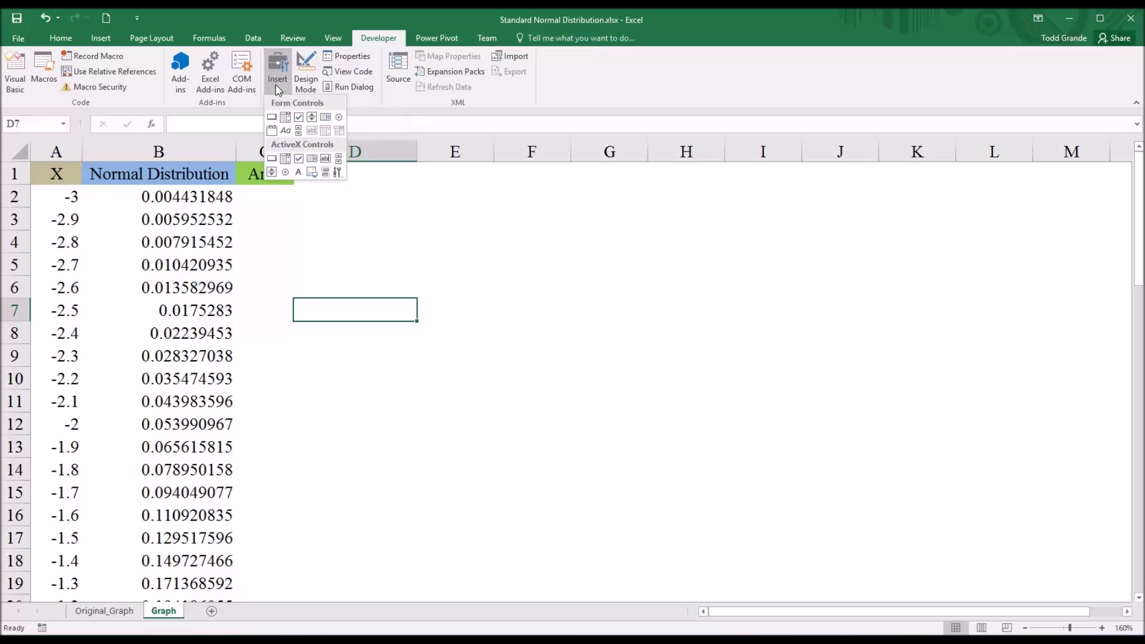
click(300, 131)
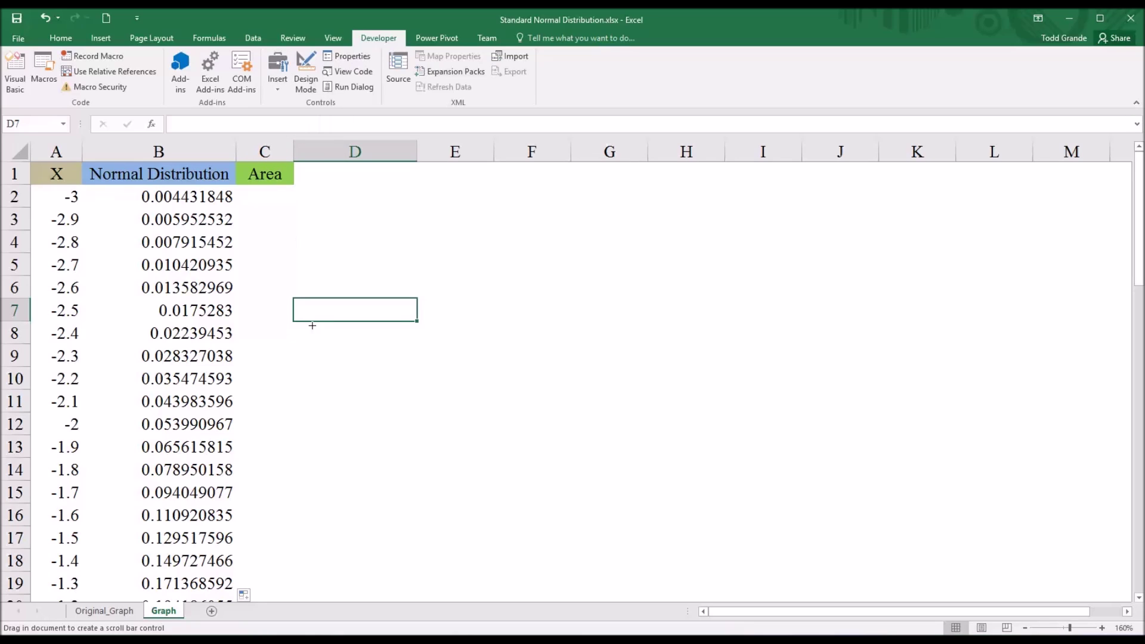
drag(303, 319, 425, 345)
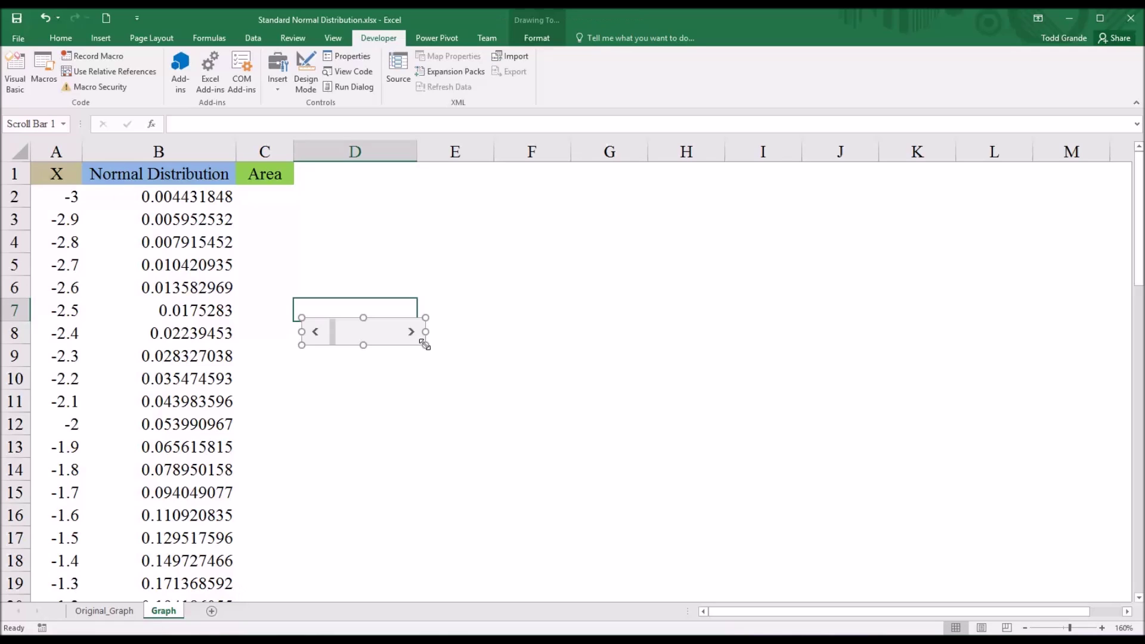
right_click(385, 336)
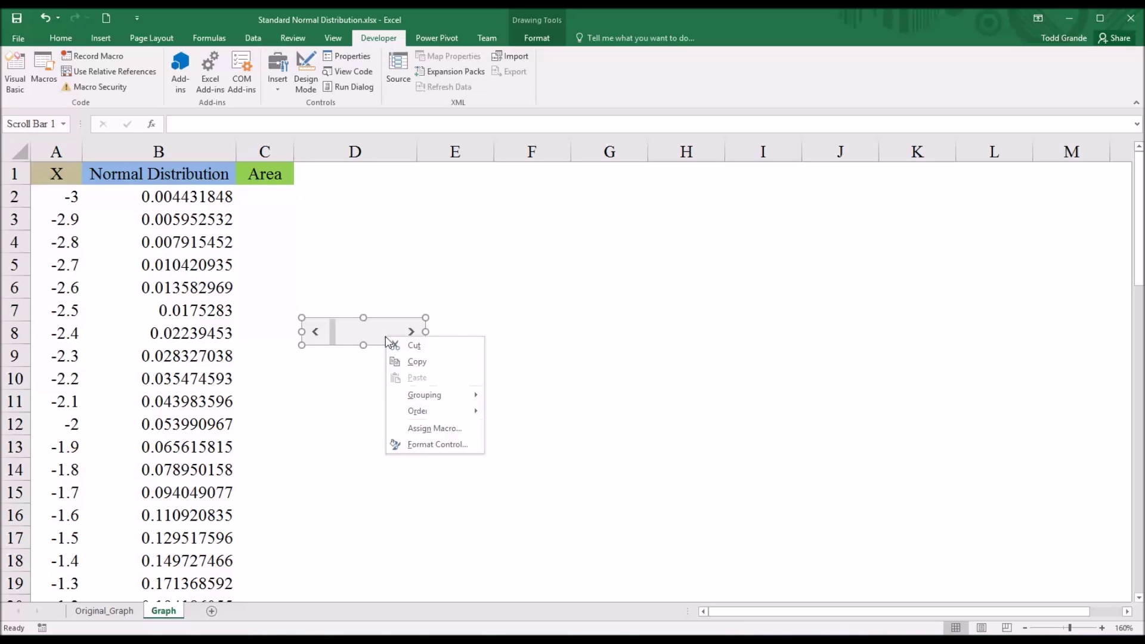
Set the scroll bar to minimum 10, maximum 70, step 1, linked to $D$6, current value 10
click(419, 439)
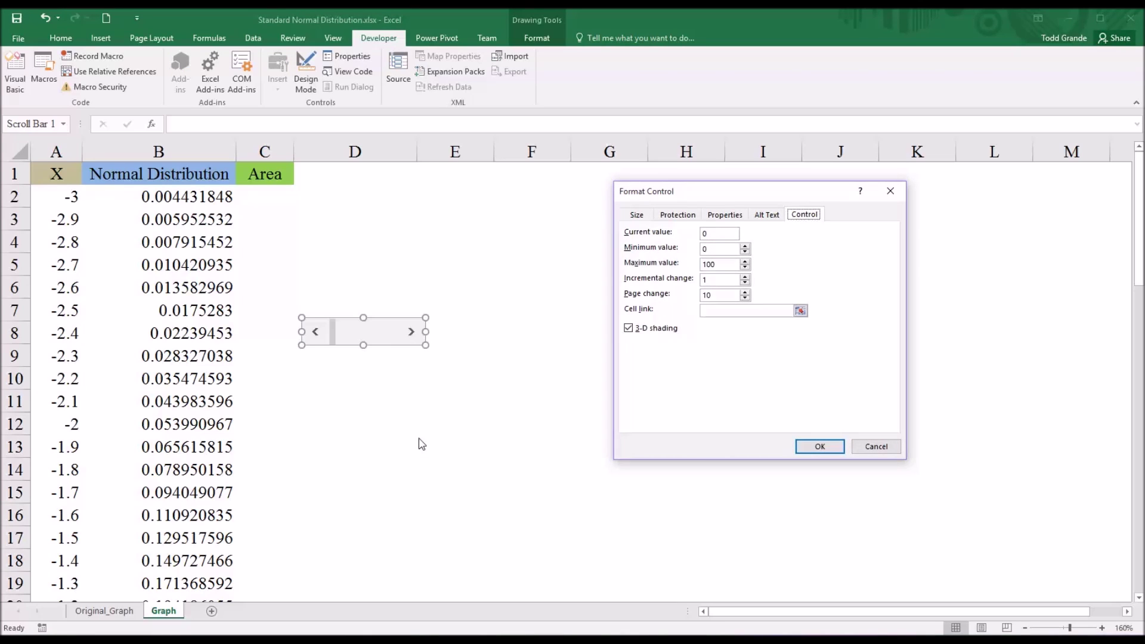
click(713, 250)
drag(715, 267, 694, 270)
click(791, 311)
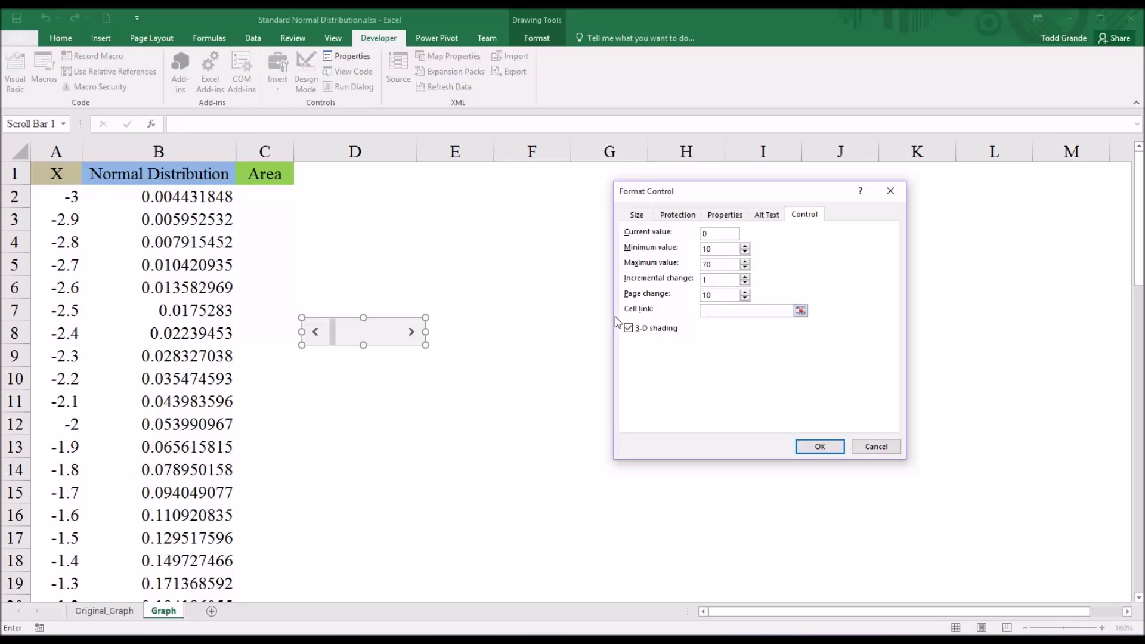
click(366, 294)
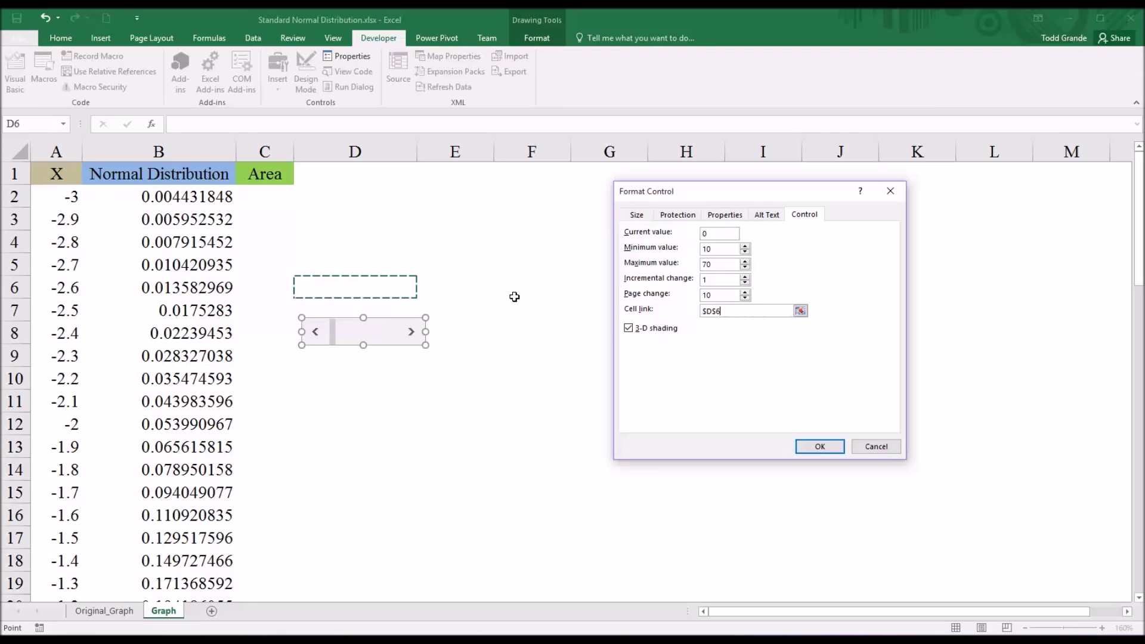
click(713, 234)
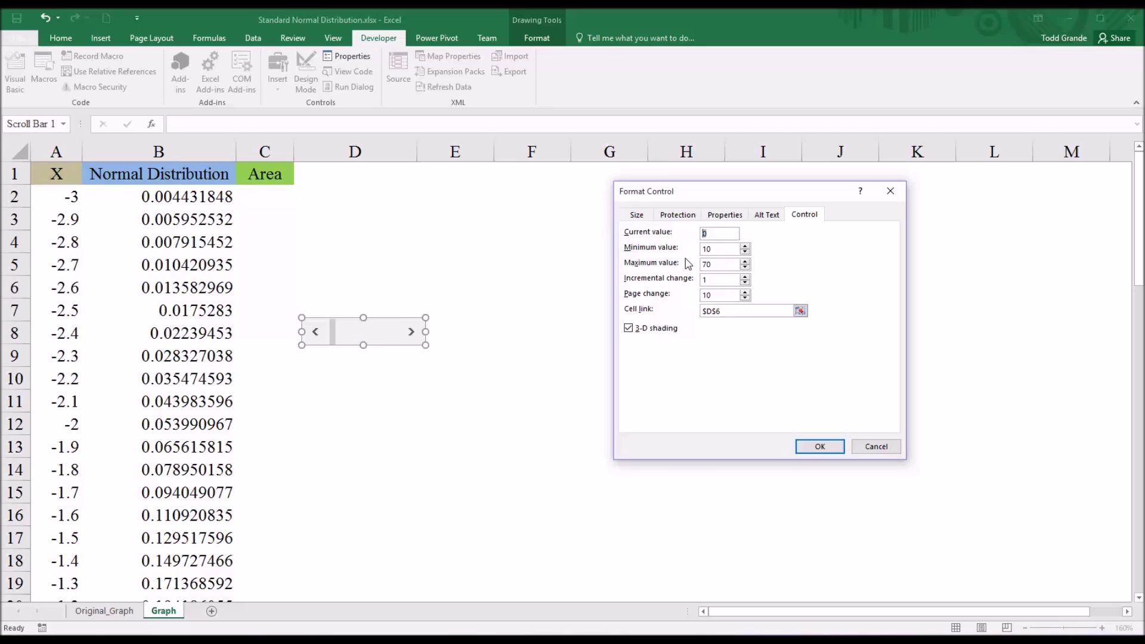
text(10)
click(817, 448)
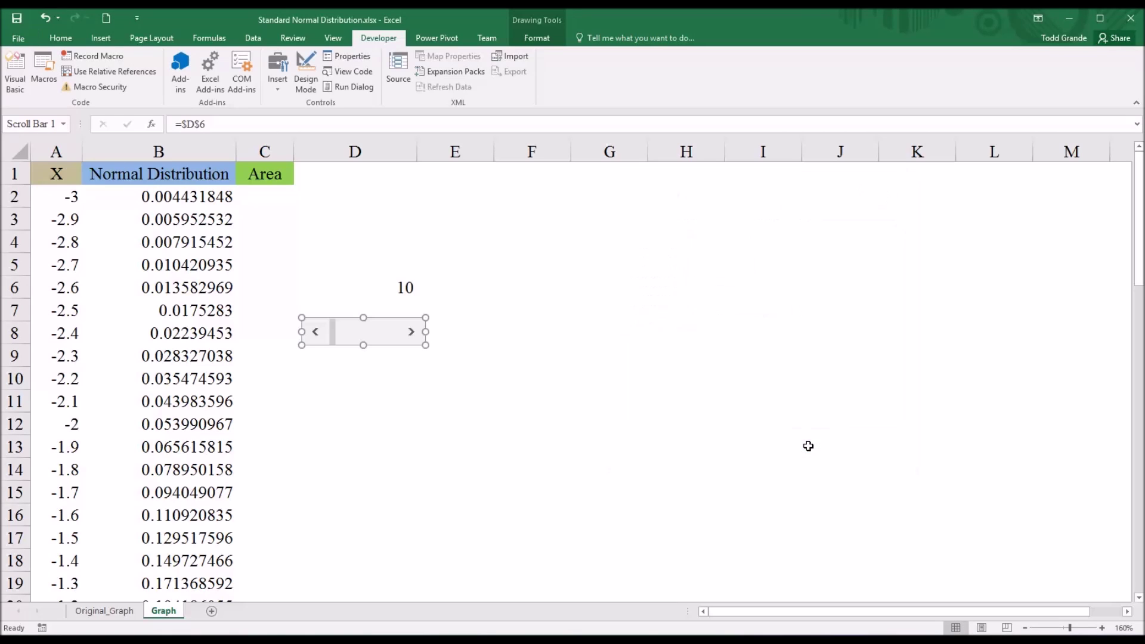
click(375, 293)
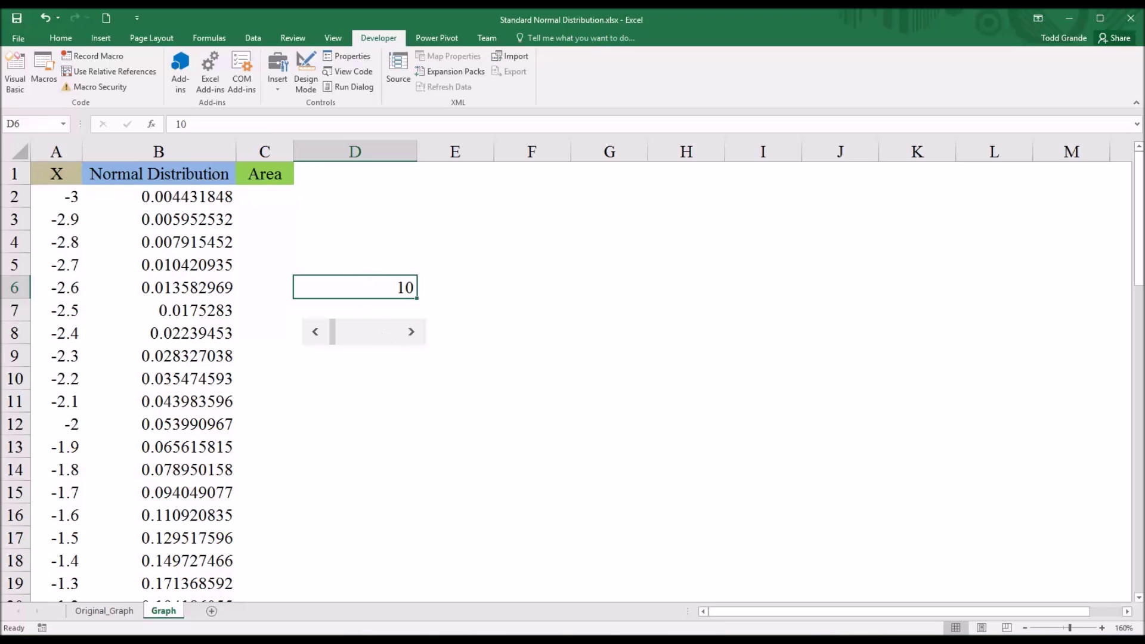
click(411, 333)
click(411, 333)
click(413, 336)
click(413, 336)
click(414, 336)
click(414, 336)
click(414, 336)
click(413, 336)
mouse_move(343, 341)
mouse_down()
mouse_move(401, 341)
mouse_move(325, 349)
mouse_up()
click(452, 289)
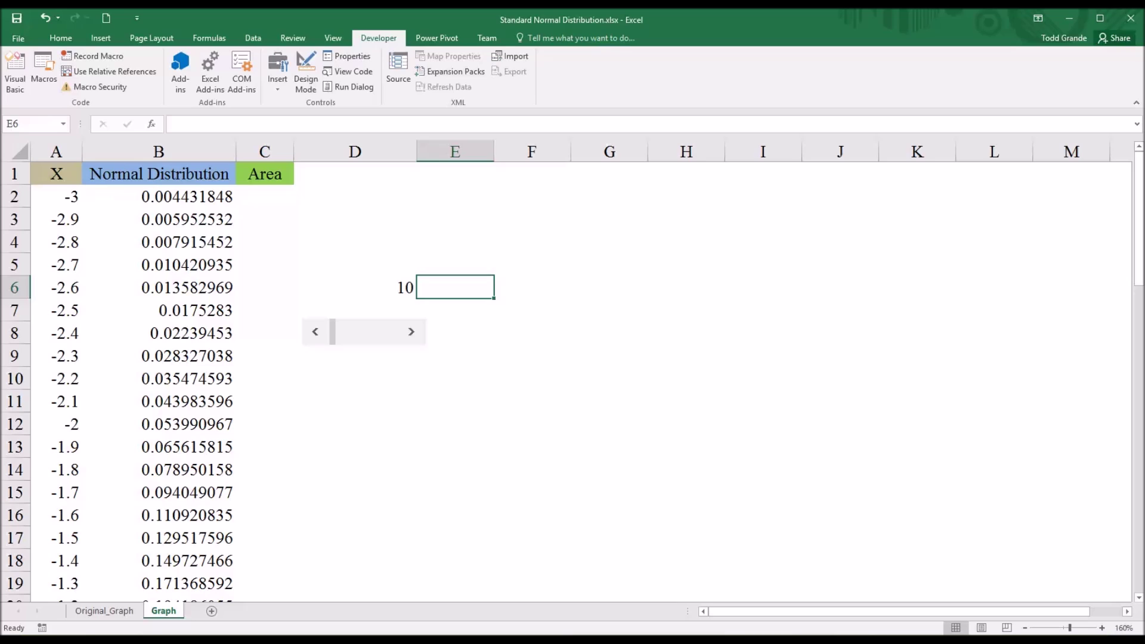
Enter =(D6/10)-4 in E6 to convert the scroll value into a Z value
text(=)
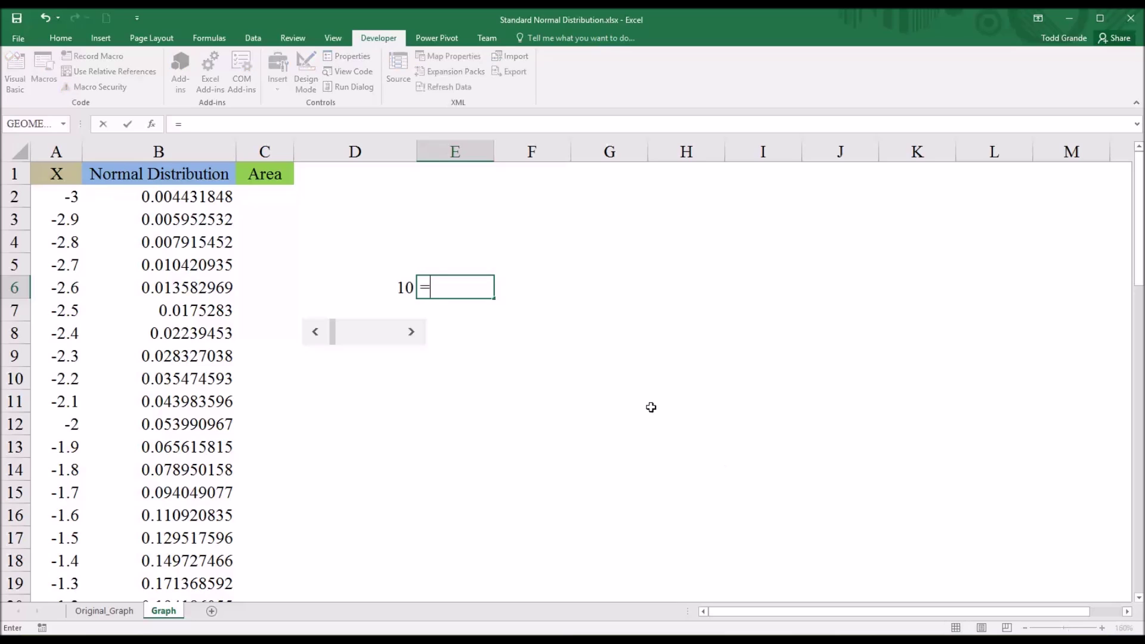
click(380, 290)
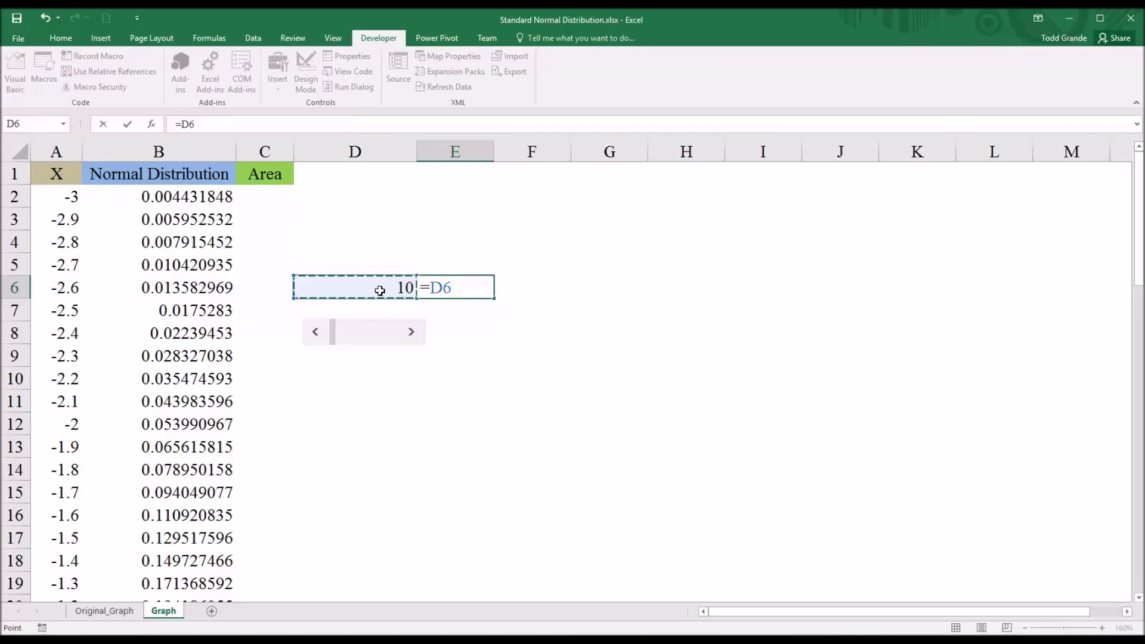
text(/10)
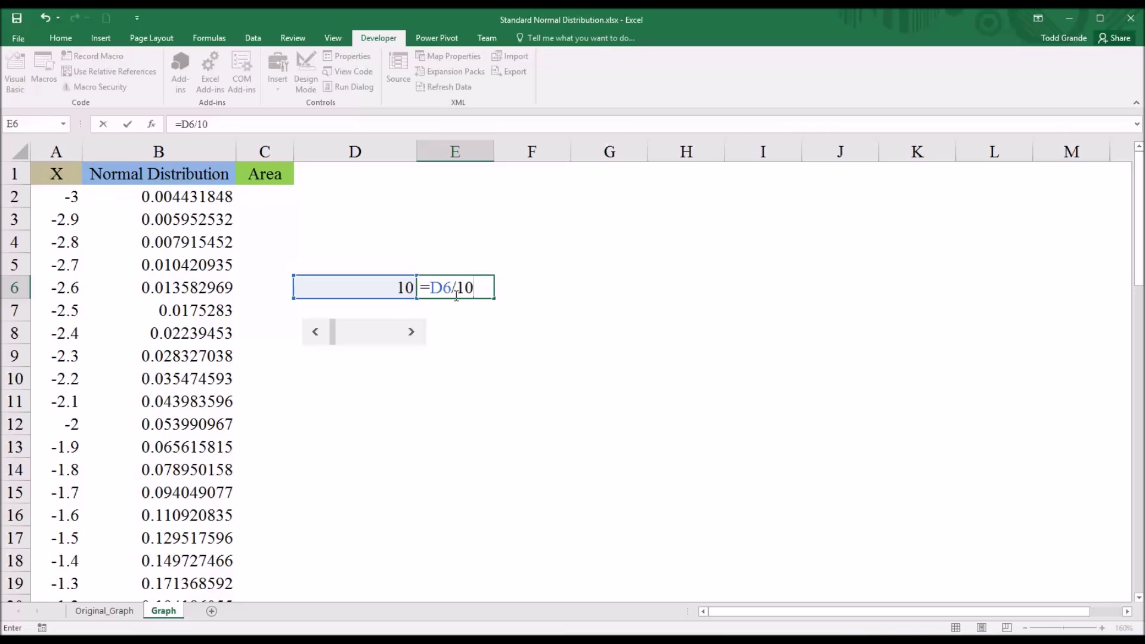
click(182, 124)
text(()
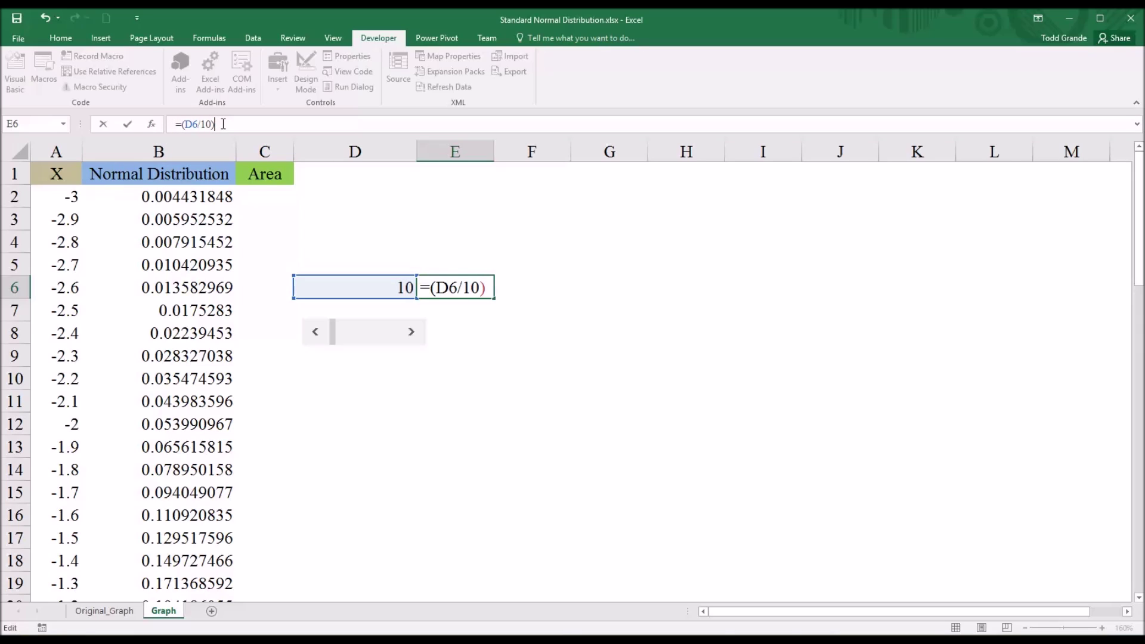
text(4)
key(Return)
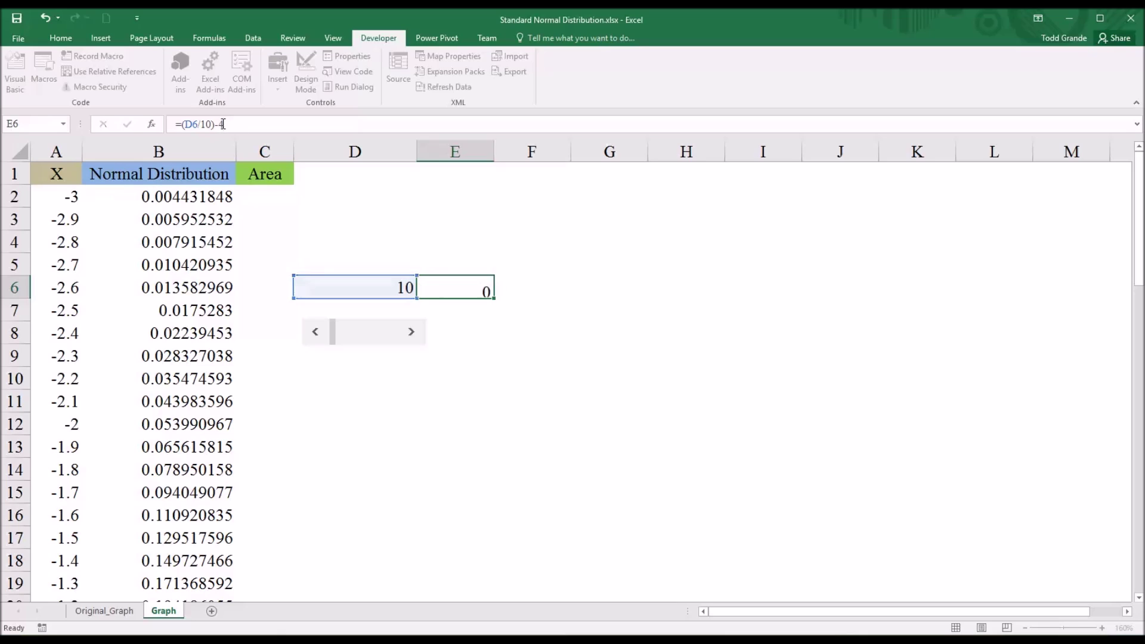
Check D6, E6 and A2, then nudge the scroll bar to test E6's Z value
click(364, 286)
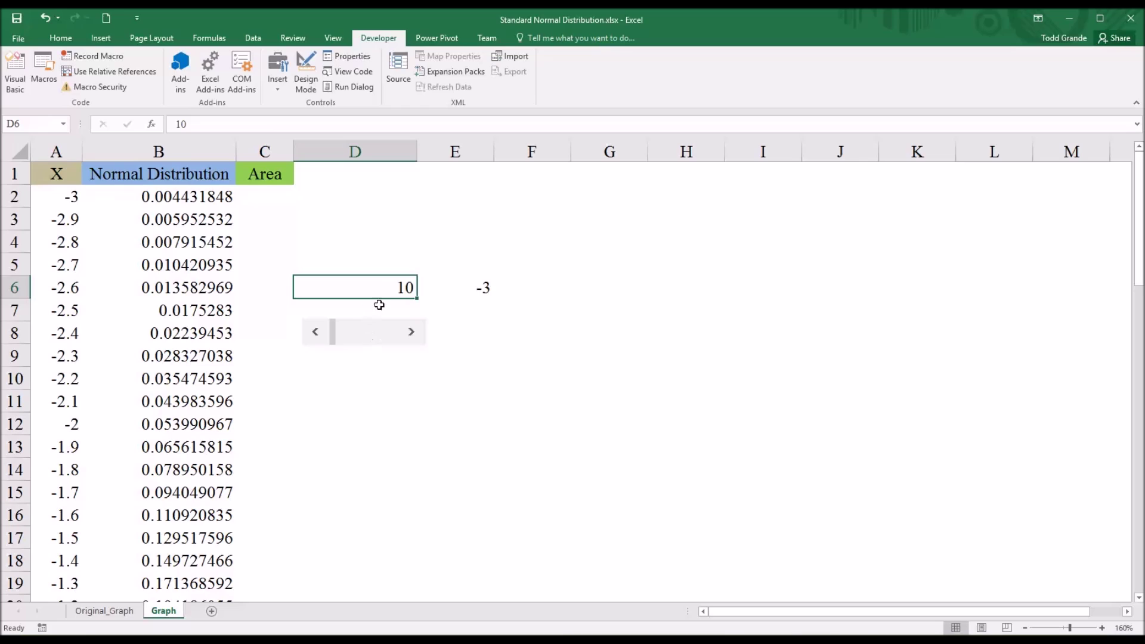
click(451, 290)
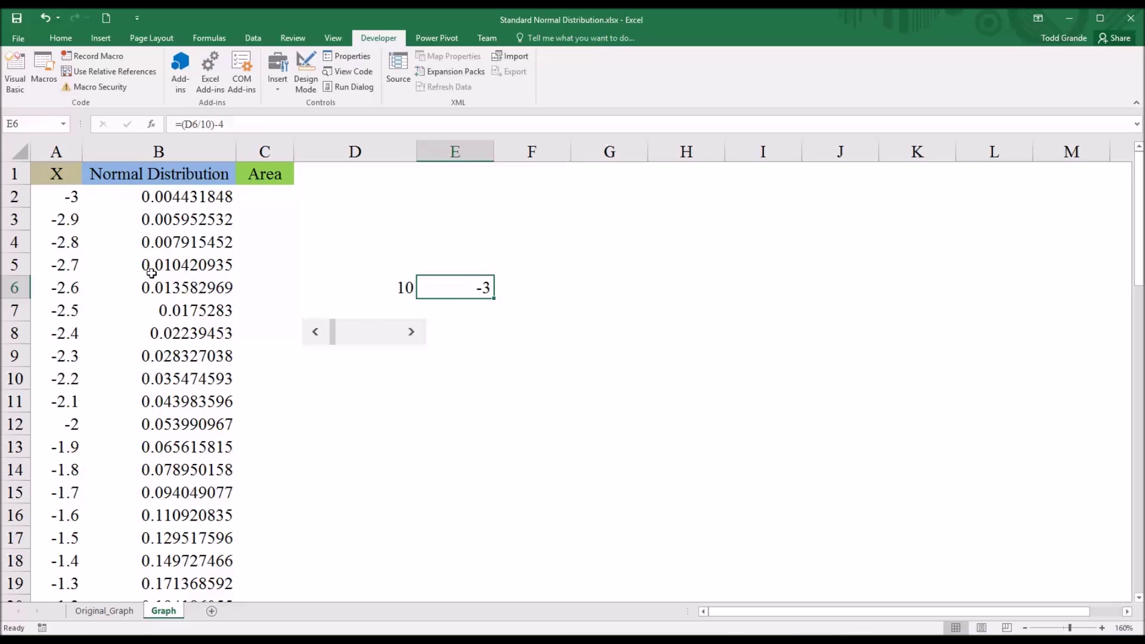
click(66, 202)
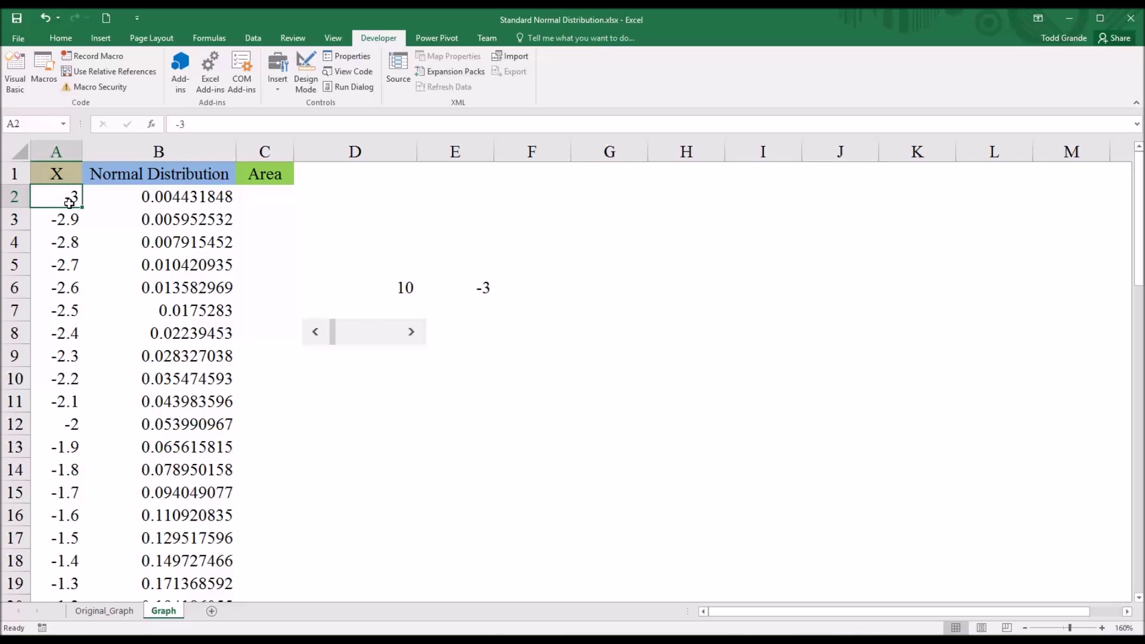
click(412, 335)
click(412, 334)
click(412, 333)
click(412, 333)
click(412, 333)
drag(335, 335, 365, 336)
Narrow column D to about 5.50, then step the scroll bar to confirm E6 changes by 0.1
click(370, 291)
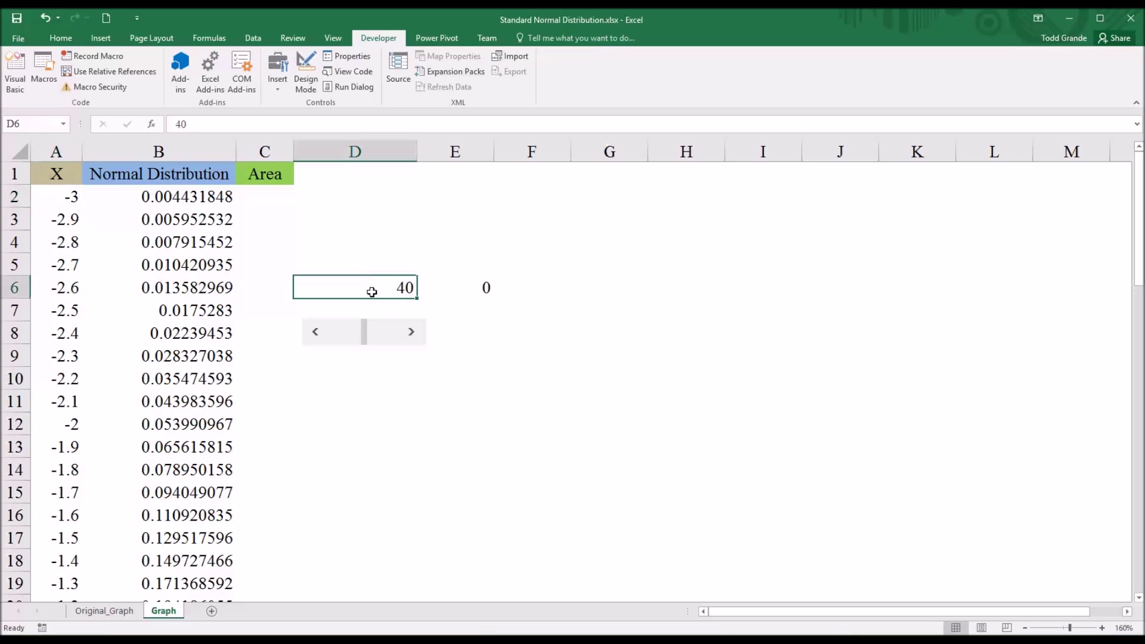
drag(416, 159, 335, 160)
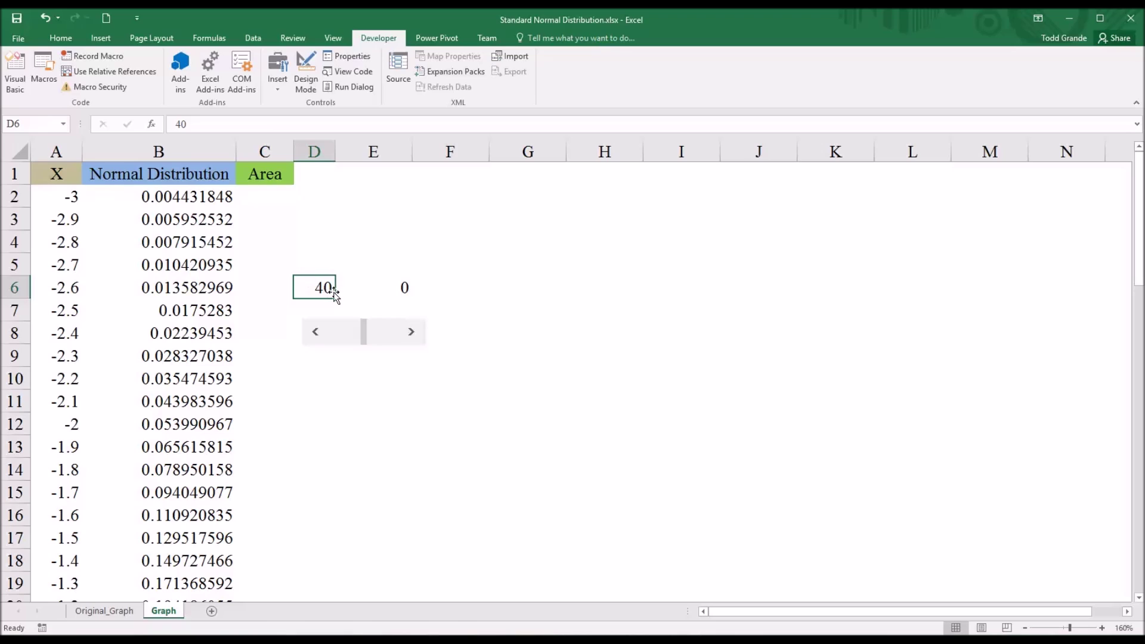
click(411, 336)
click(411, 336)
click(411, 336)
click(411, 335)
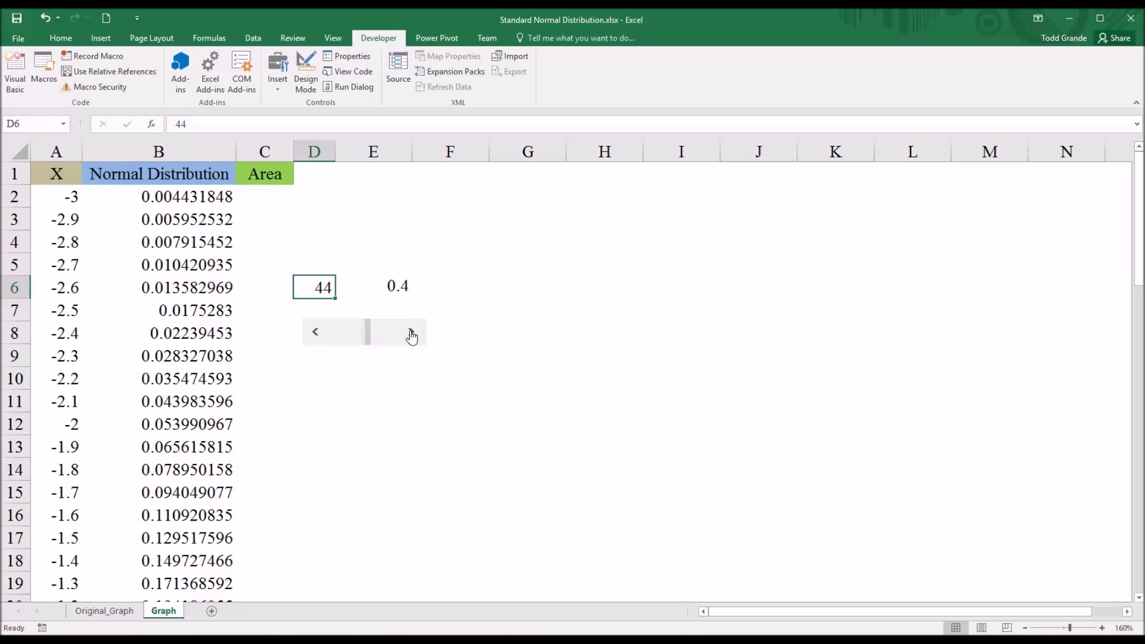
click(317, 335)
click(316, 335)
click(317, 335)
click(316, 335)
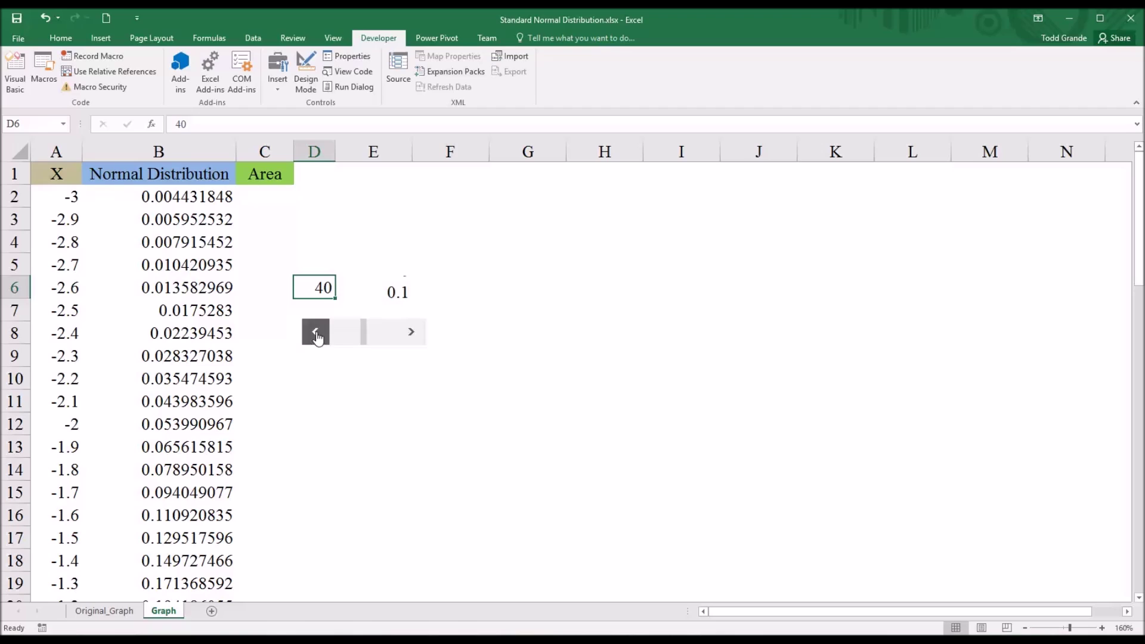
click(382, 289)
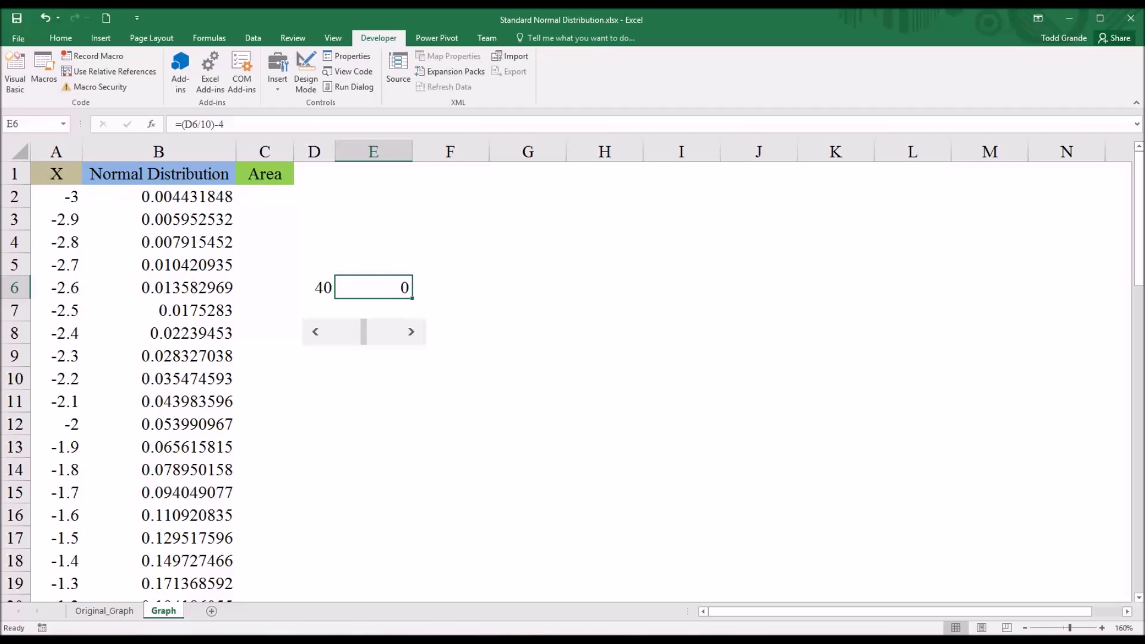
Widen column C and enter =IF(A2<=$E$6,B2,"") in C2
click(269, 196)
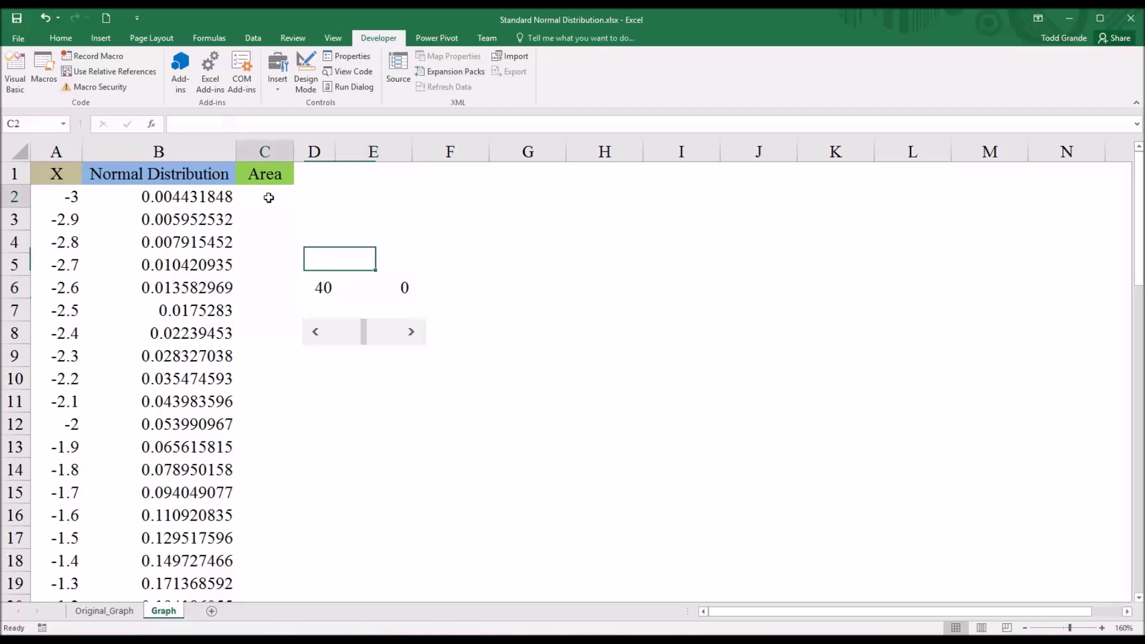
drag(294, 152, 318, 151)
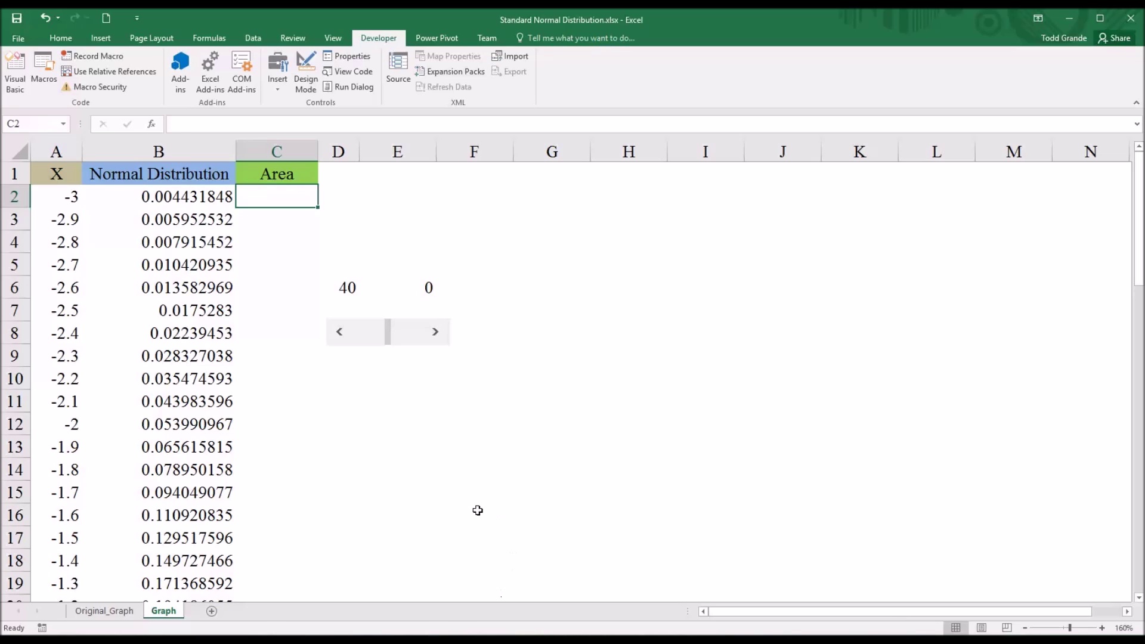
text(=if()
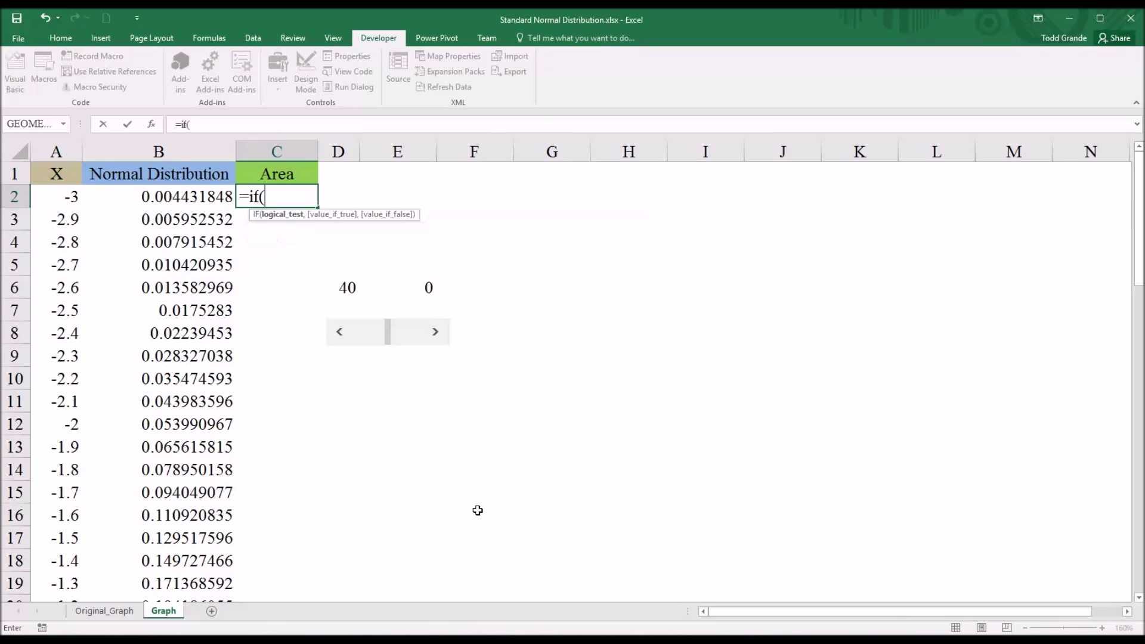
click(50, 200)
text(<=)
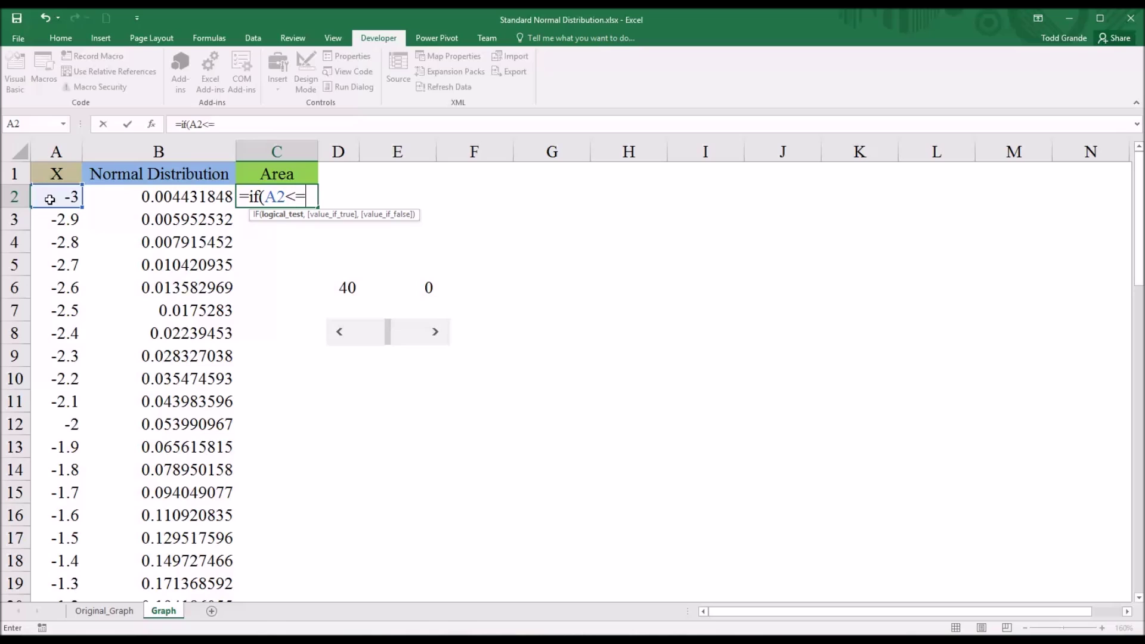
click(414, 289)
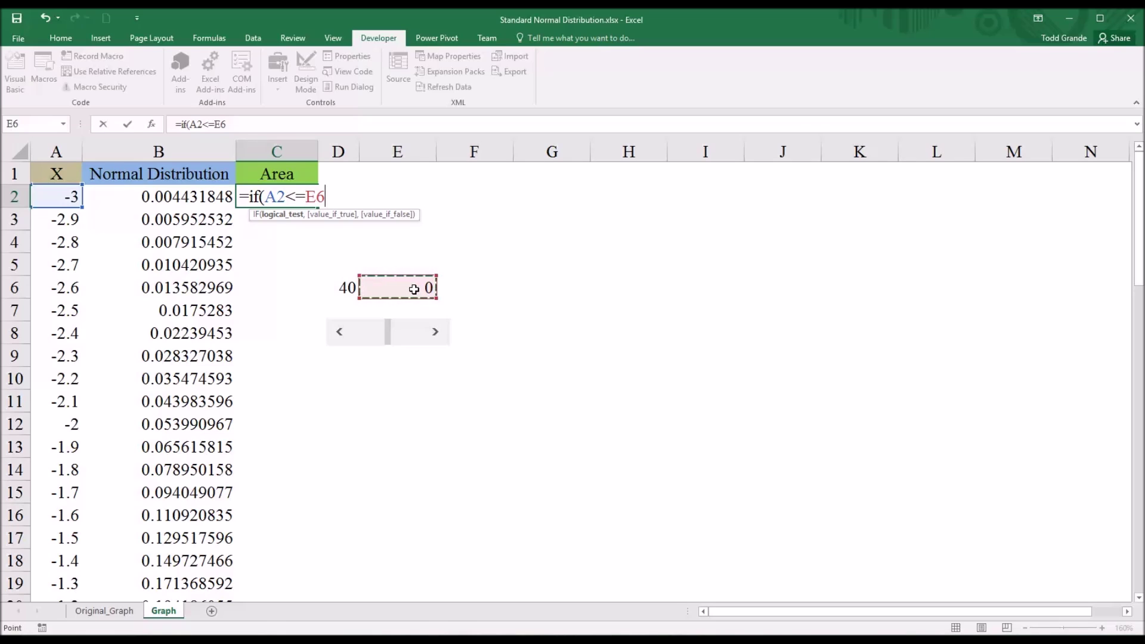
key(F4)
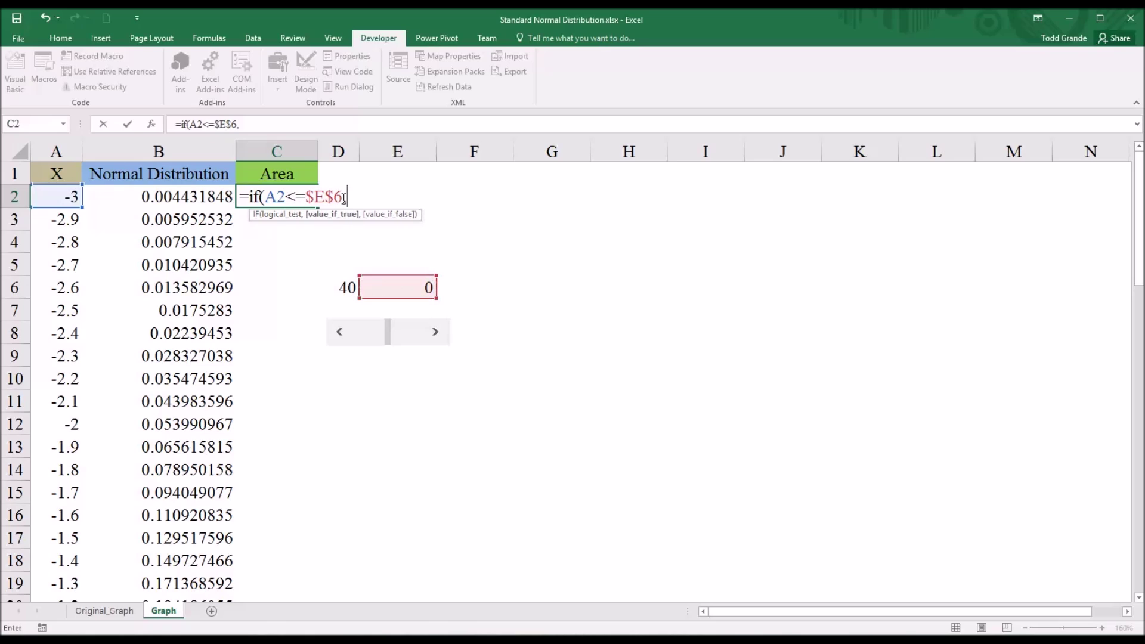
text(,)
click(170, 200)
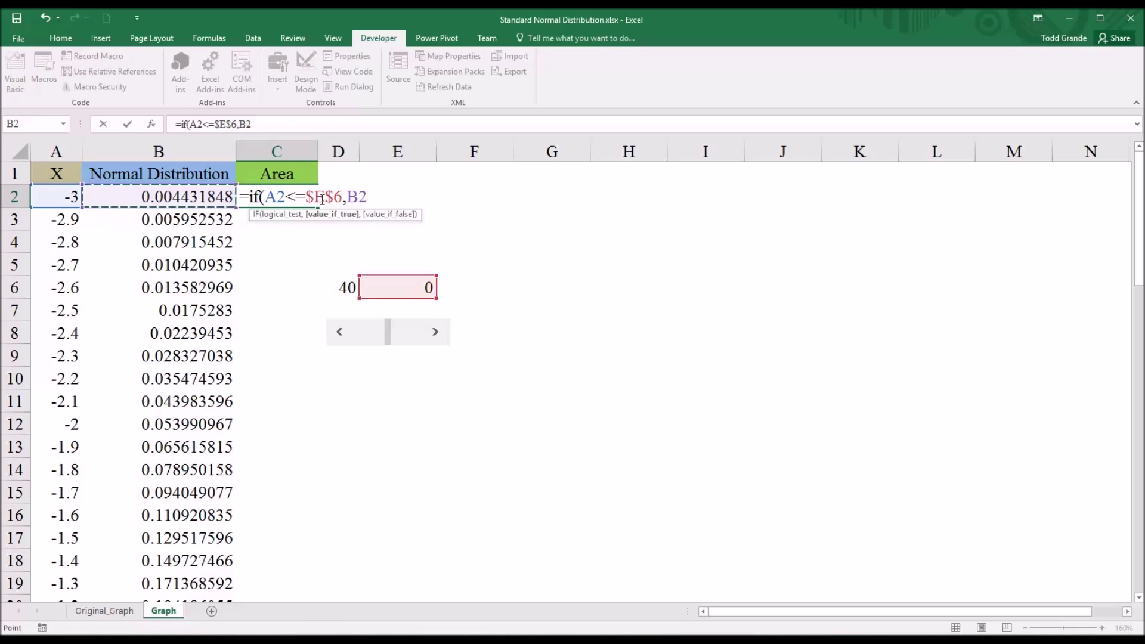
text(,)
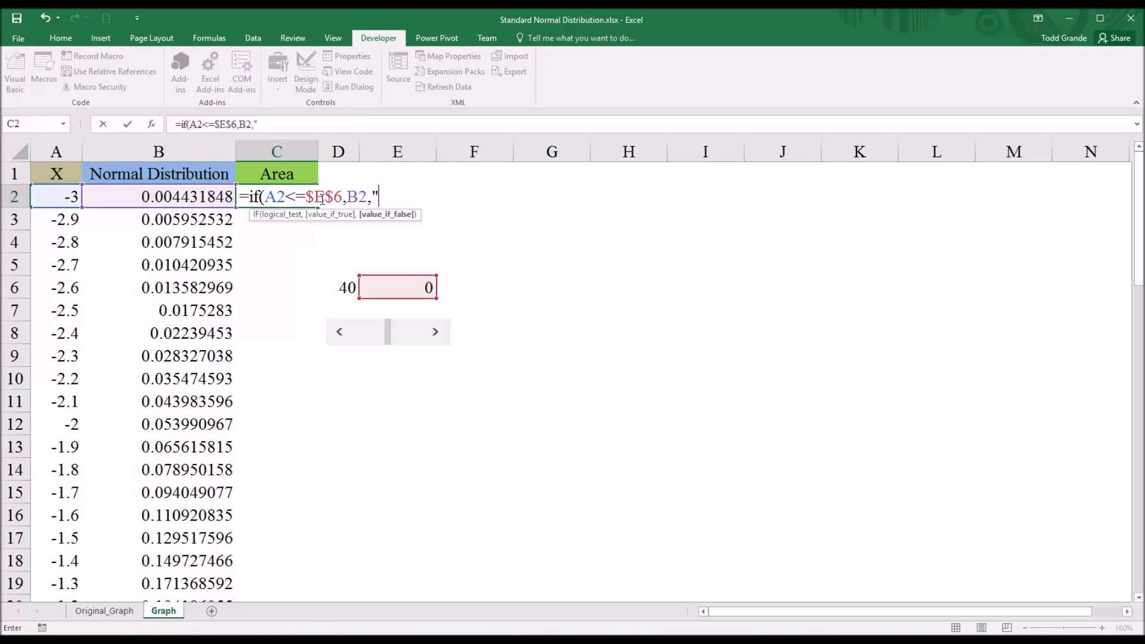
text(""))
key(Return)
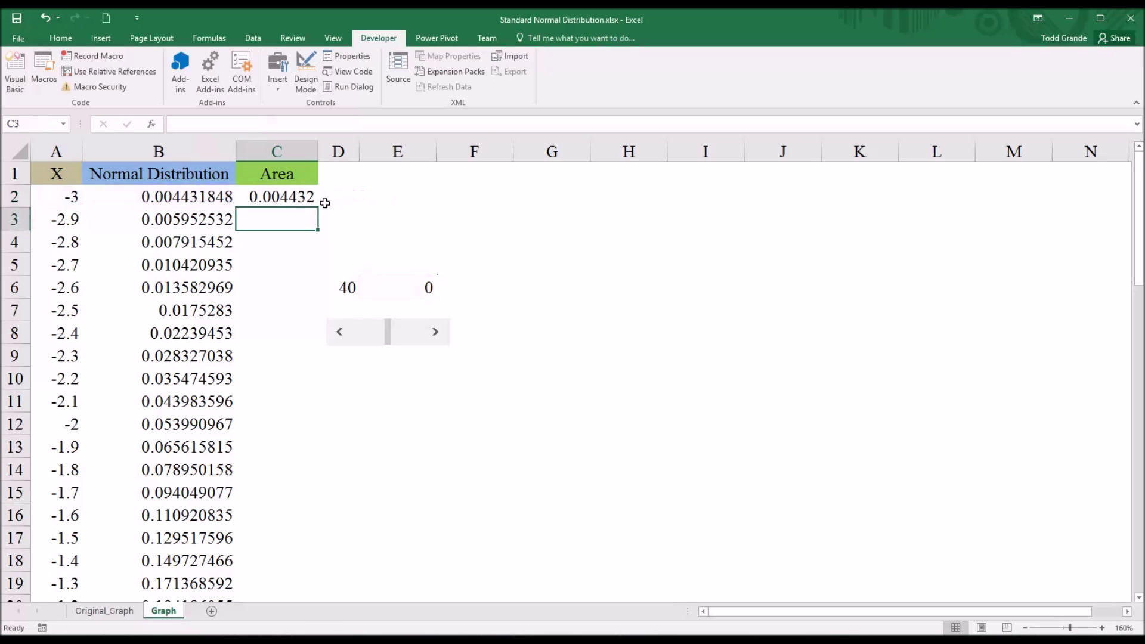
Review the formulas in B2, C2 and E6 alongside the X value in A2
click(298, 200)
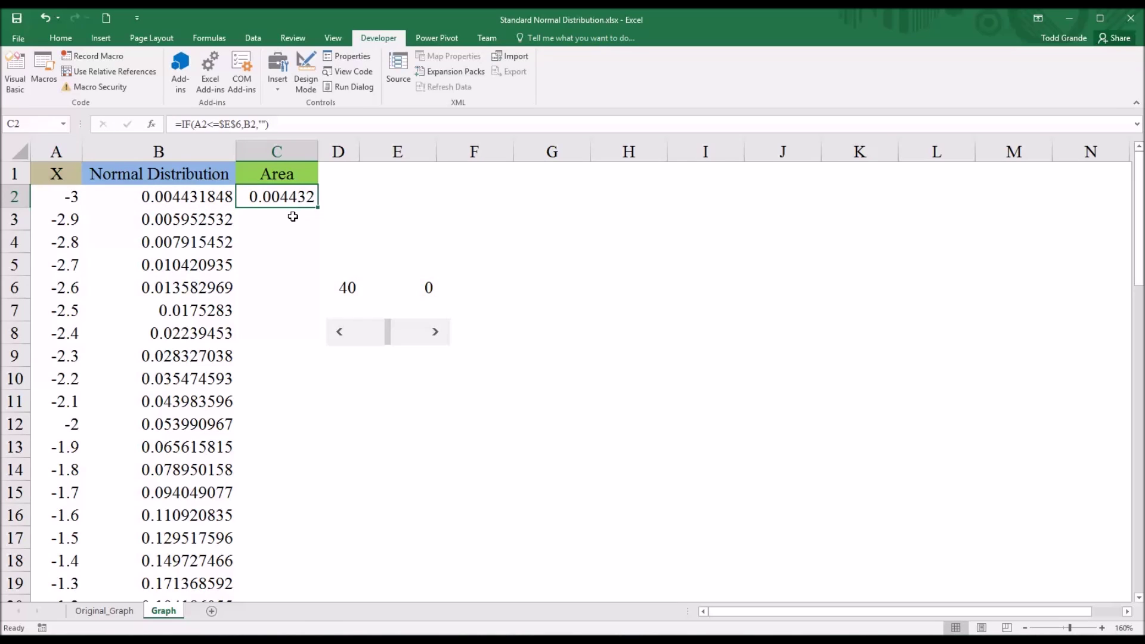
click(201, 203)
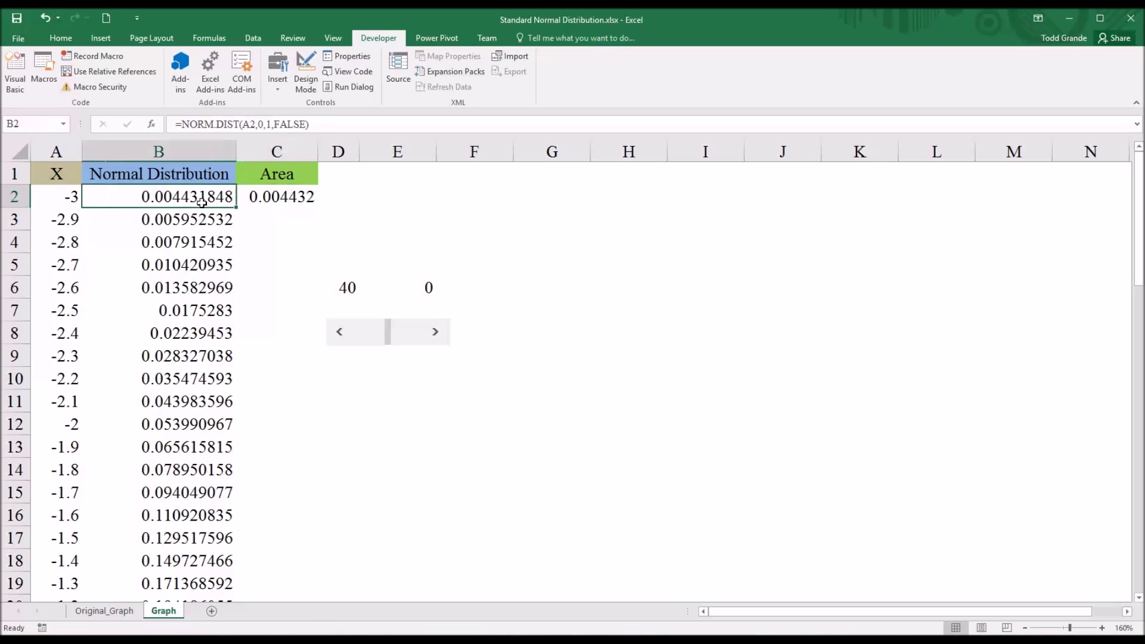
click(260, 202)
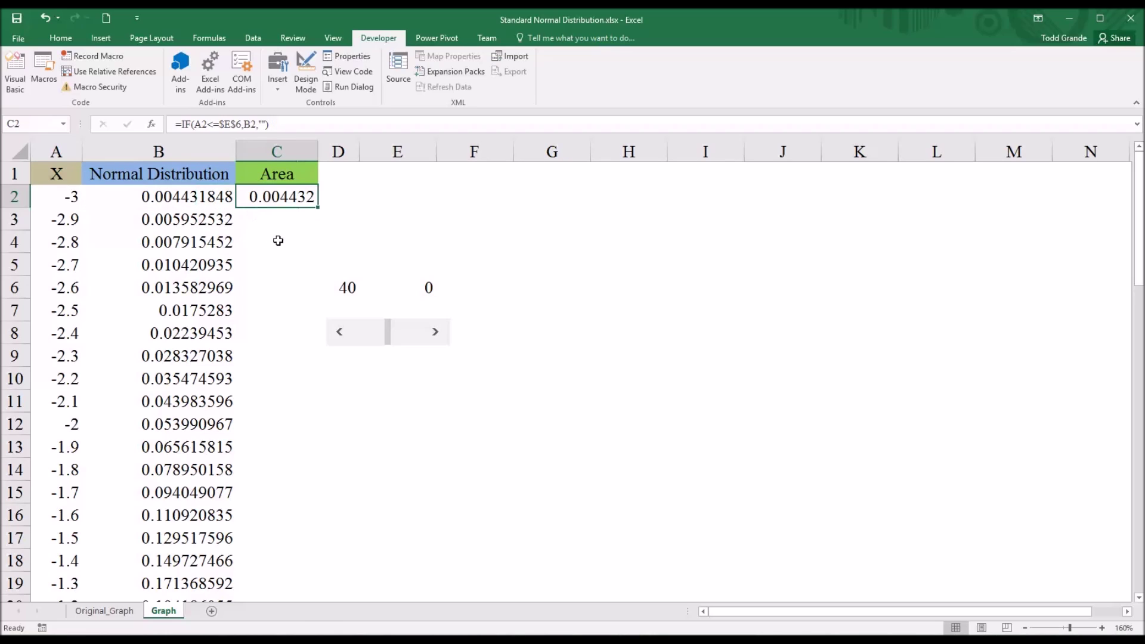
click(54, 198)
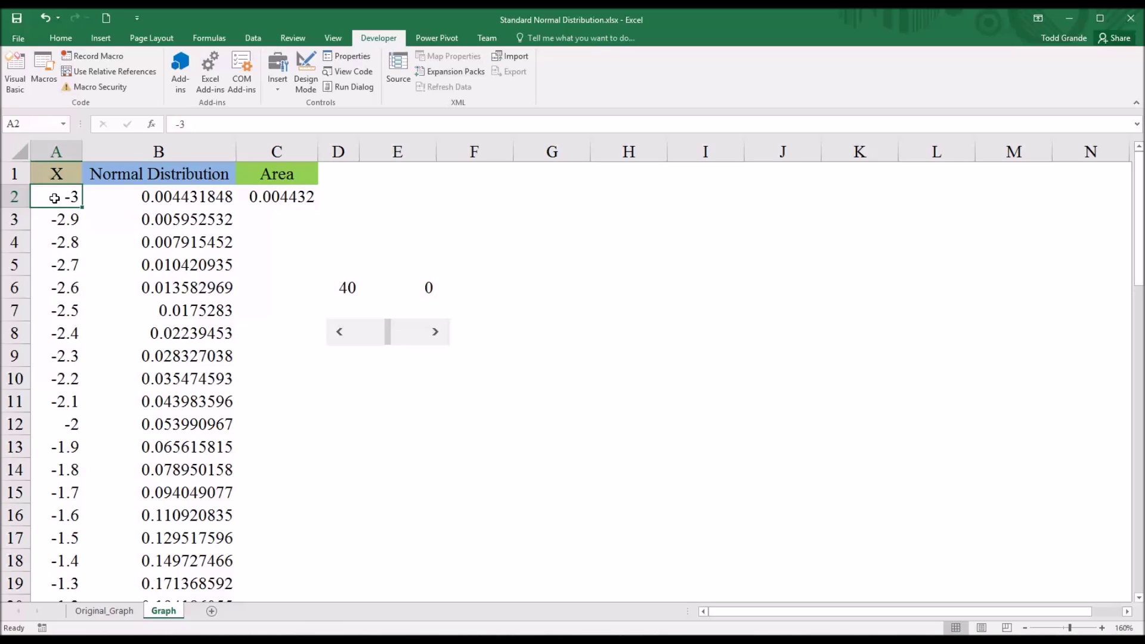
click(411, 285)
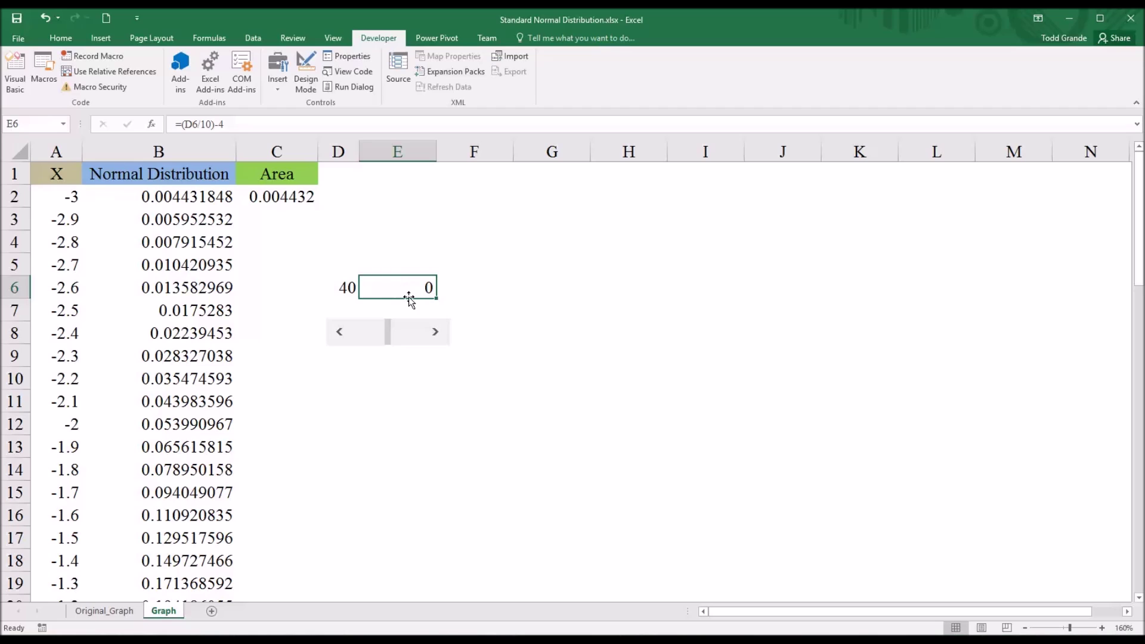
click(268, 201)
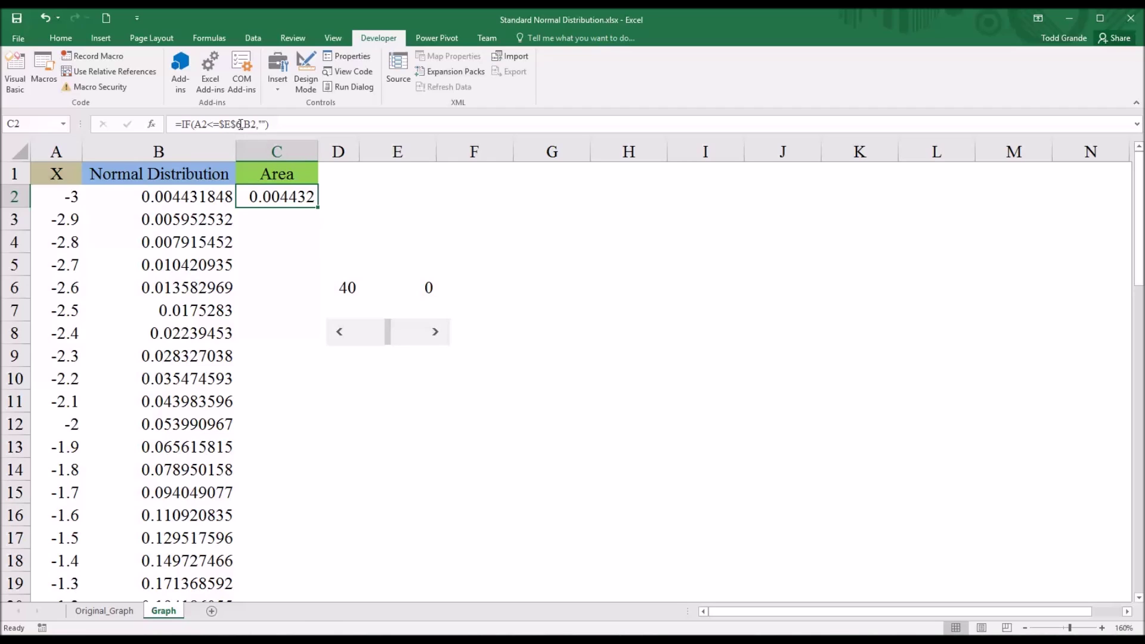
Copy C2's Area formula down the whole of column C
mouse_move(319, 209)
mouse_down()
mouse_move(289, 442)
mouse_move(307, 463)
mouse_move(293, 428)
mouse_move(314, 258)
mouse_move(299, 498)
mouse_move(278, 537)
mouse_move(307, 193)
mouse_up()
double_click(318, 207)
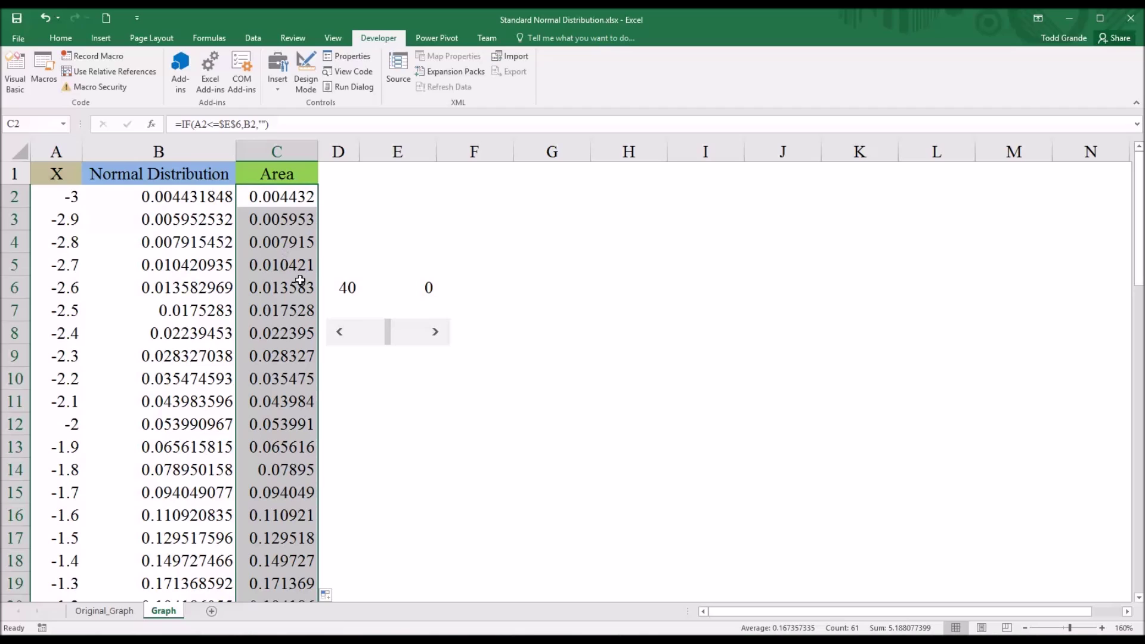
click(355, 360)
Lower Z seven steps to -1.5 and check that the Area values stop at row 17
click(340, 331)
click(340, 332)
click(339, 332)
click(340, 331)
click(339, 332)
click(339, 331)
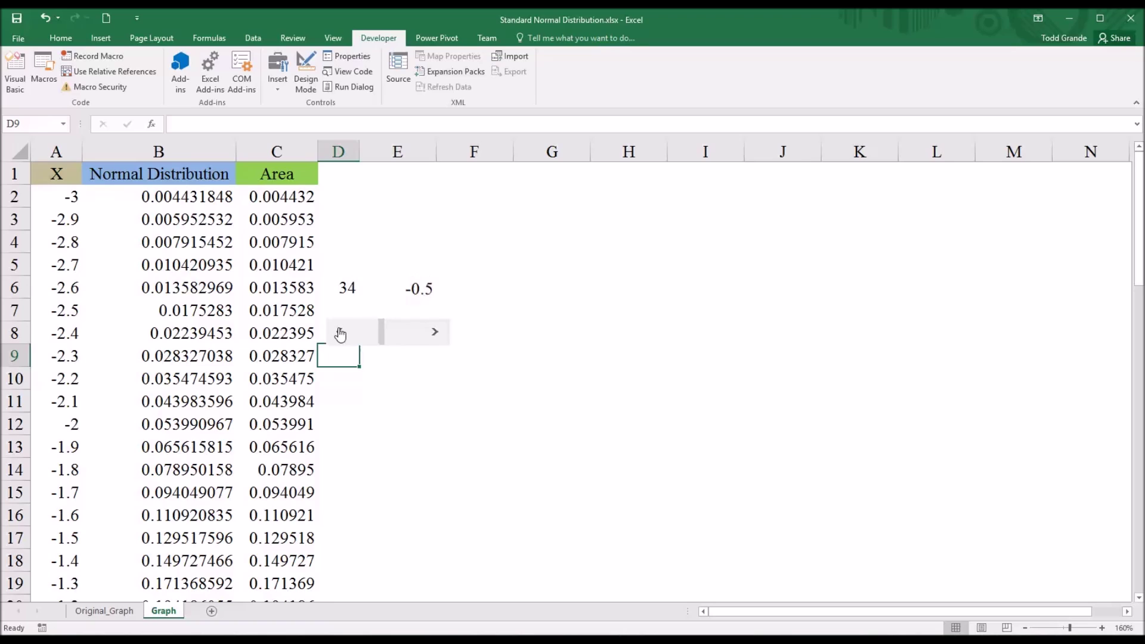
click(339, 332)
click(340, 332)
click(340, 331)
click(339, 332)
click(339, 332)
click(339, 331)
click(340, 331)
click(340, 332)
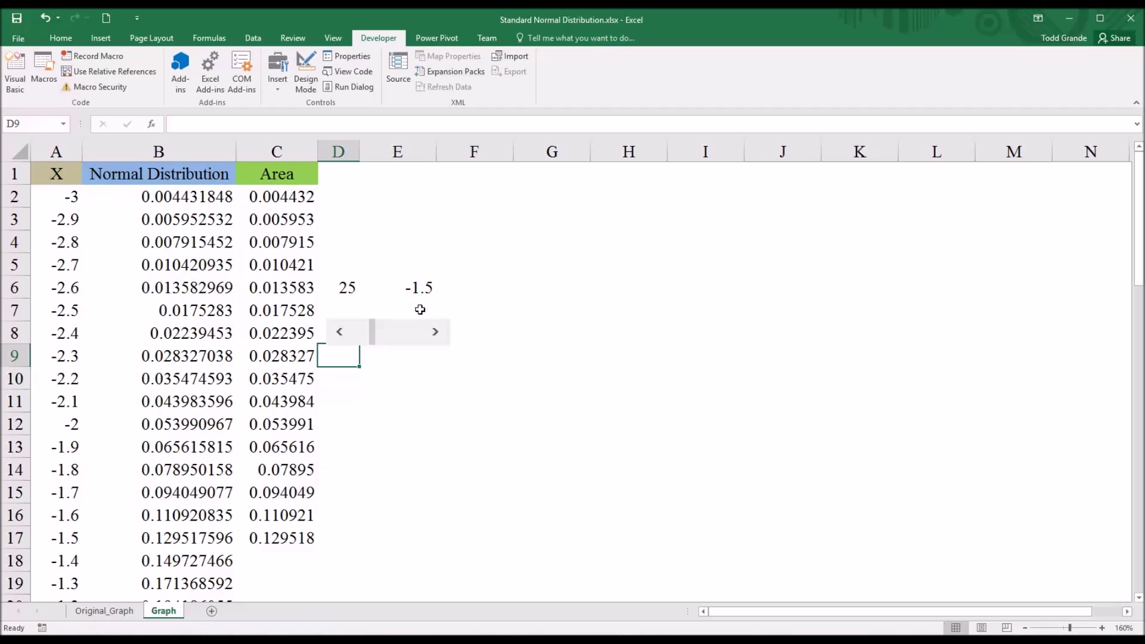
click(59, 540)
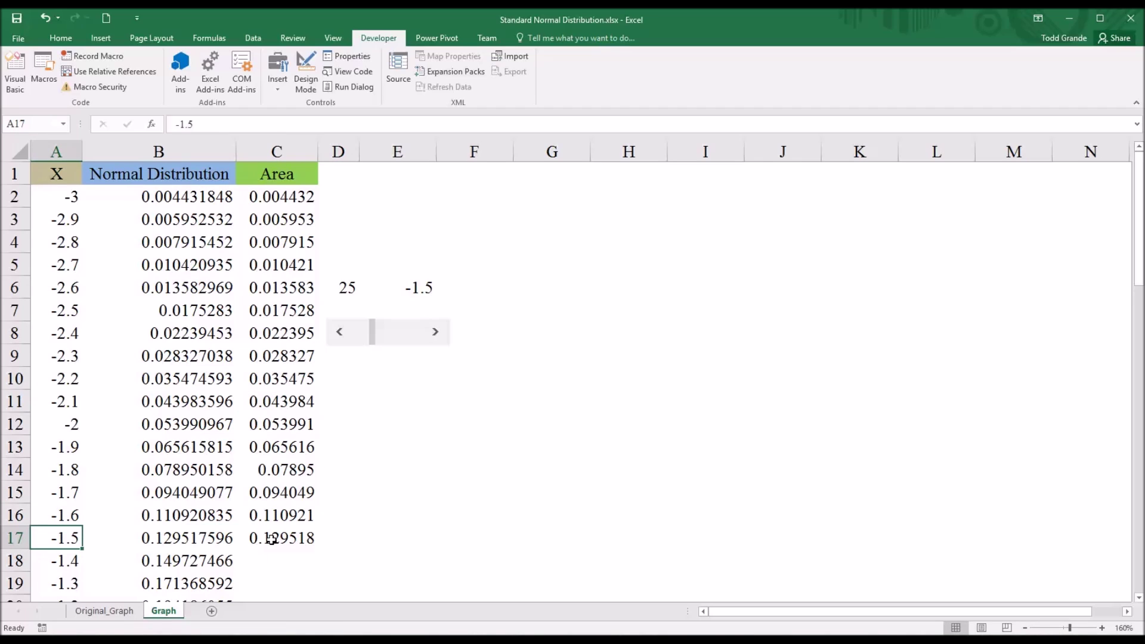
drag(271, 540, 274, 197)
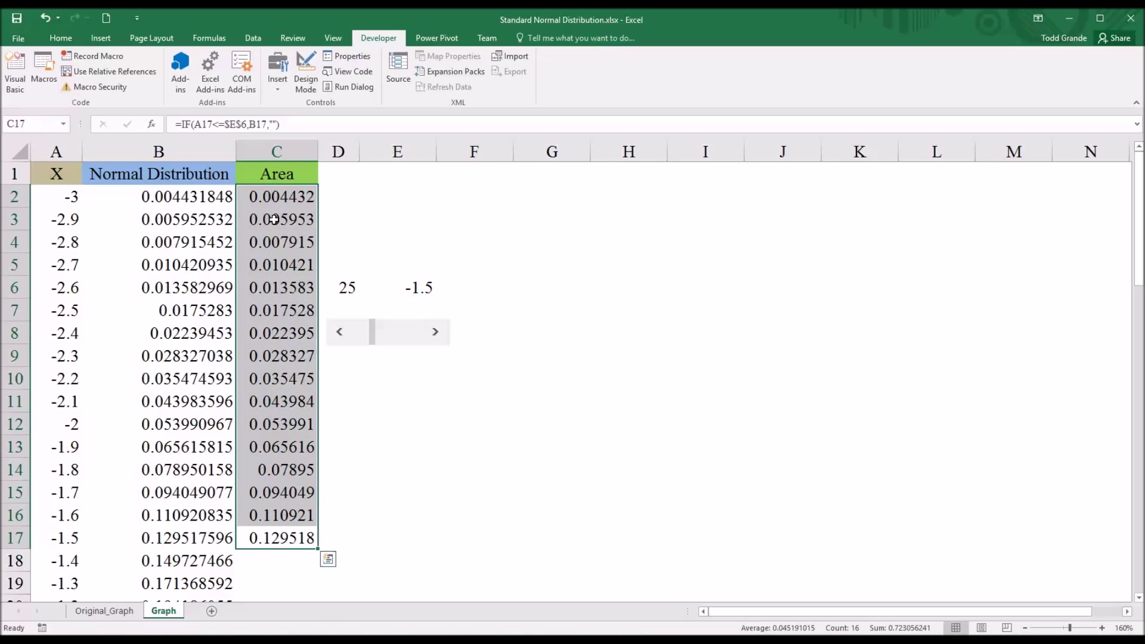
Raise Z one step to -1.4 and confirm the Area values now fill through row 18
click(437, 333)
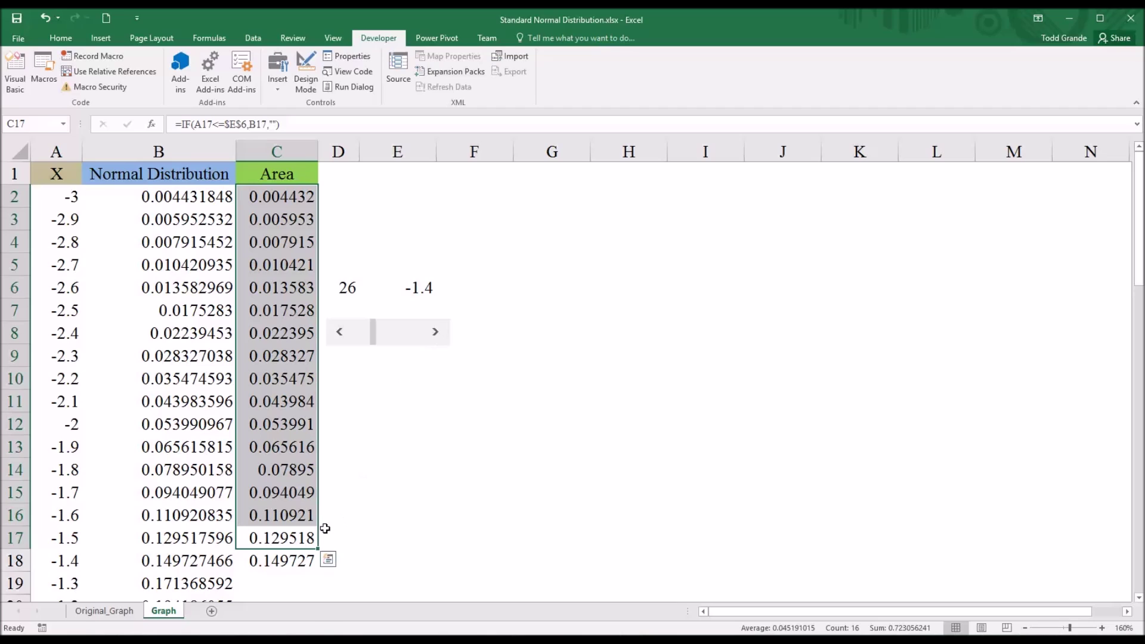
click(280, 564)
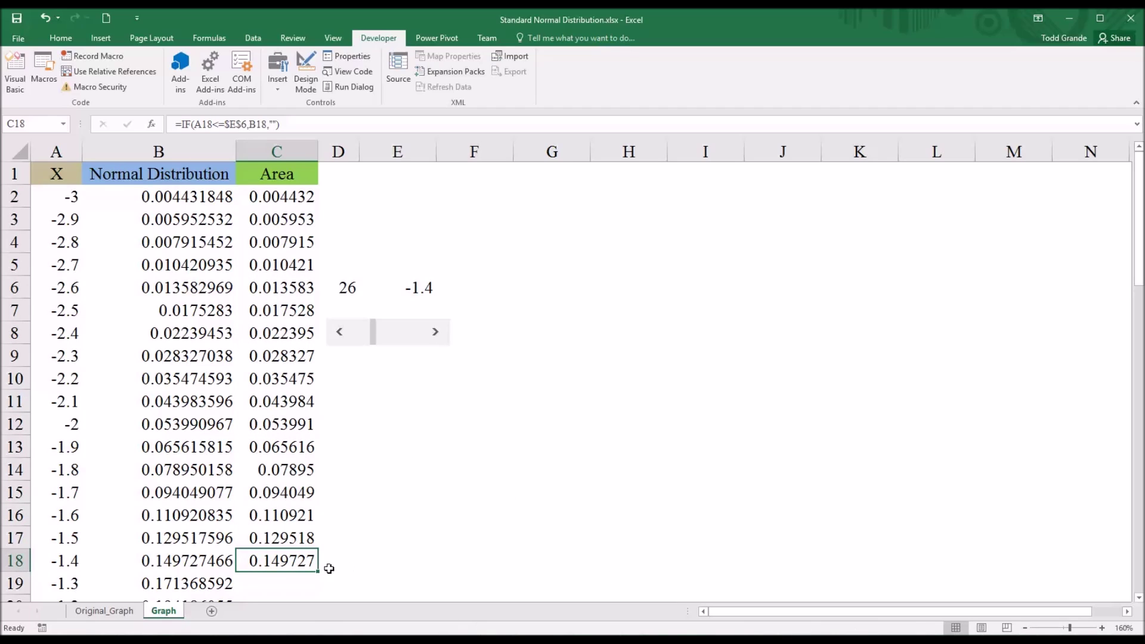
mouse_move(290, 564)
mouse_down()
mouse_move(287, 197)
mouse_move(289, 564)
mouse_move(299, 564)
mouse_up()
click(346, 555)
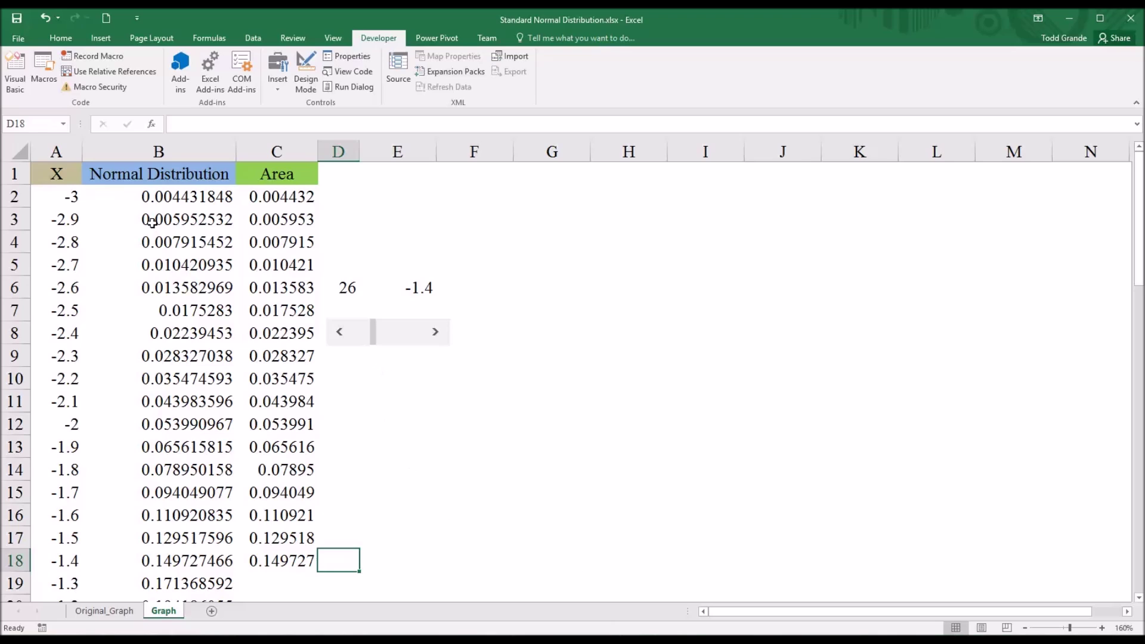
Select the X and Normal Distribution columns, A1:B62
click(55, 178)
drag(55, 178, 112, 177)
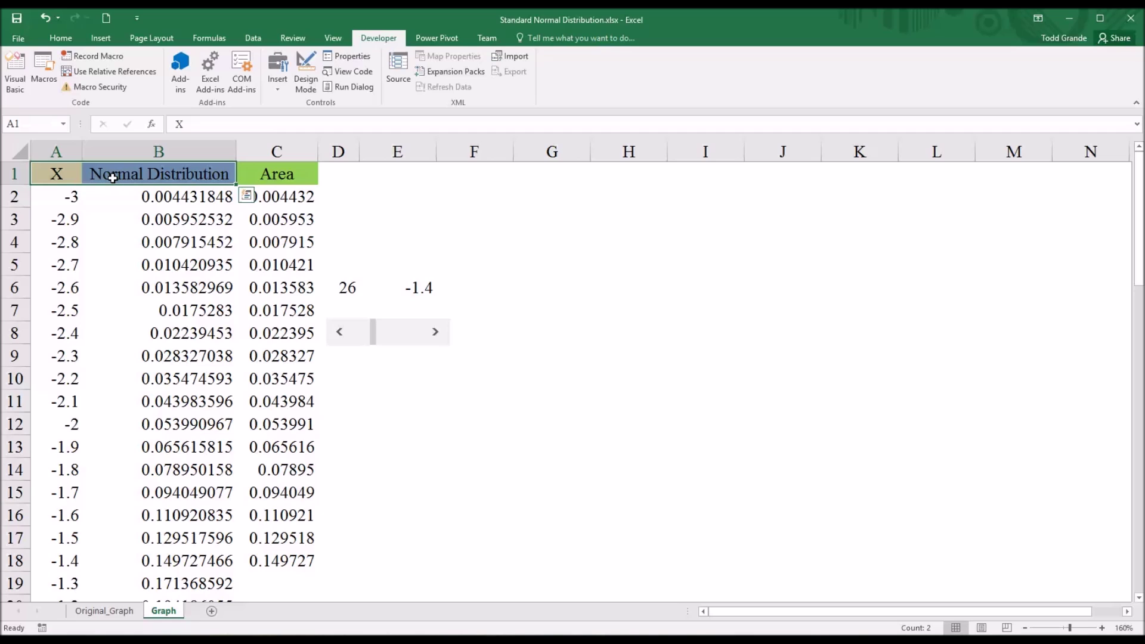
key(ctrl+shift+Down)
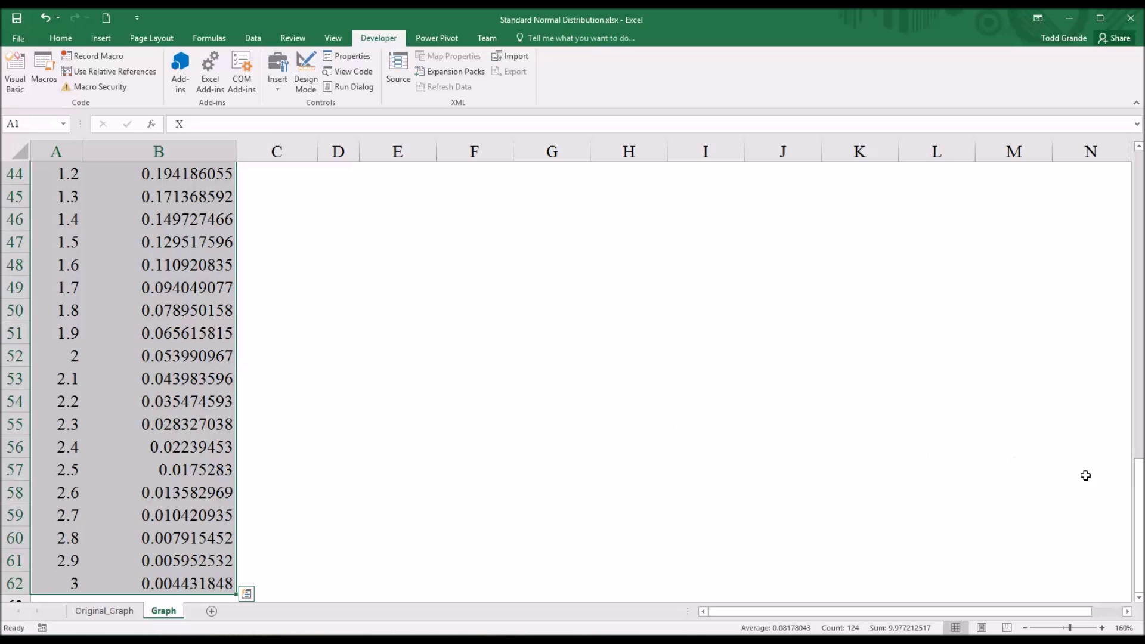
drag(1135, 495, 1140, 167)
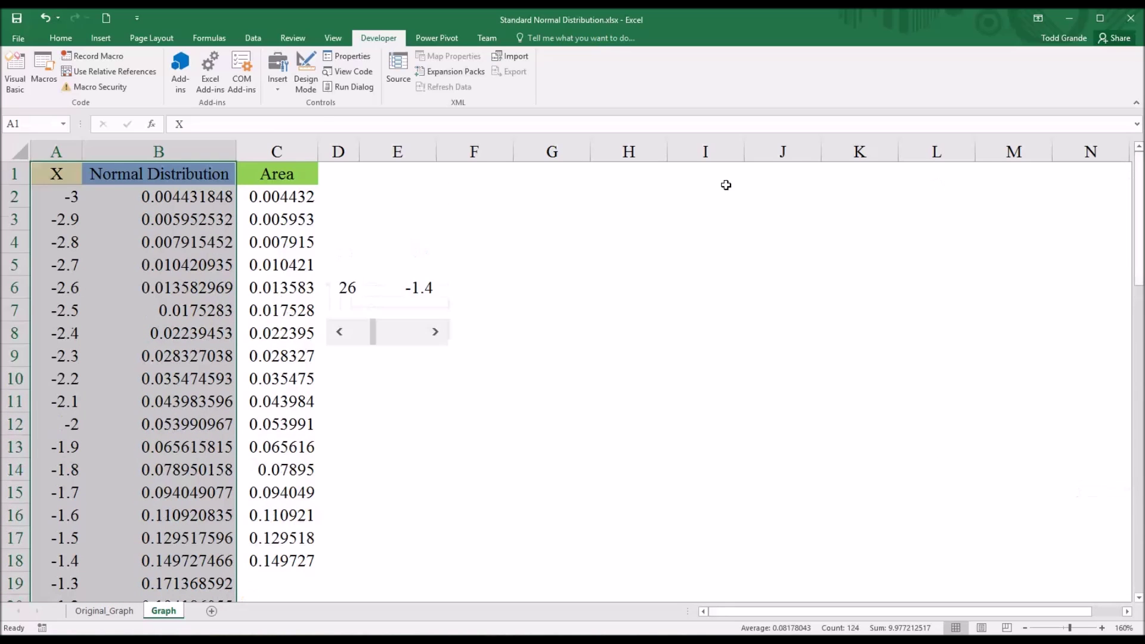
Insert the Normal Distribution area chart from Recommended Charts > All Charts > Area
click(101, 38)
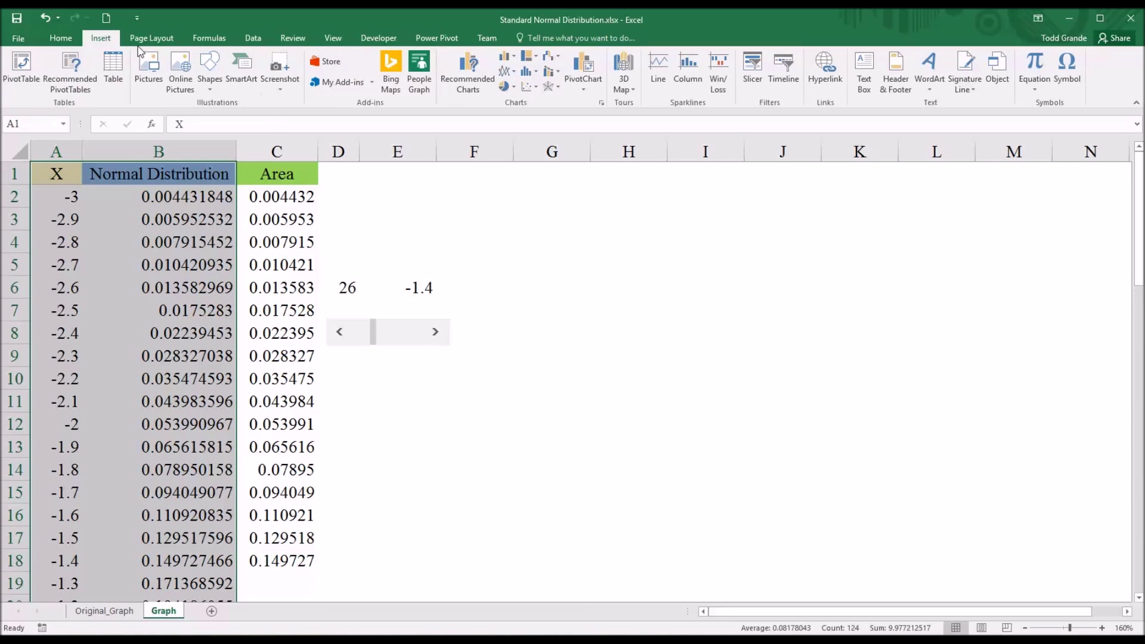
click(477, 91)
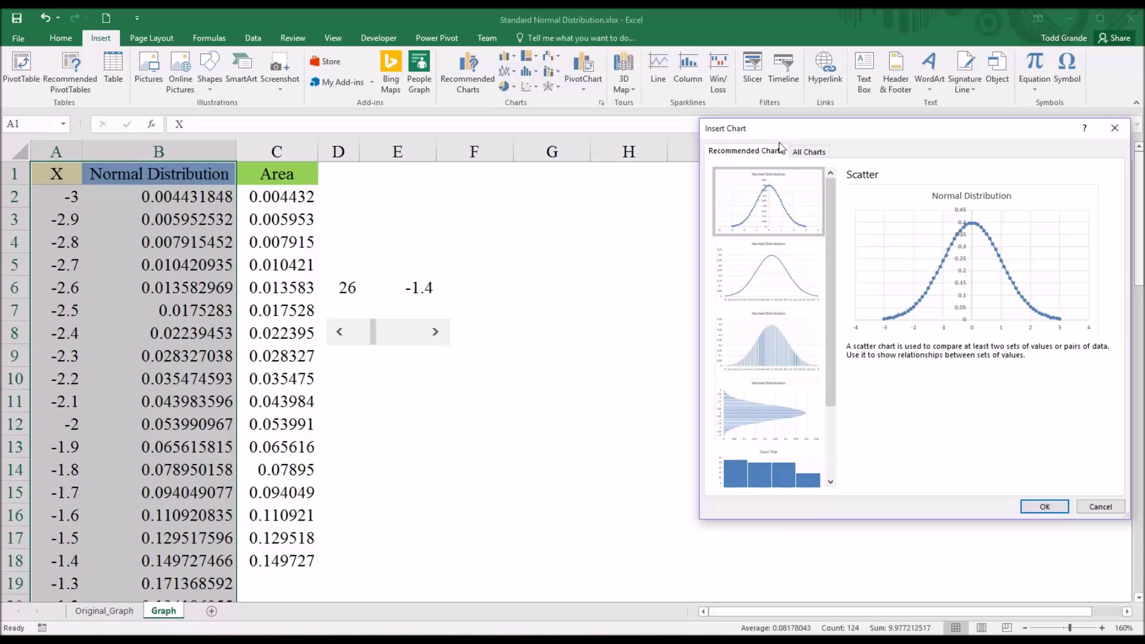
click(805, 152)
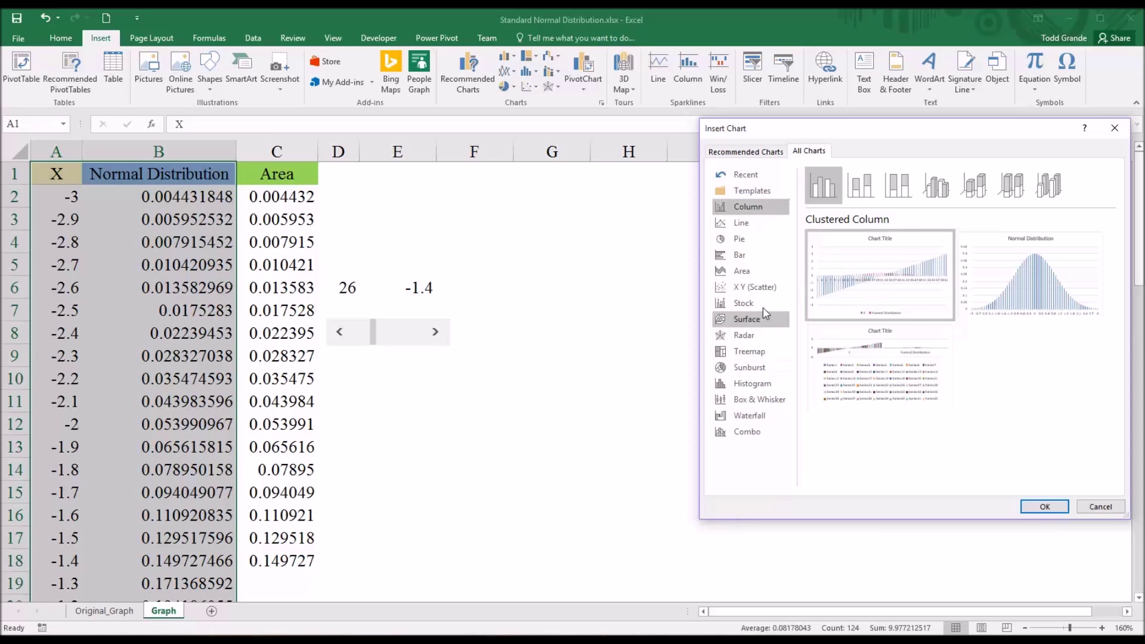
click(742, 275)
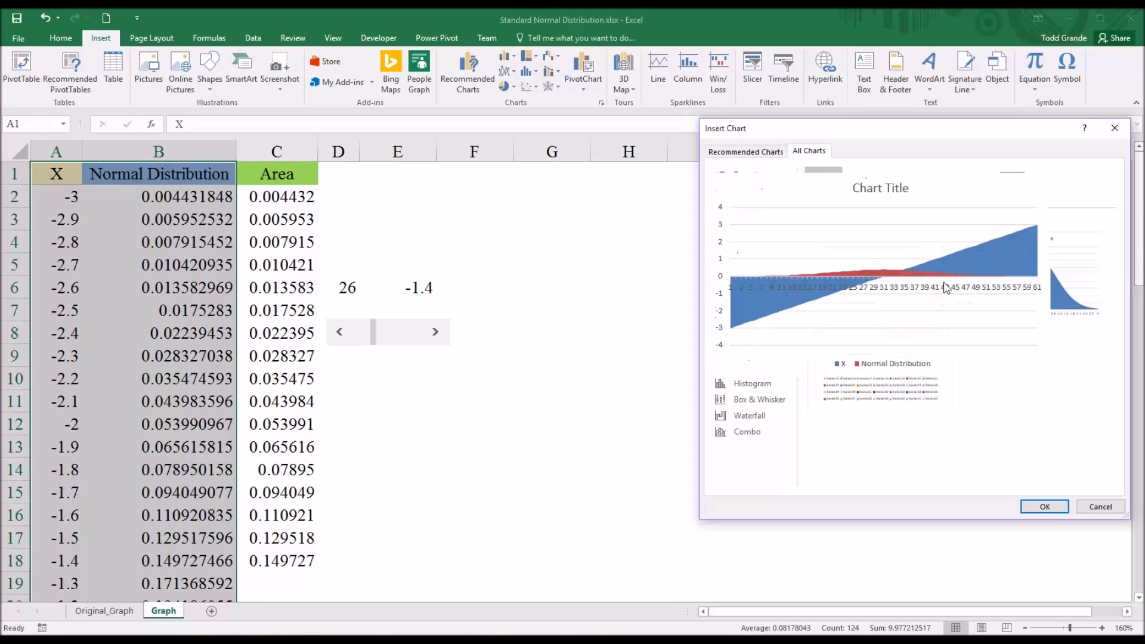
mouse_move(1036, 281)
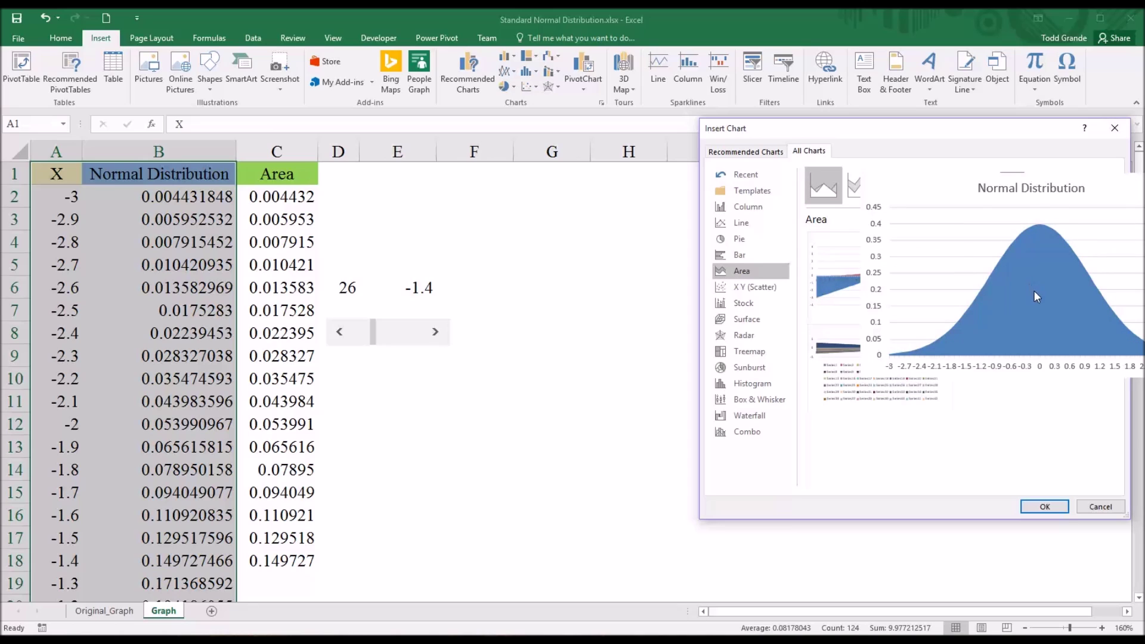
click(1045, 506)
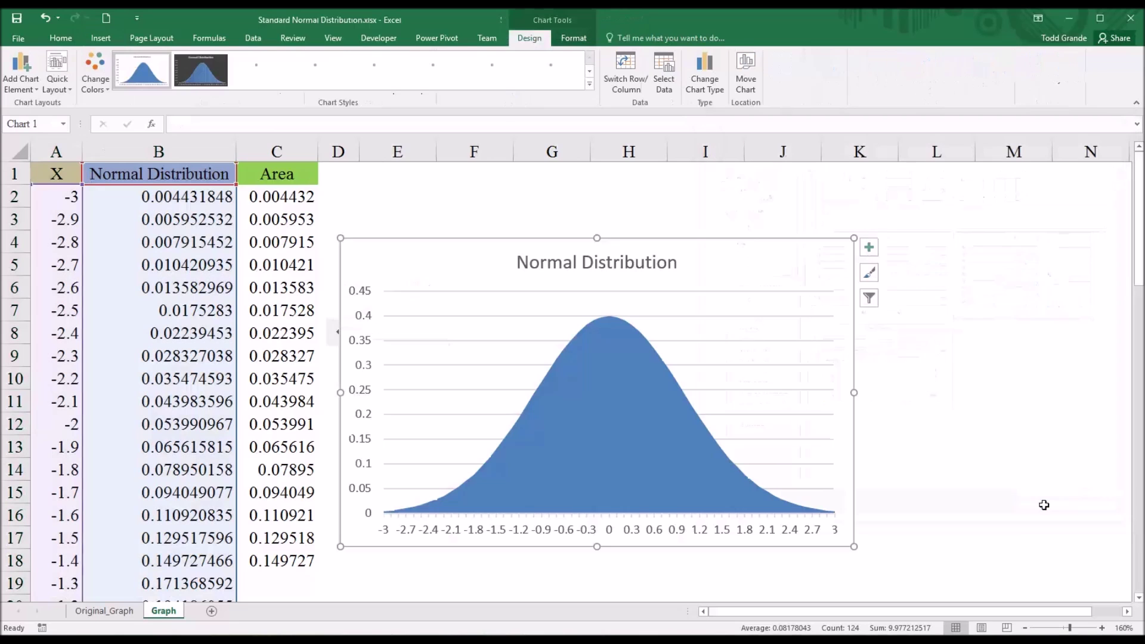
Move the chart beside the Z cells, enlarge it across columns F–N, and apply the dark eighth style
drag(767, 238, 885, 185)
drag(972, 492, 1113, 592)
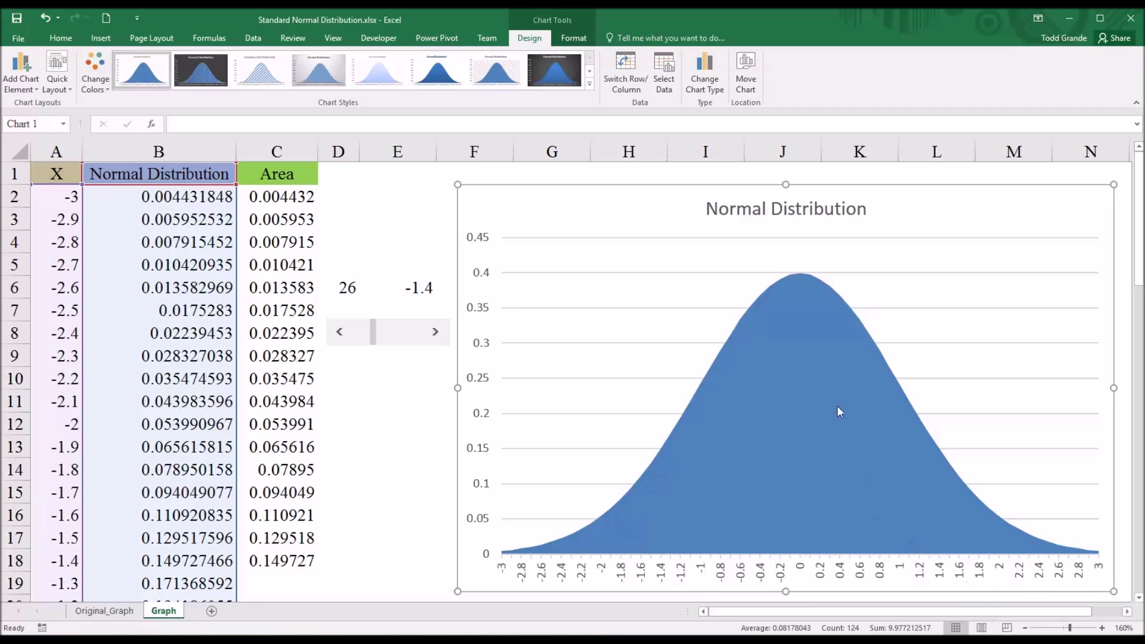
click(564, 74)
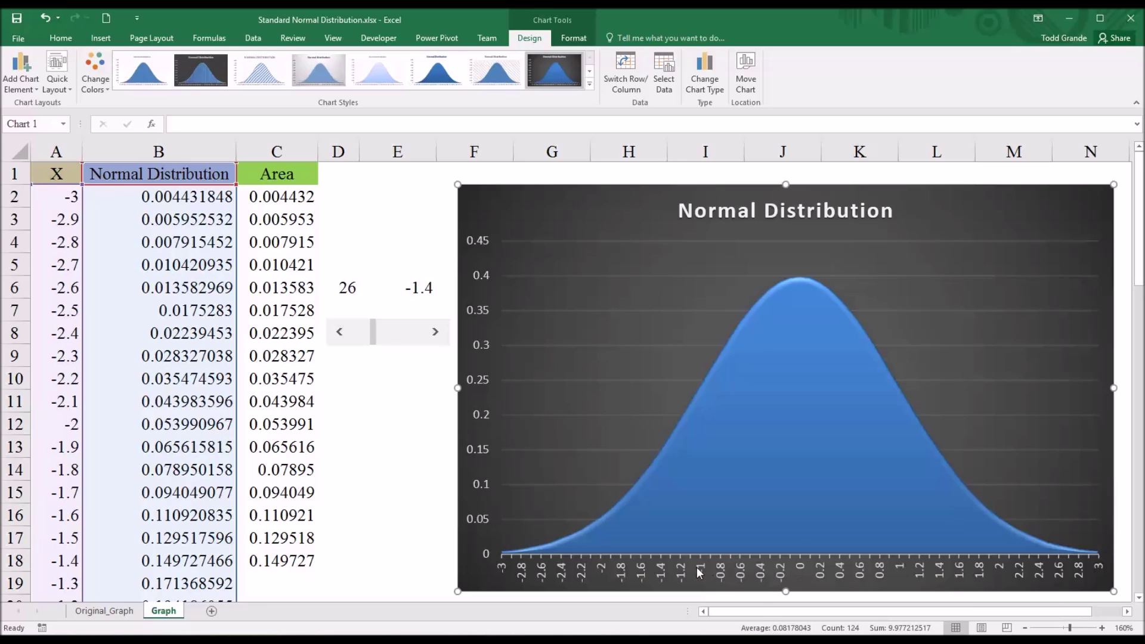
Retitle the chart 'Standard Normal Distribution'
click(685, 211)
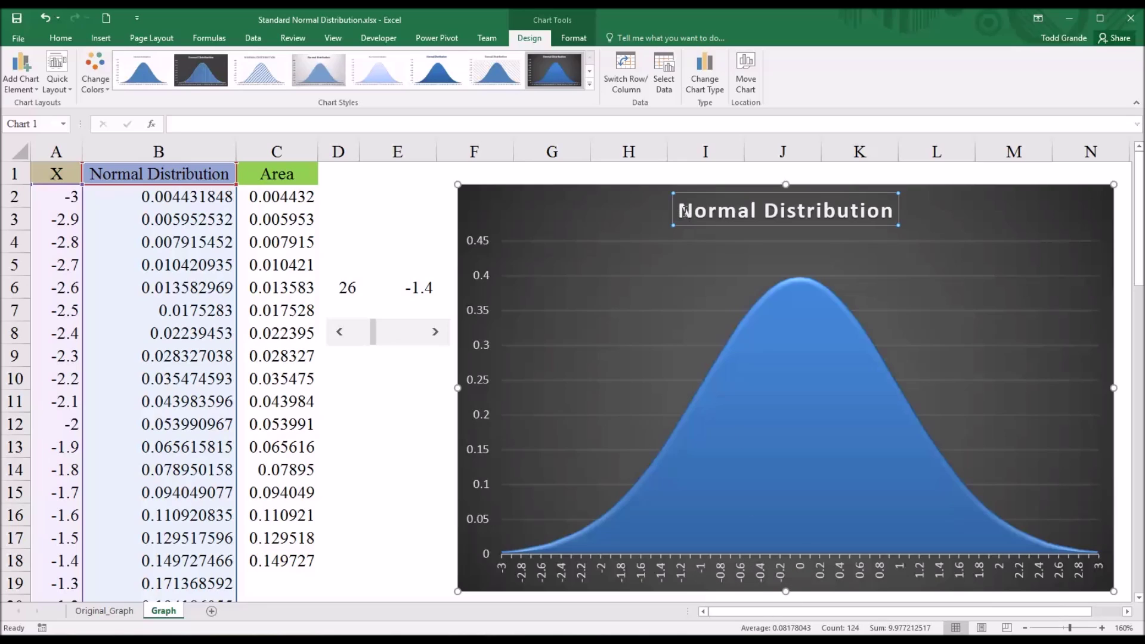
click(680, 210)
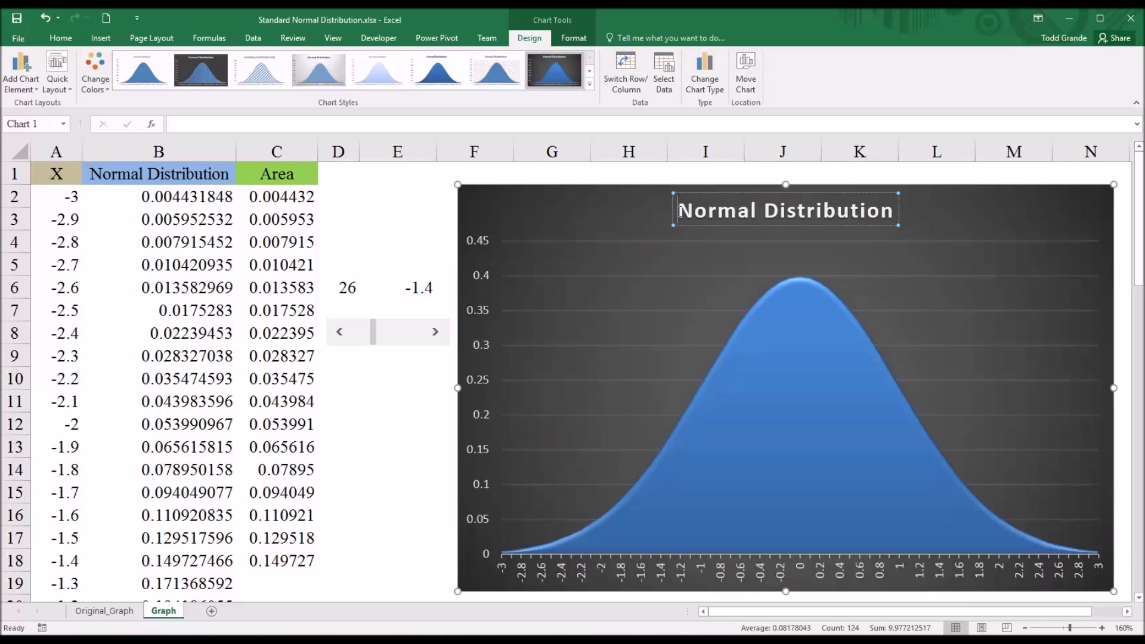
text(Standard)
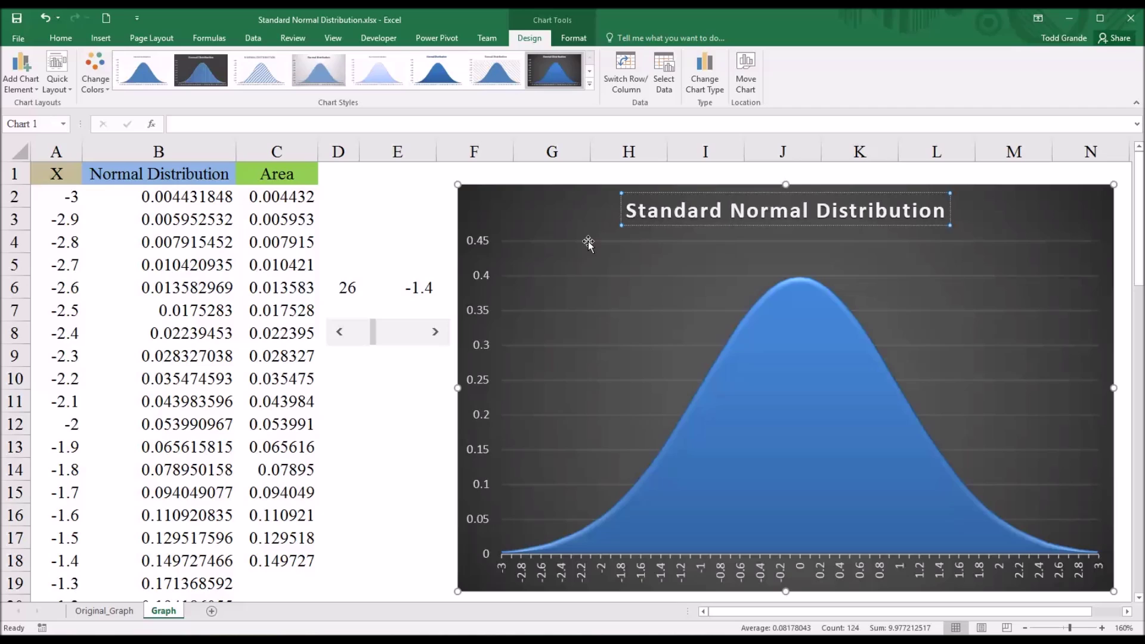
click(421, 236)
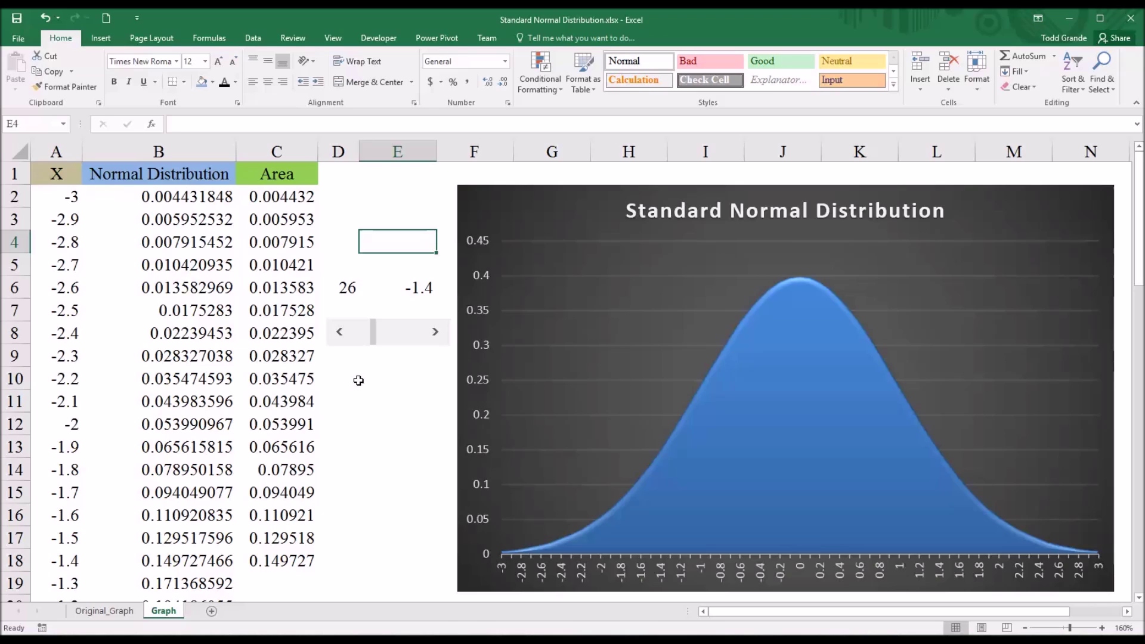
Set Z to -1 and enter =NORM.S.DIST(E6,TRUE) in cell E10
click(359, 380)
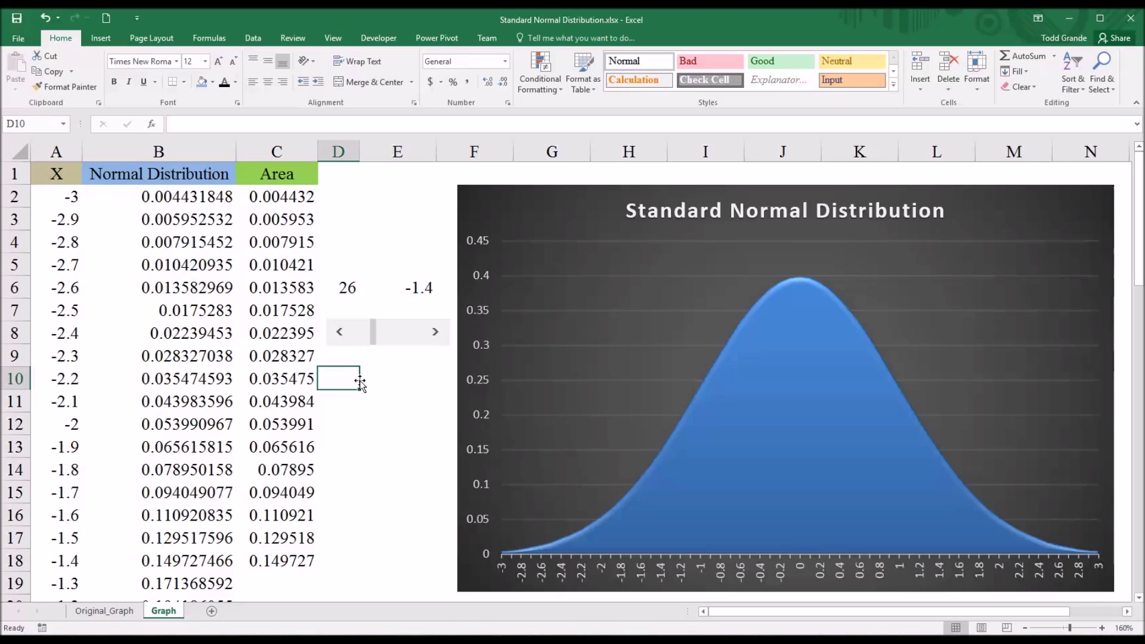
click(382, 378)
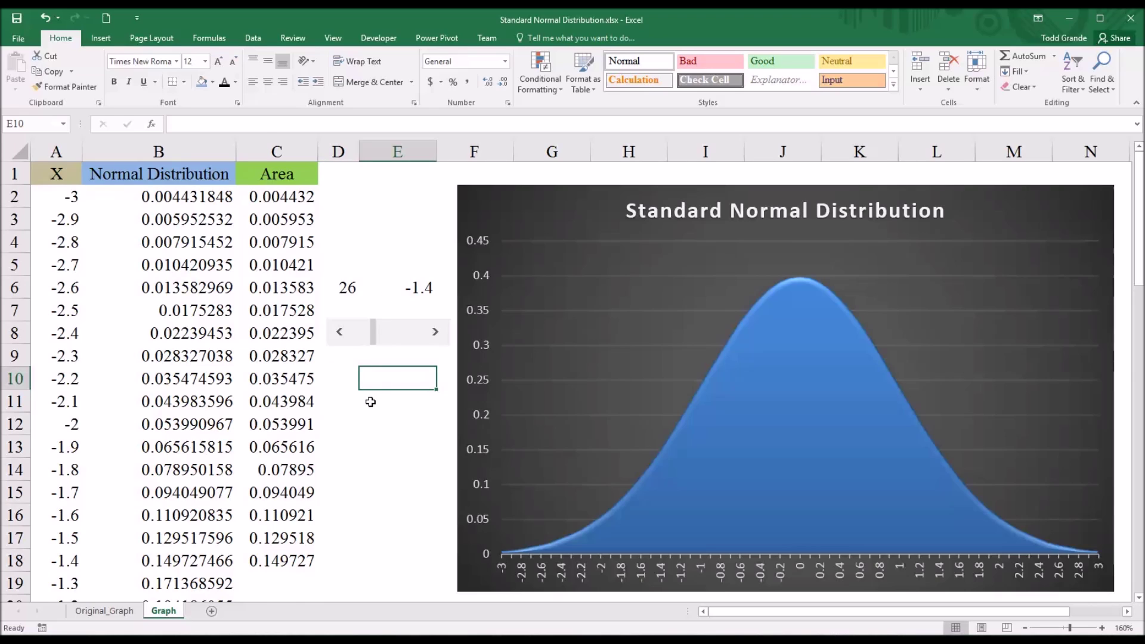
click(405, 331)
text(=)
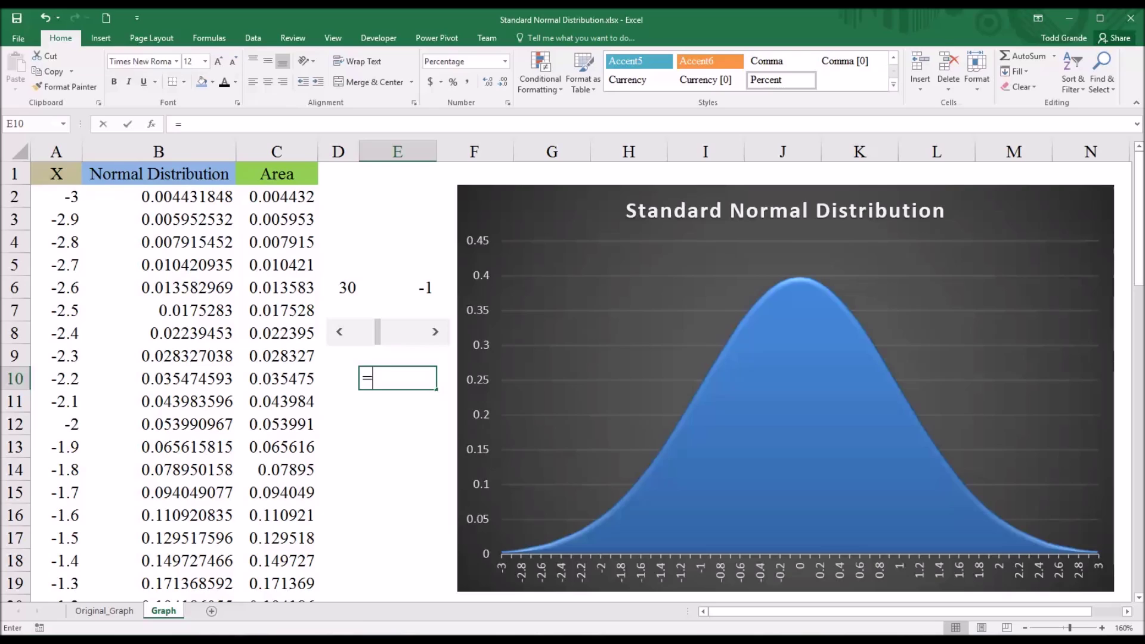
text(norm)
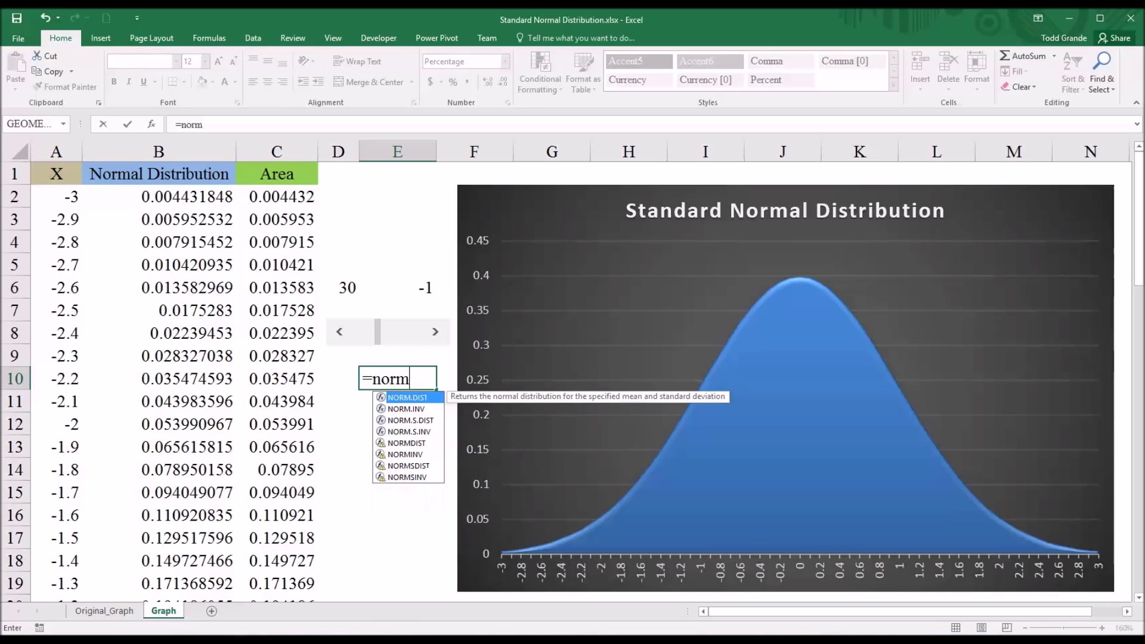
text(.)
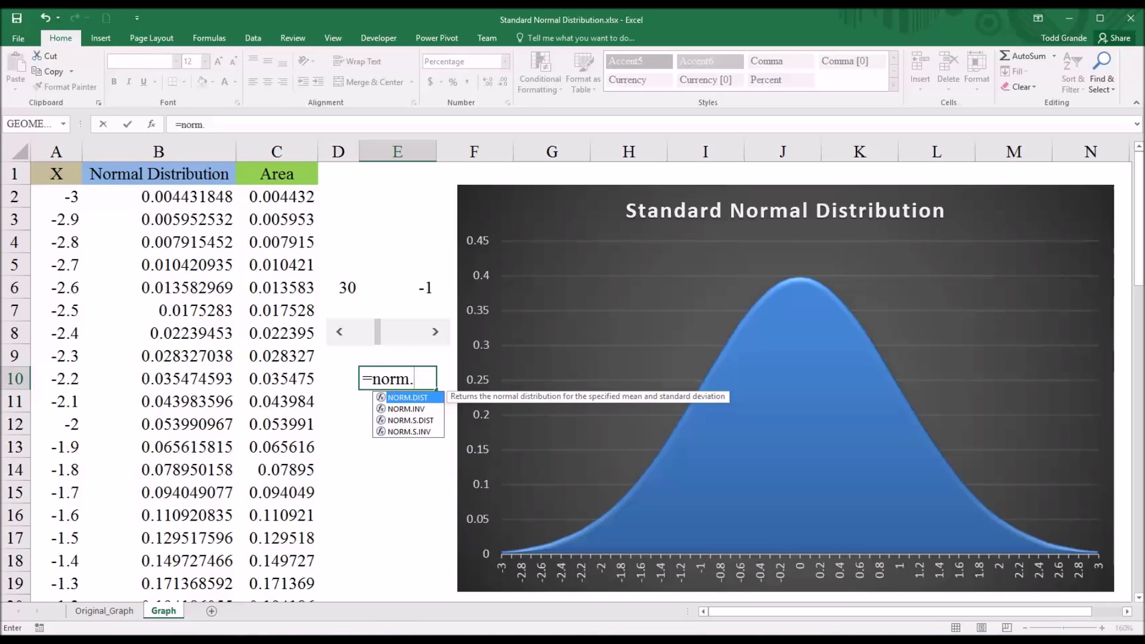
text(s.dist)
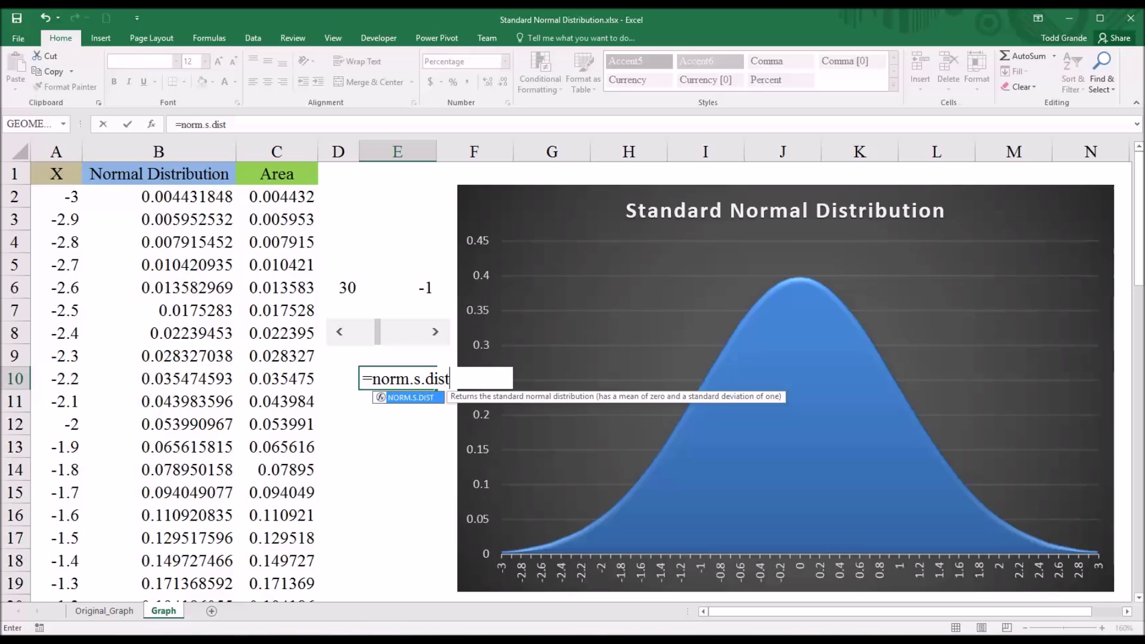
text(()
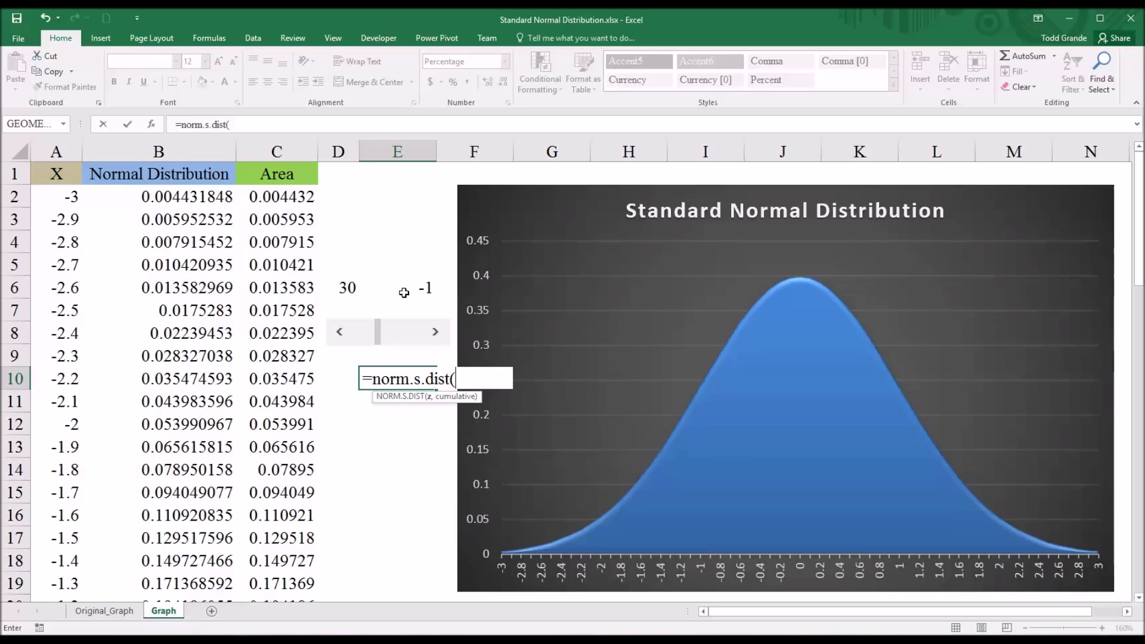
click(404, 291)
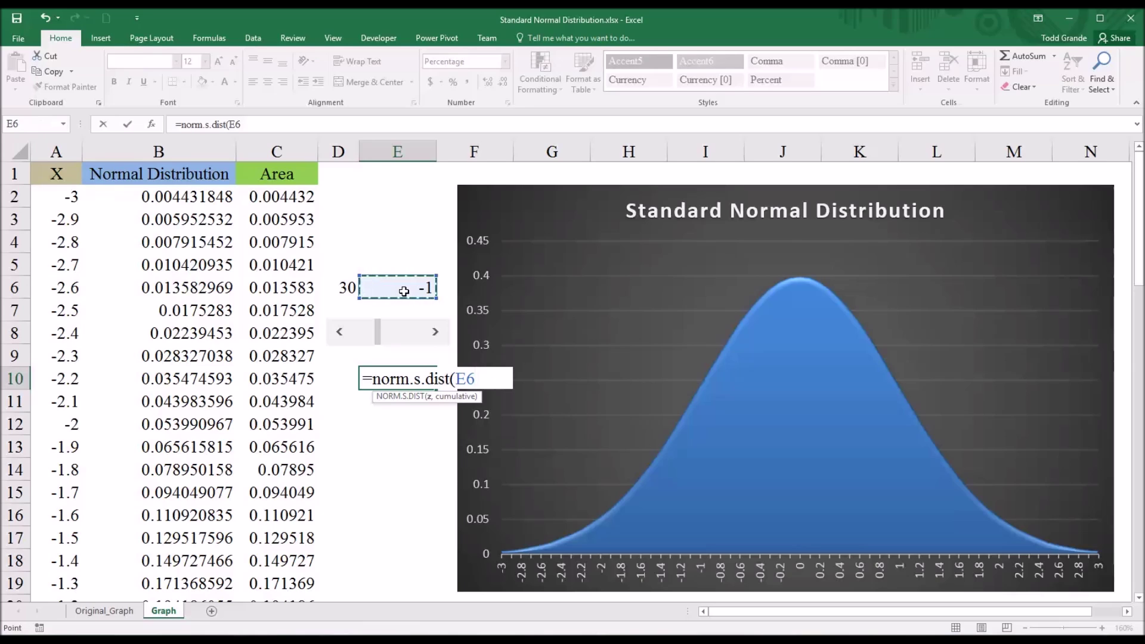
text(,)
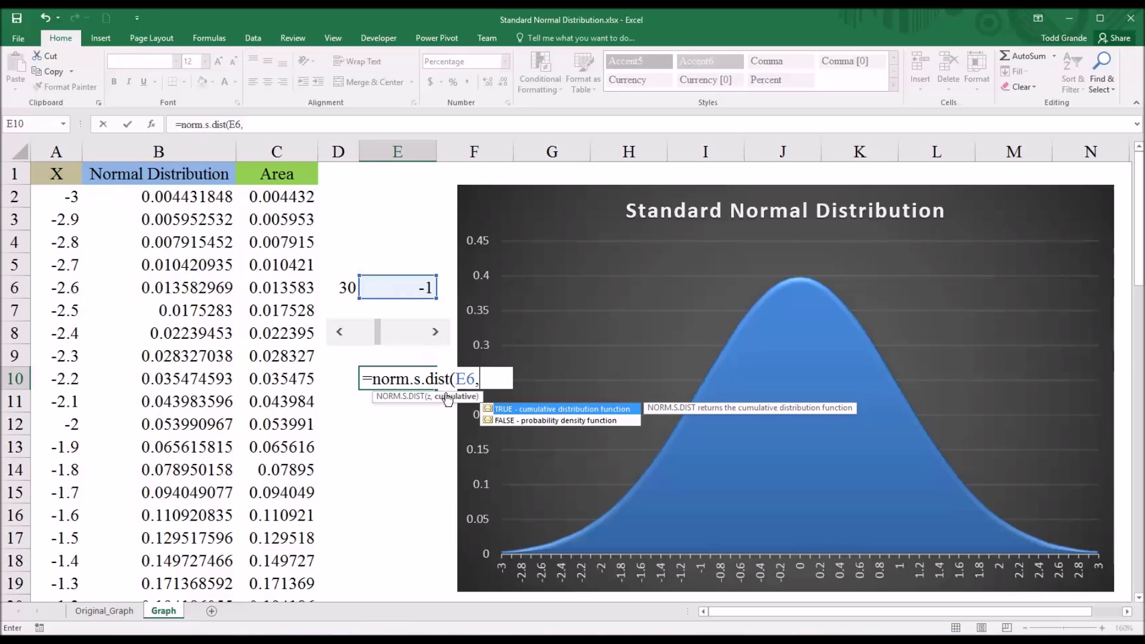
double_click(528, 412)
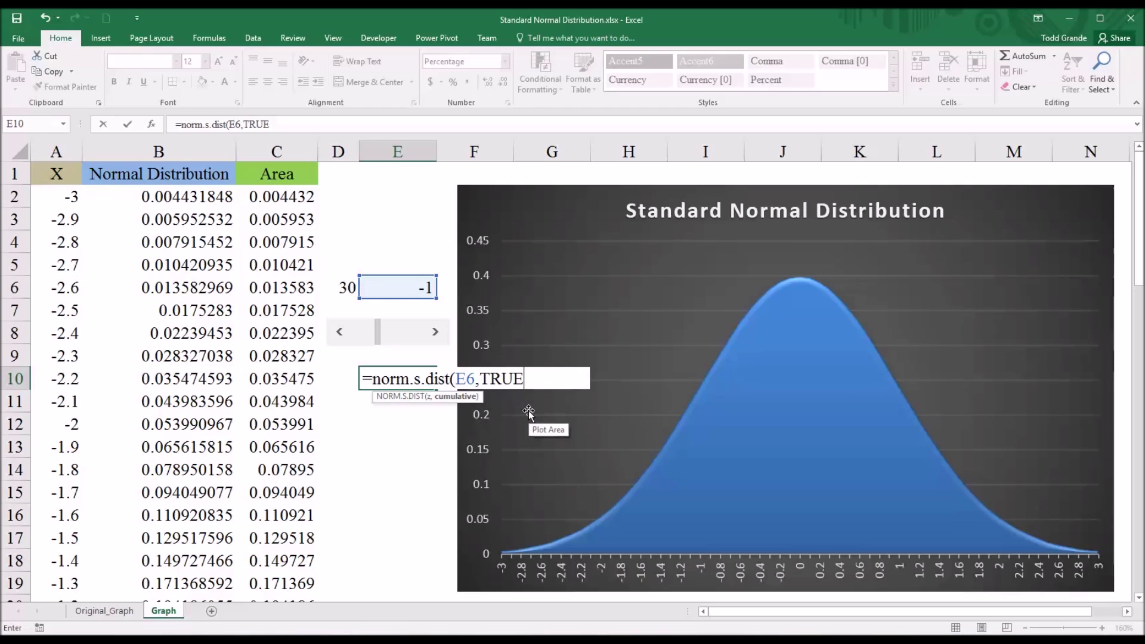
key(Return)
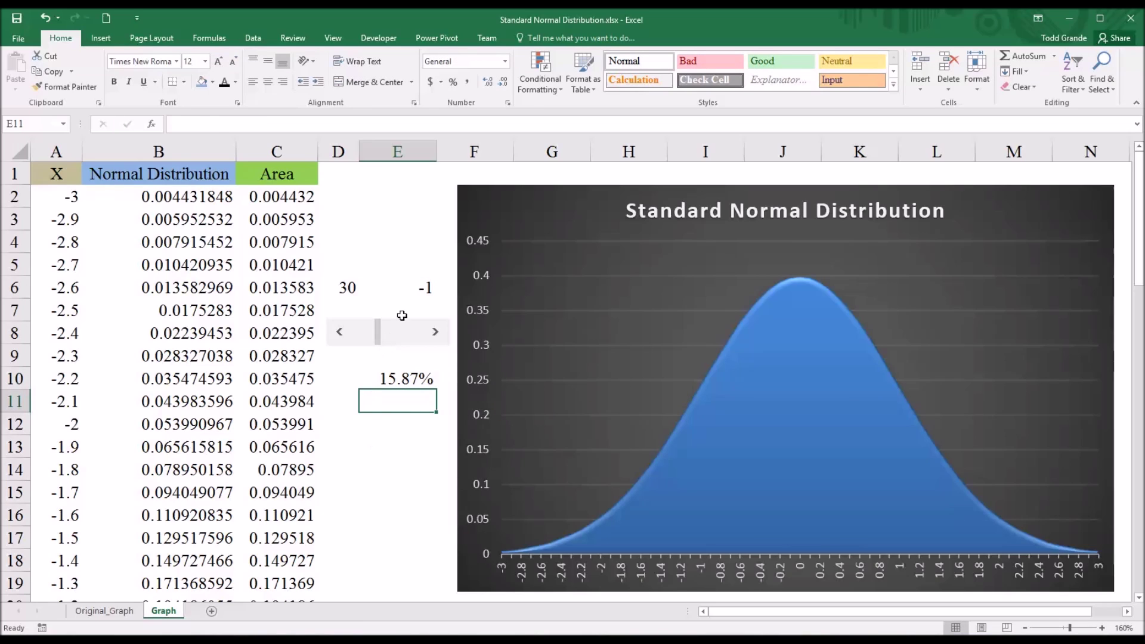
Fill cell E10 light green so its 15.87% result stands out
click(411, 291)
click(388, 377)
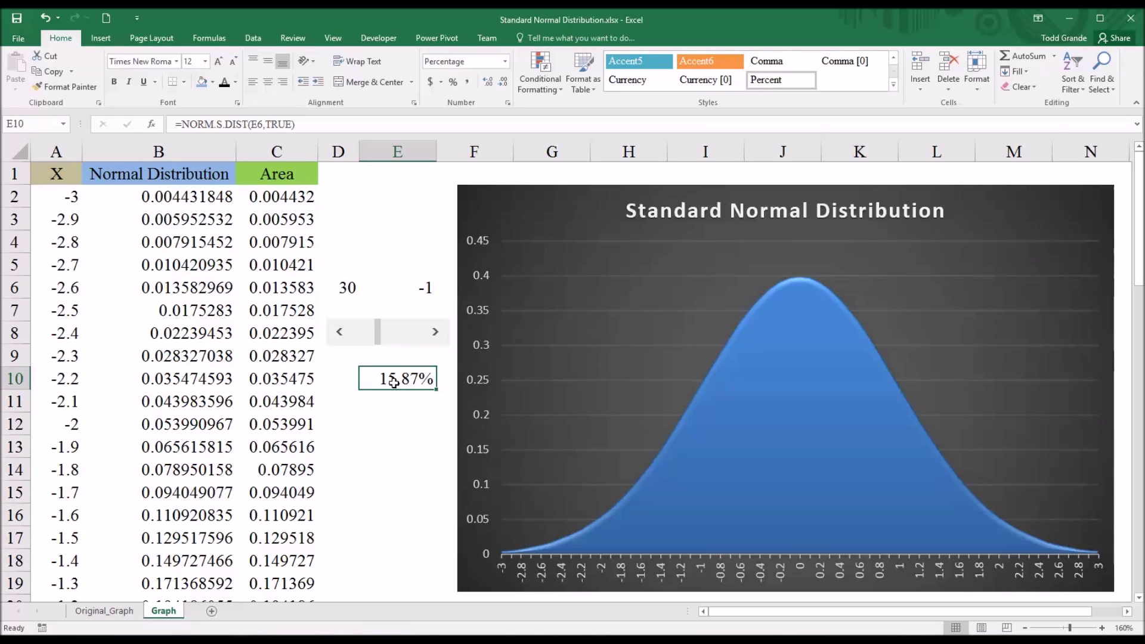
click(213, 83)
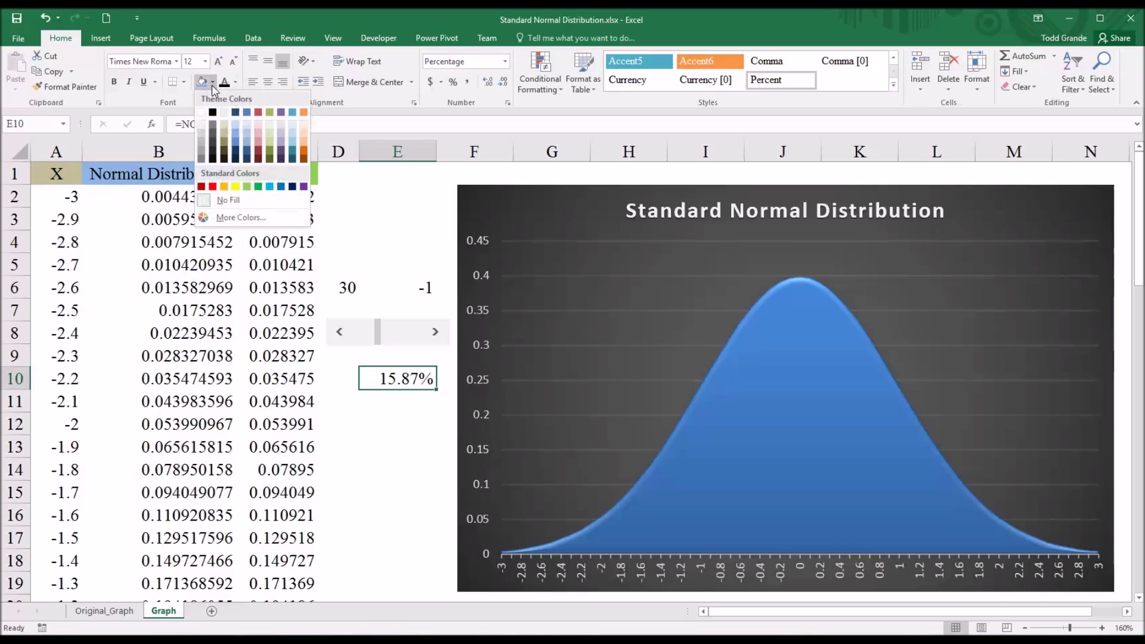
click(247, 187)
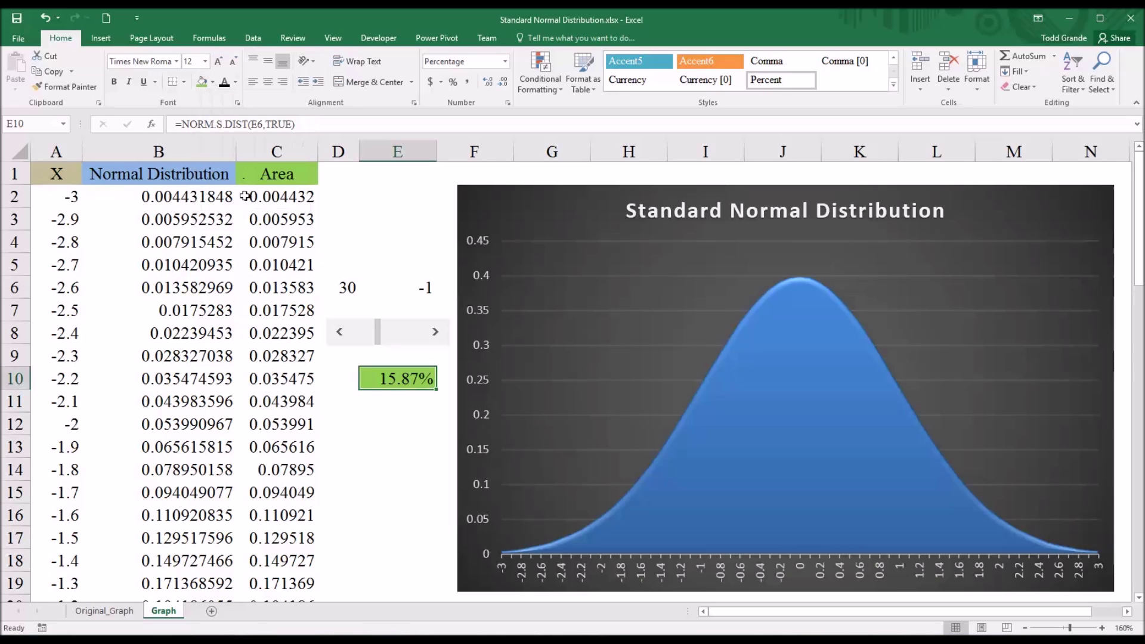
click(376, 399)
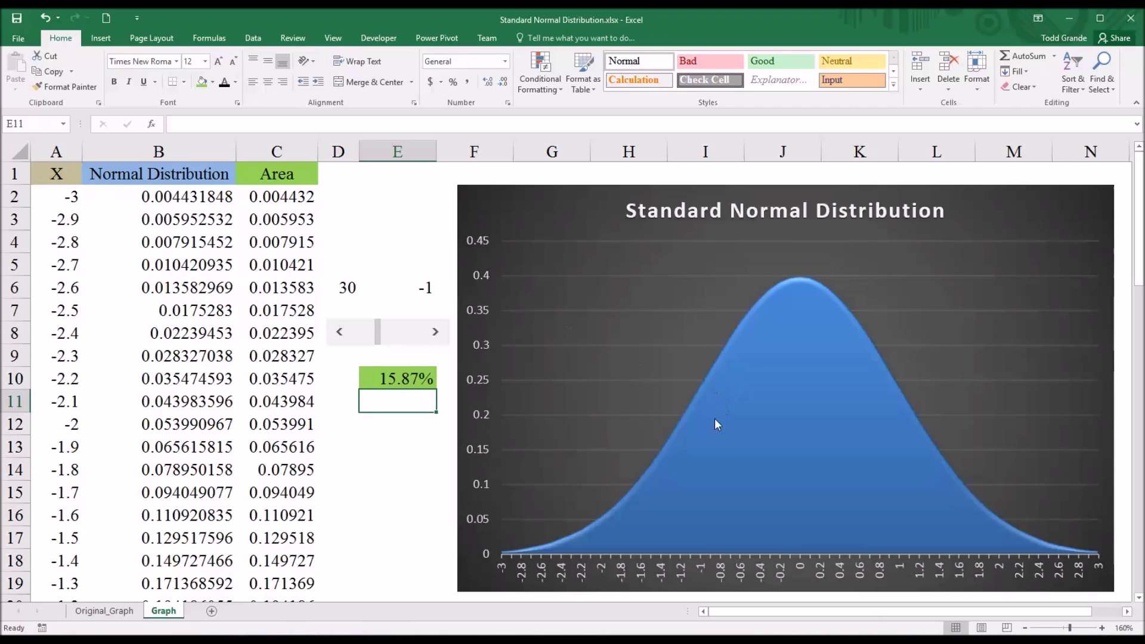
Via Select Data, add a series named from C1 with values Graph!$C$2:$C$62
click(681, 481)
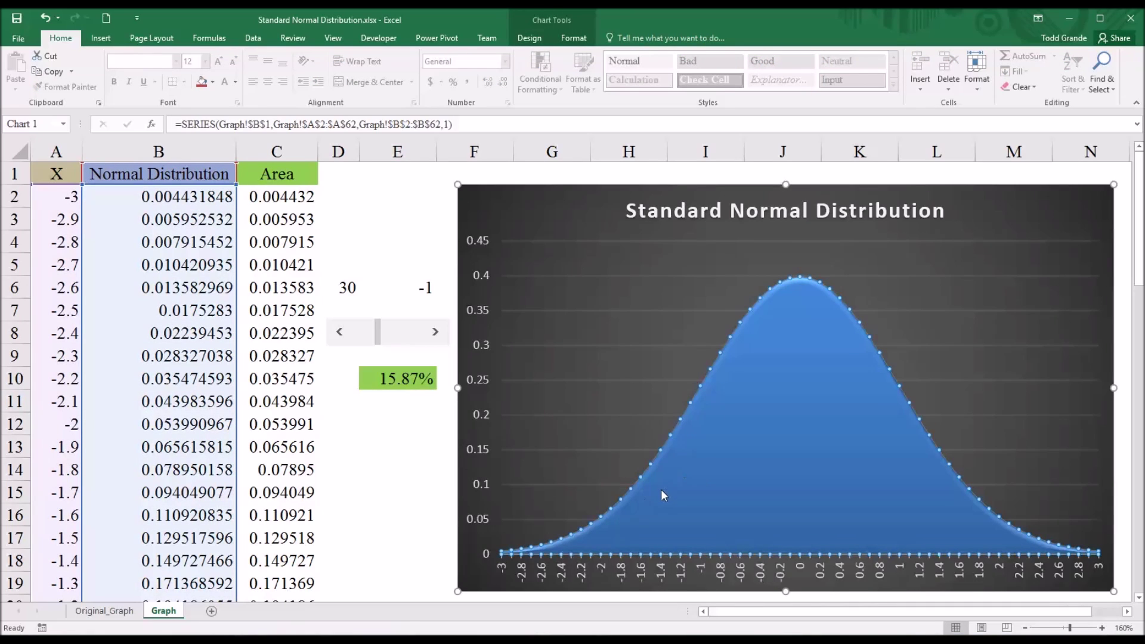
right_click(662, 490)
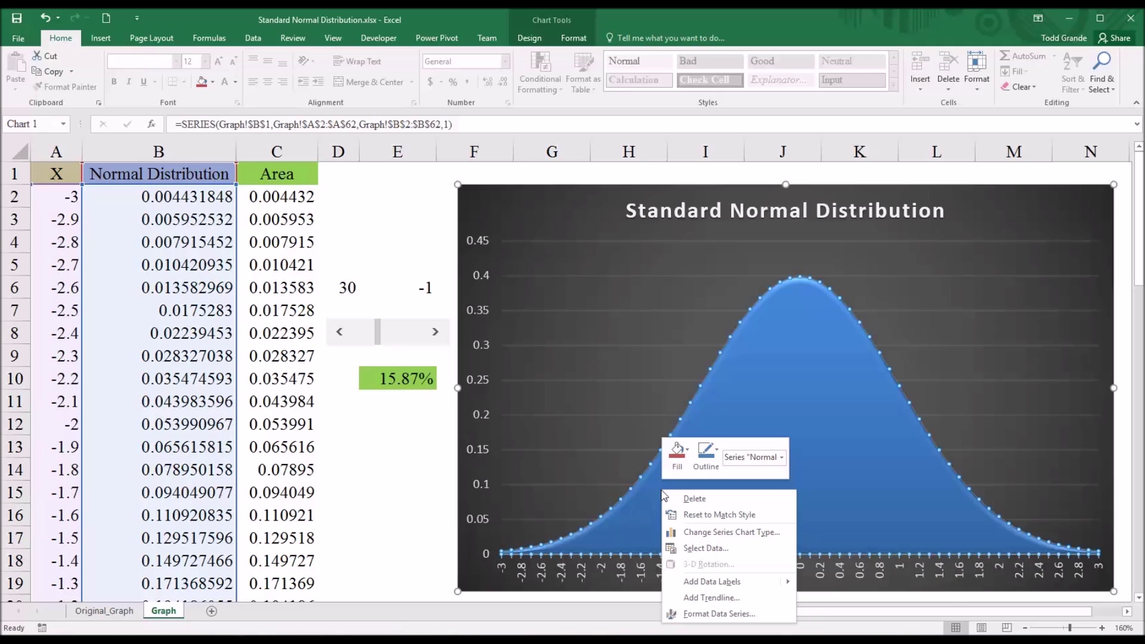
click(693, 550)
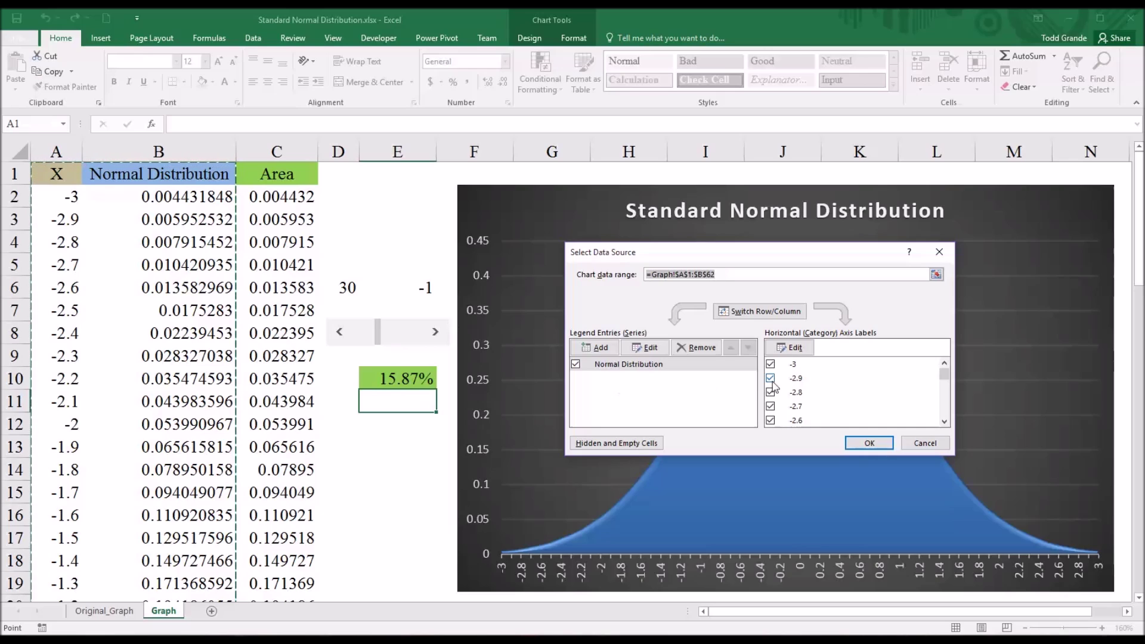
click(595, 348)
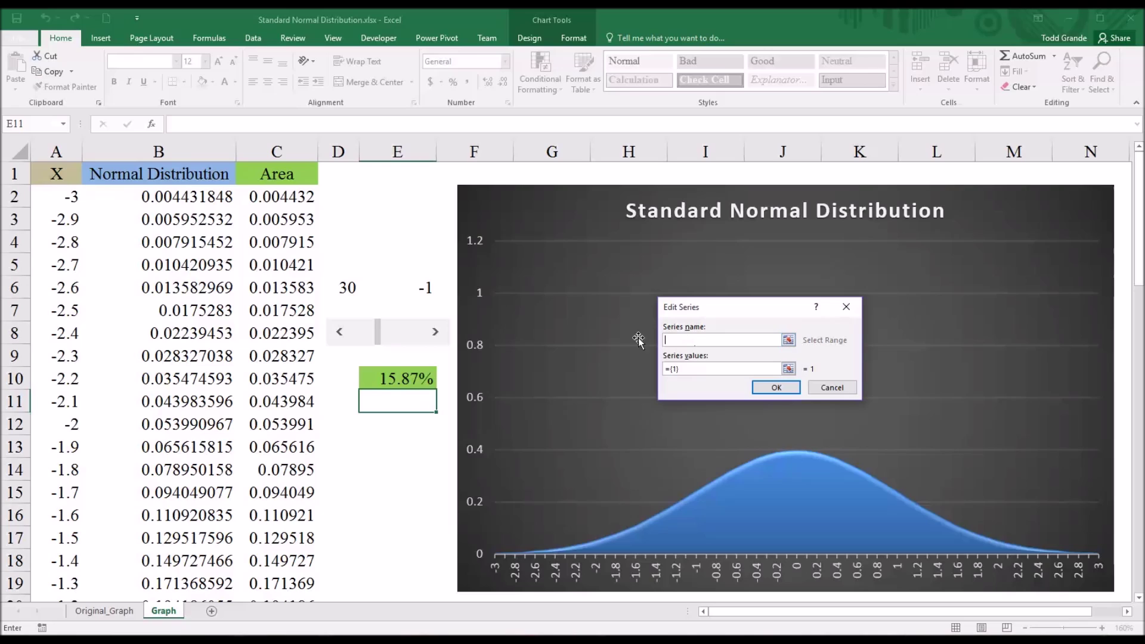
click(287, 174)
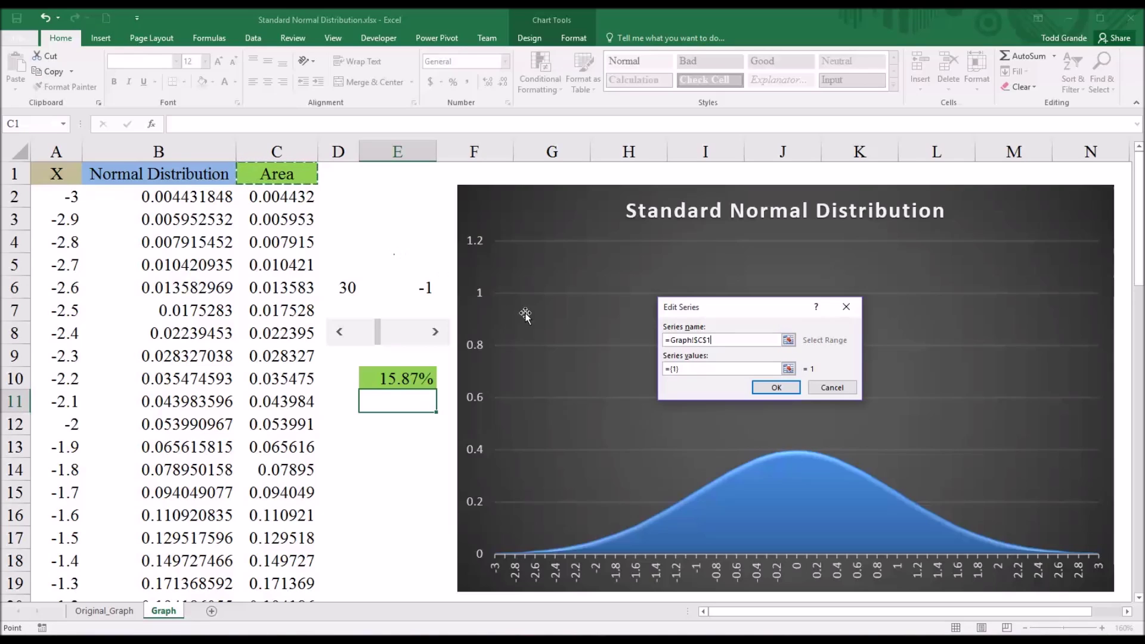
drag(687, 368, 667, 371)
key(BackSpace)
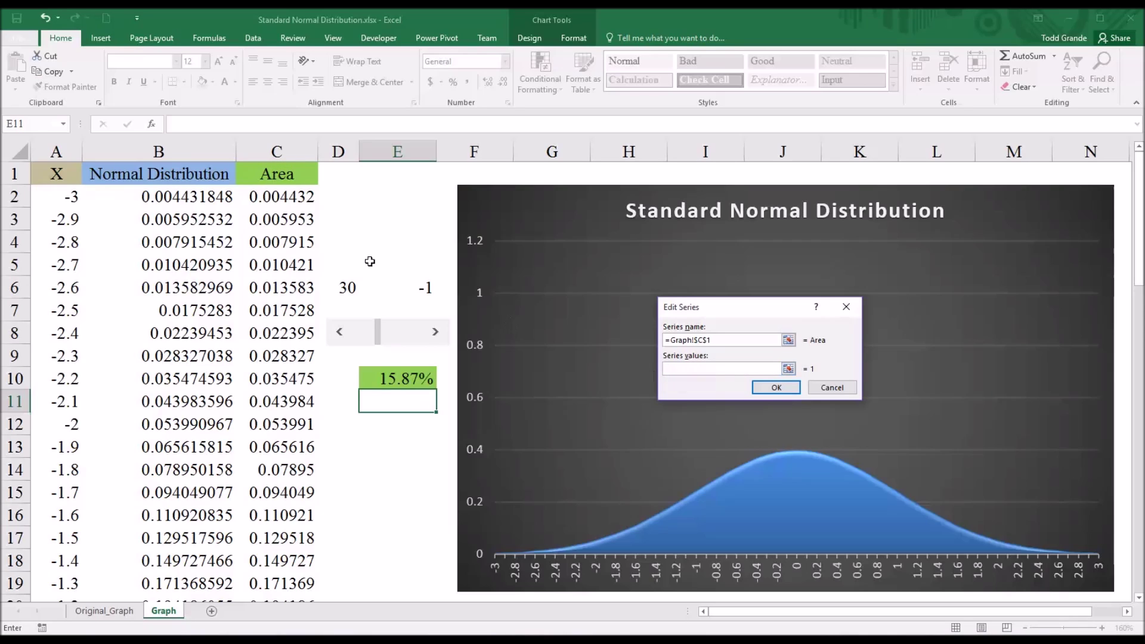
drag(275, 199, 270, 561)
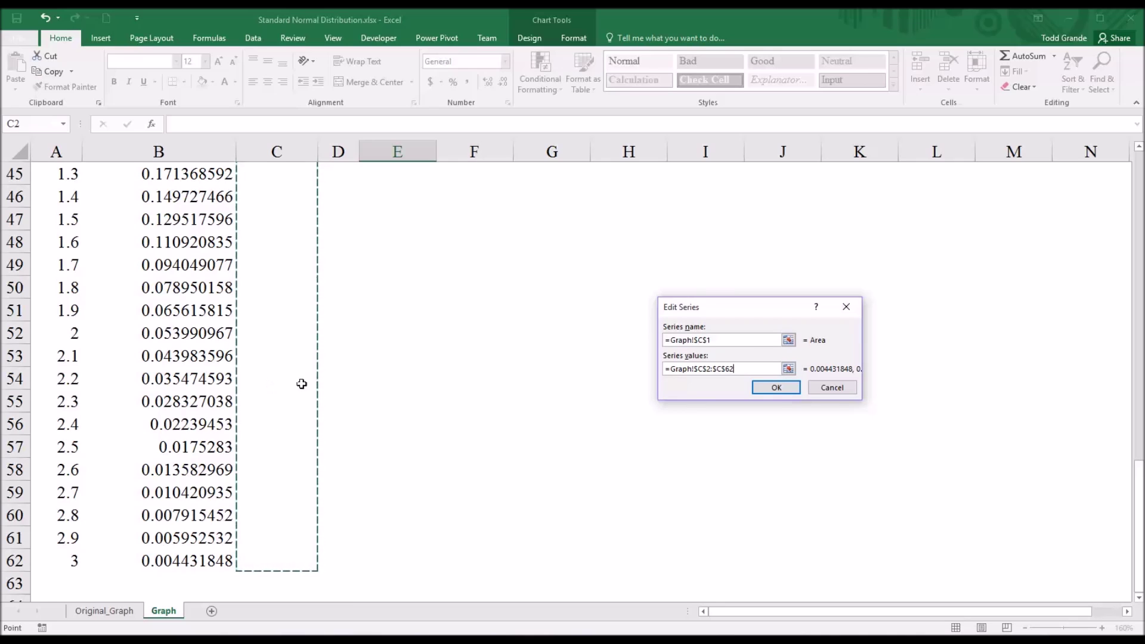
click(775, 394)
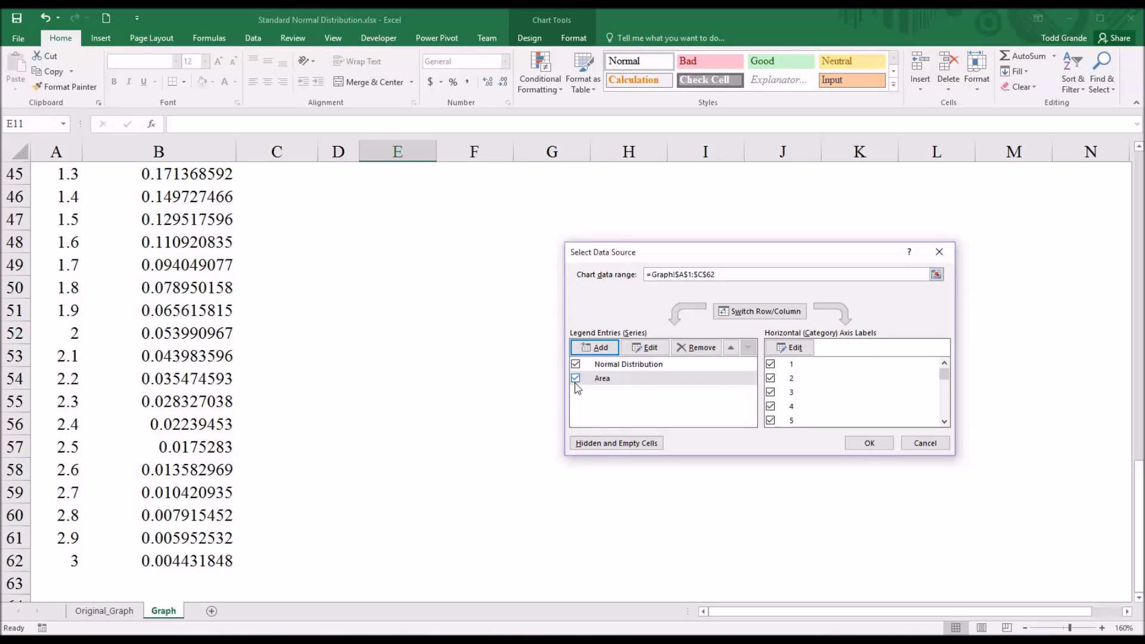
click(870, 444)
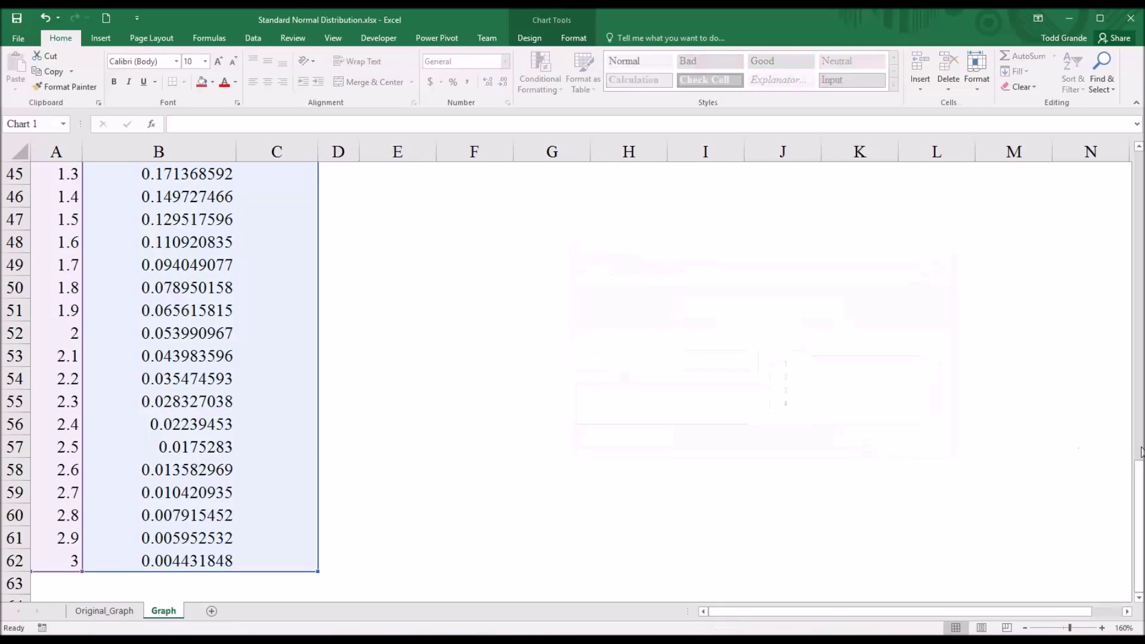
Raise the Z value step by step from -1 to -0.5
drag(1140, 468, 1124, 170)
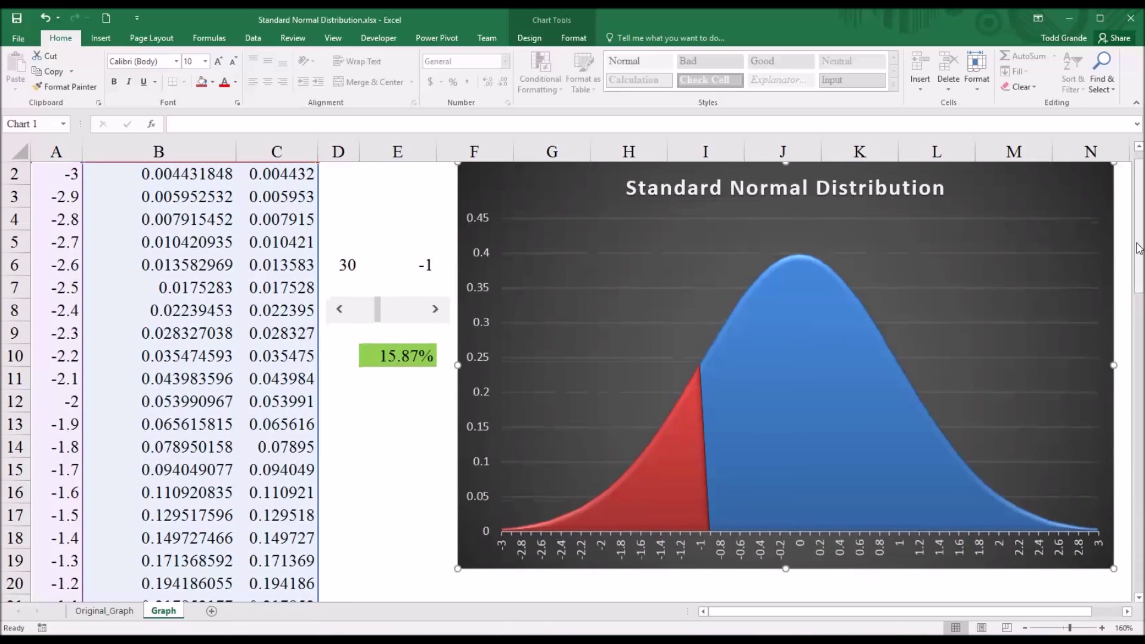
drag(1139, 248, 1139, 238)
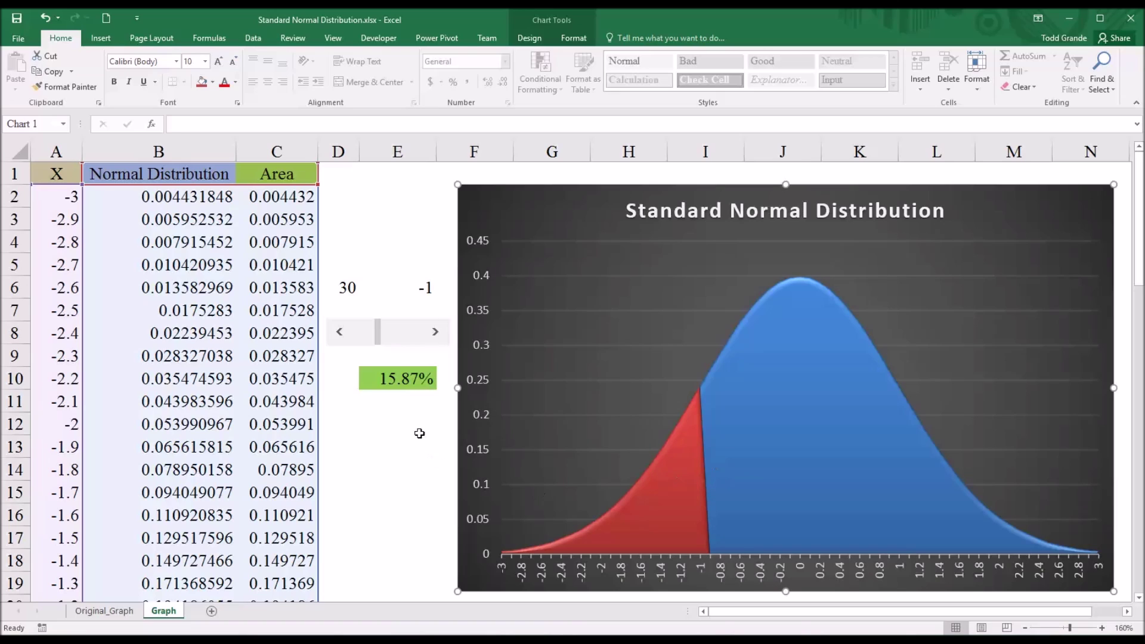
click(404, 411)
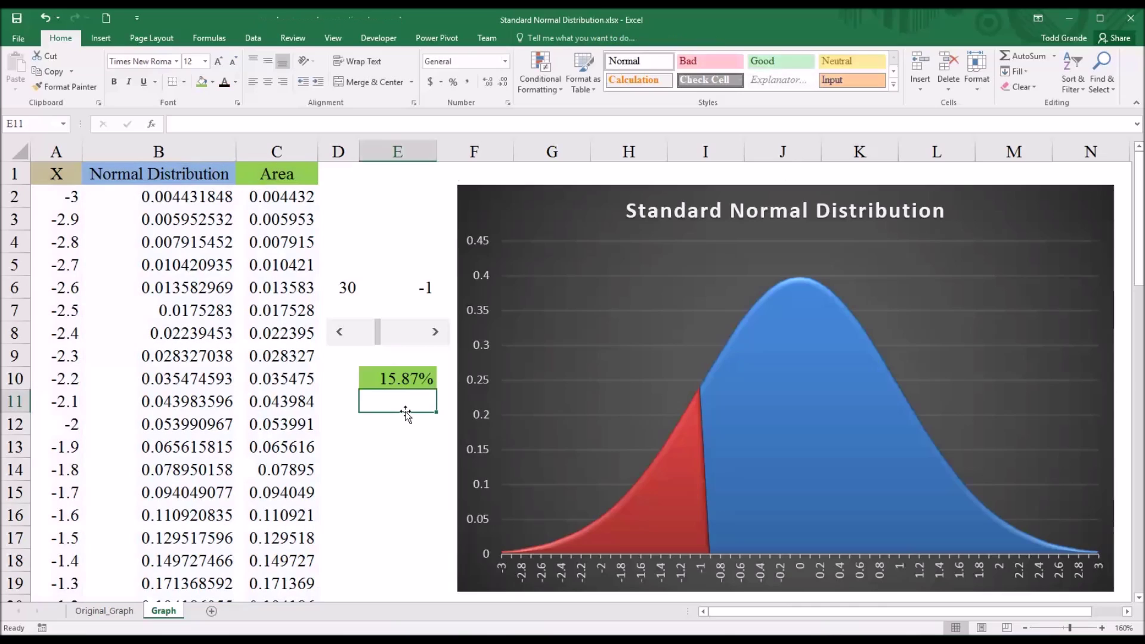
click(437, 336)
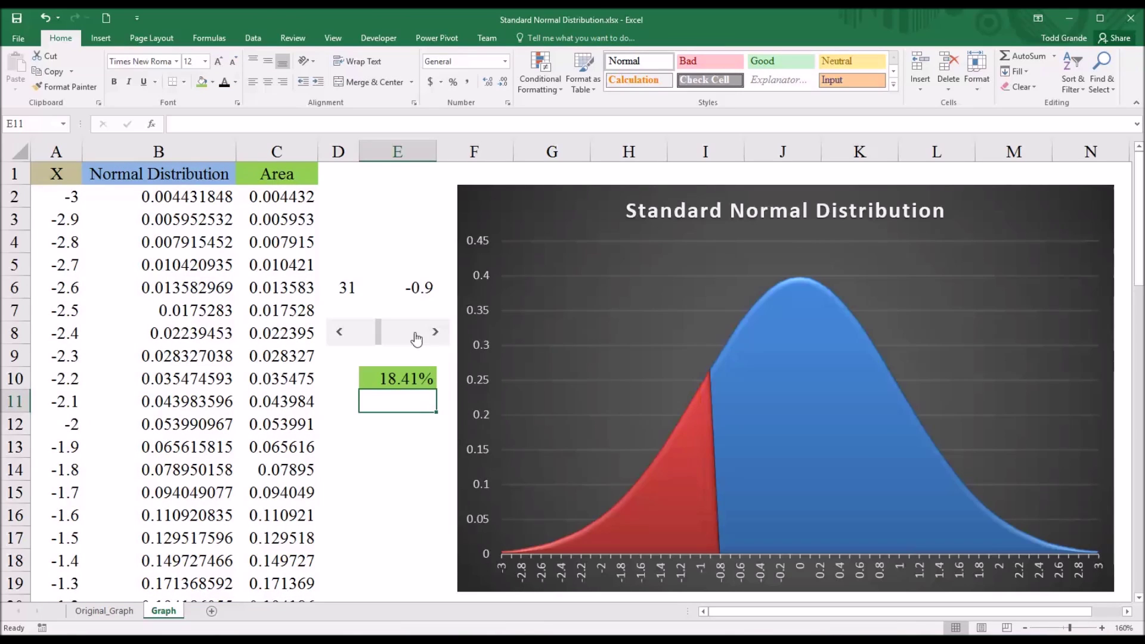
click(436, 337)
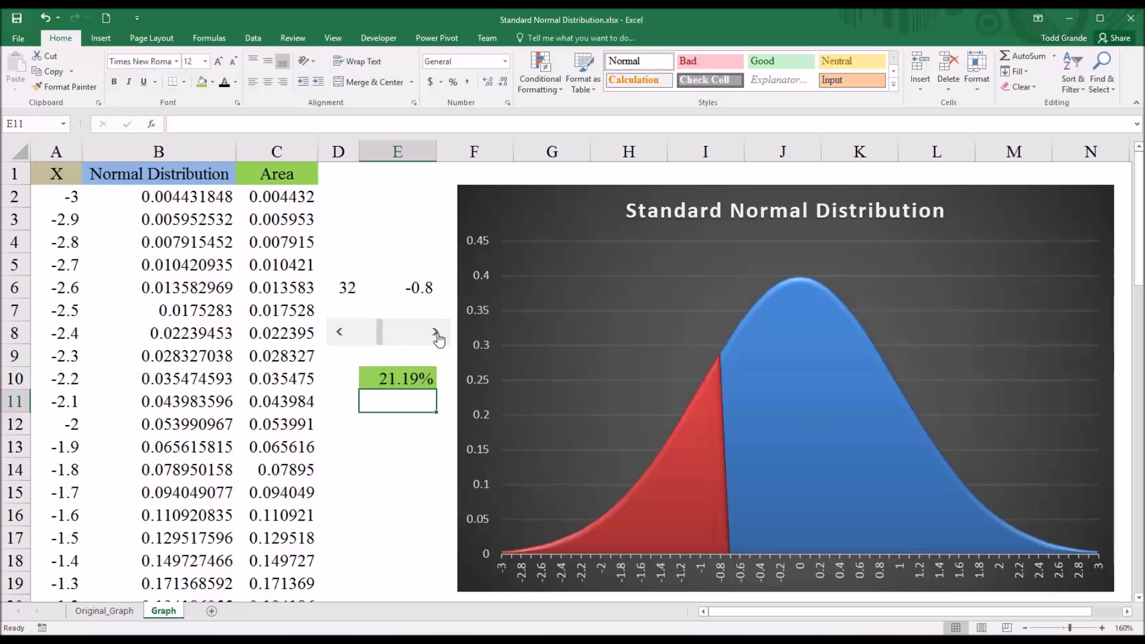
click(436, 336)
click(436, 337)
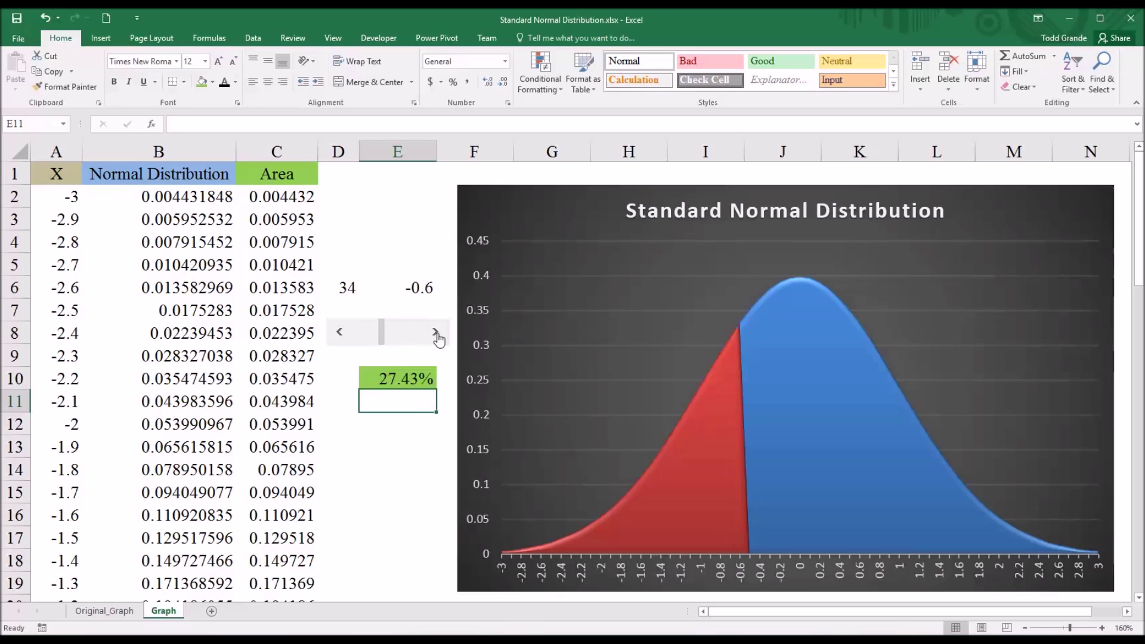
click(438, 338)
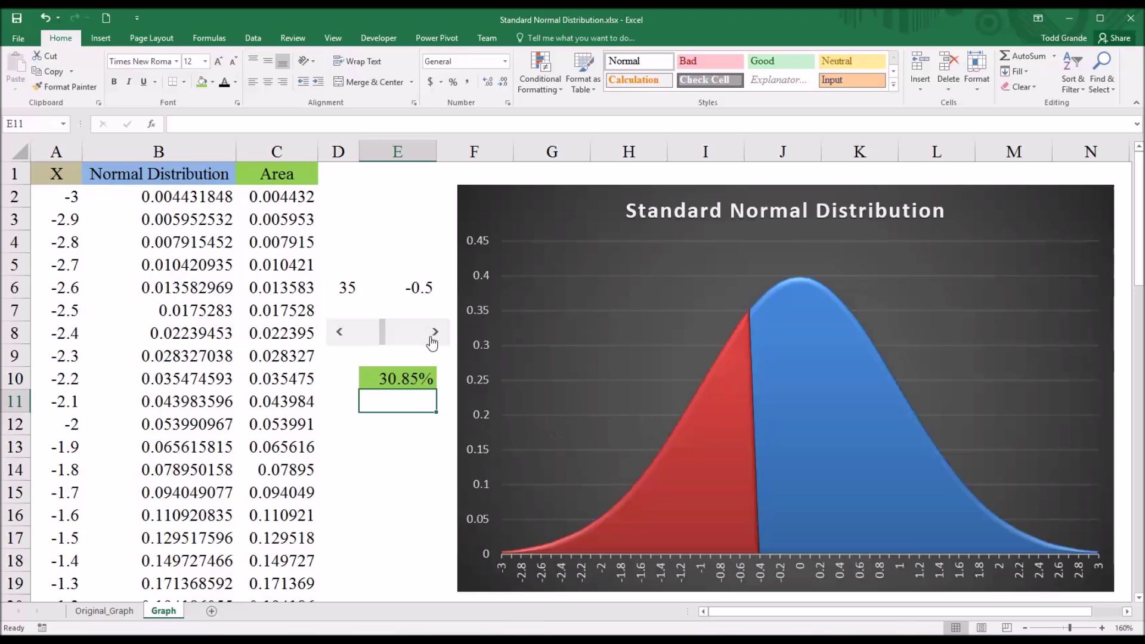
Check the E10 percentage formula, then keep raising Z to 0 so it reads 50.00%
click(392, 383)
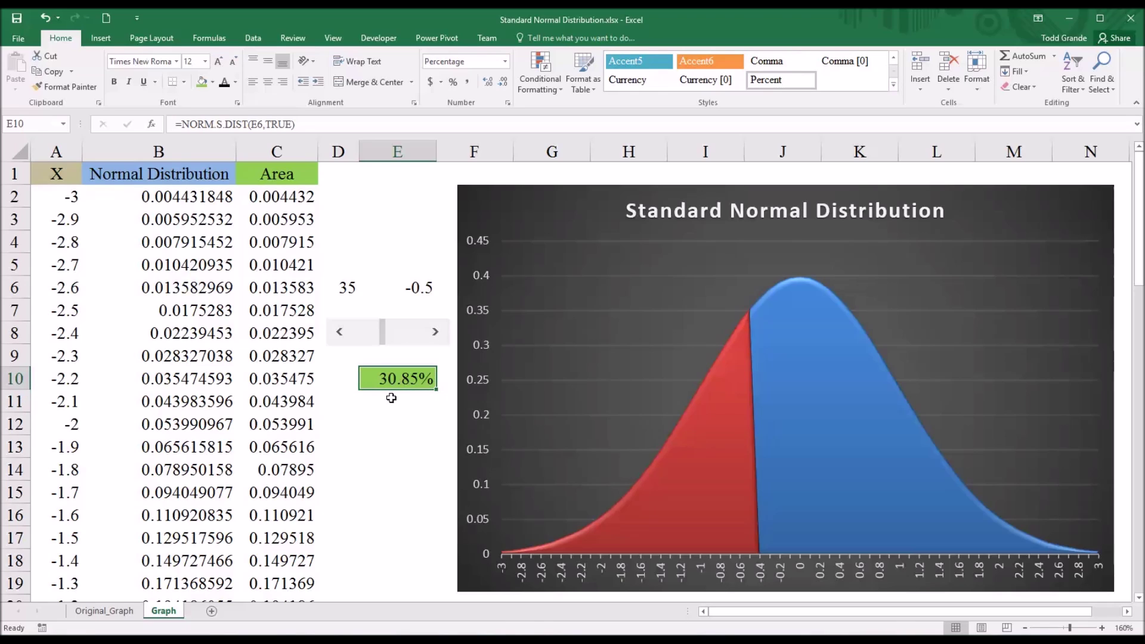
click(390, 399)
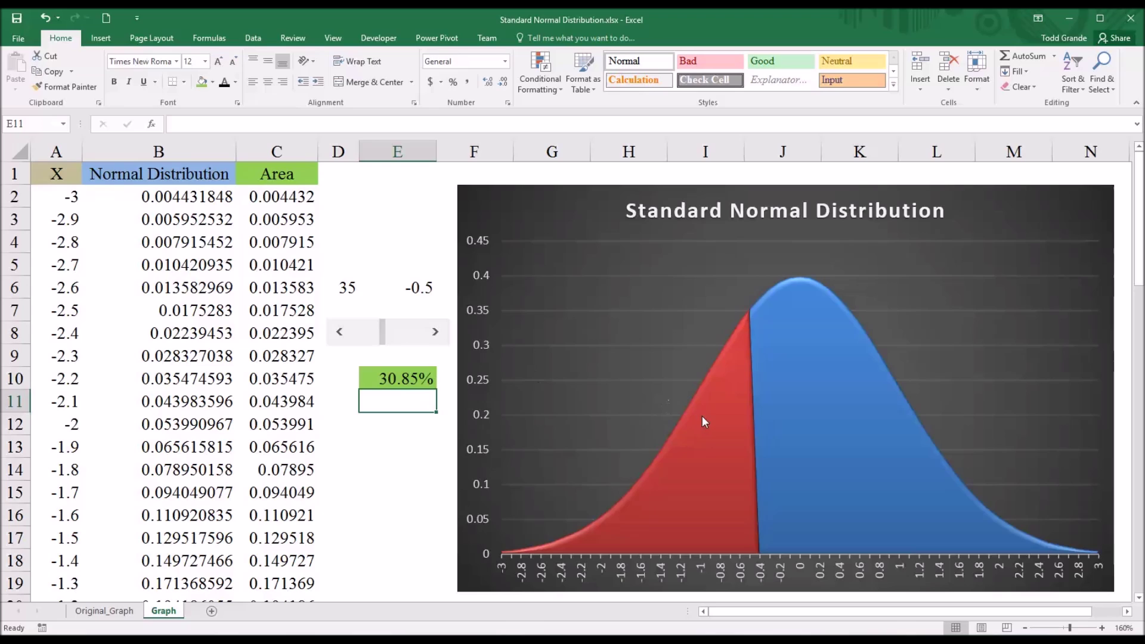
click(437, 333)
click(436, 333)
click(436, 333)
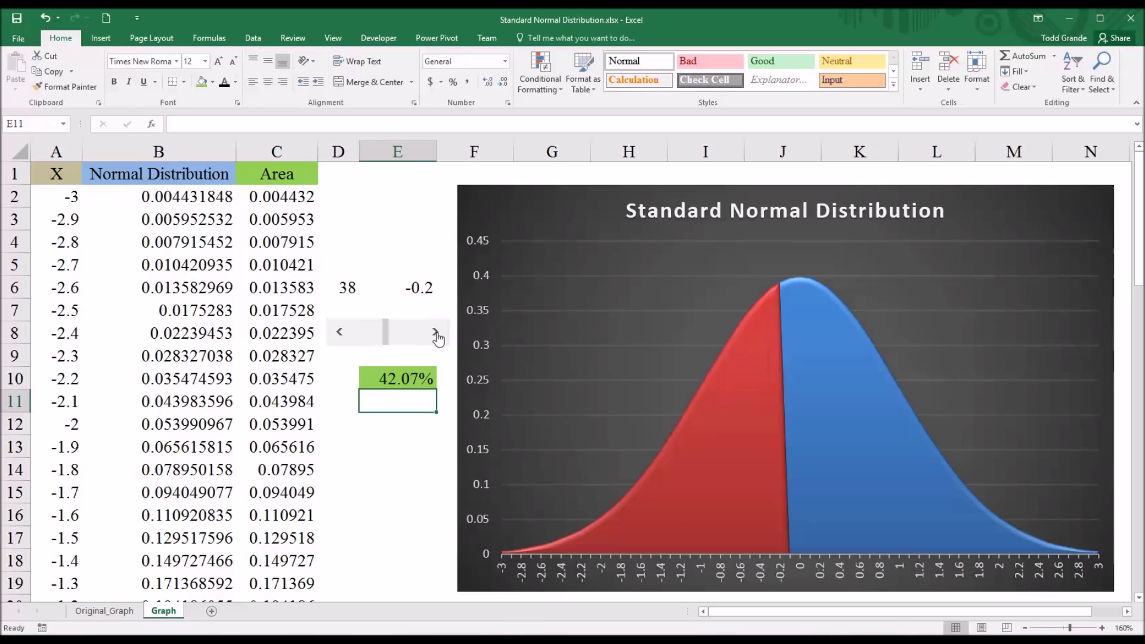
click(436, 333)
click(436, 333)
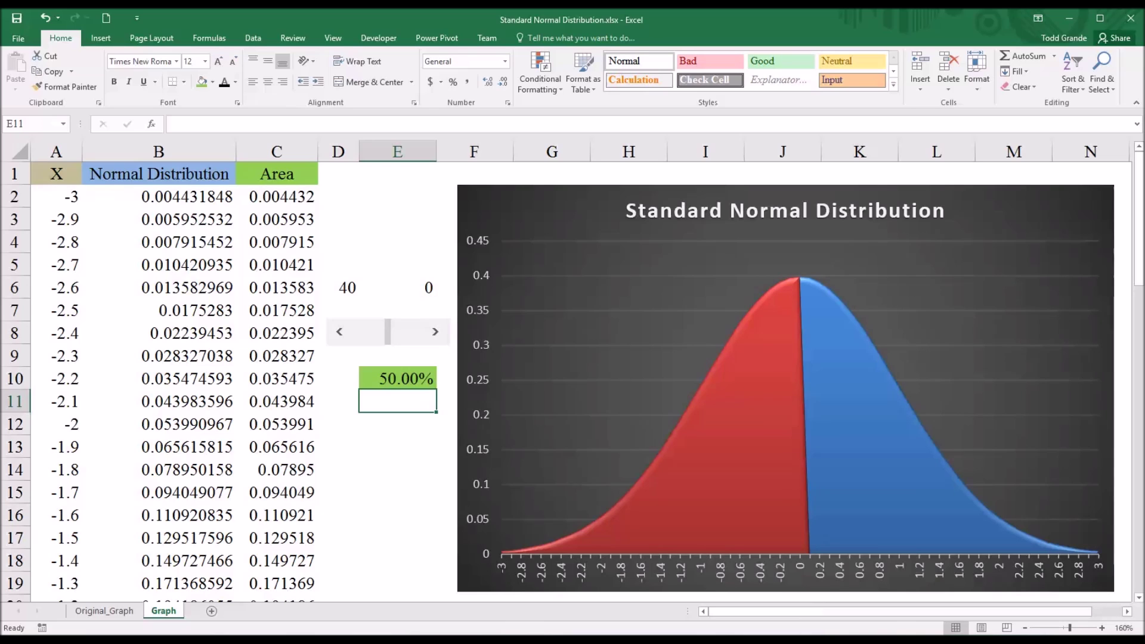
In Format Data Series, give the Area series a solid light green fill
click(721, 431)
right_click(723, 438)
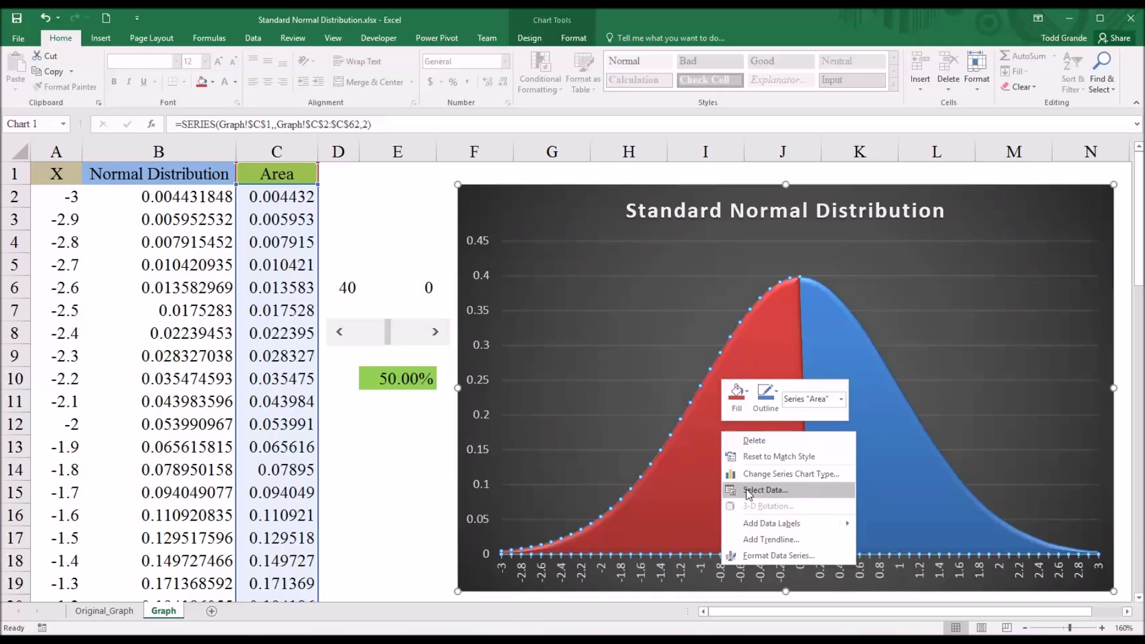
click(761, 556)
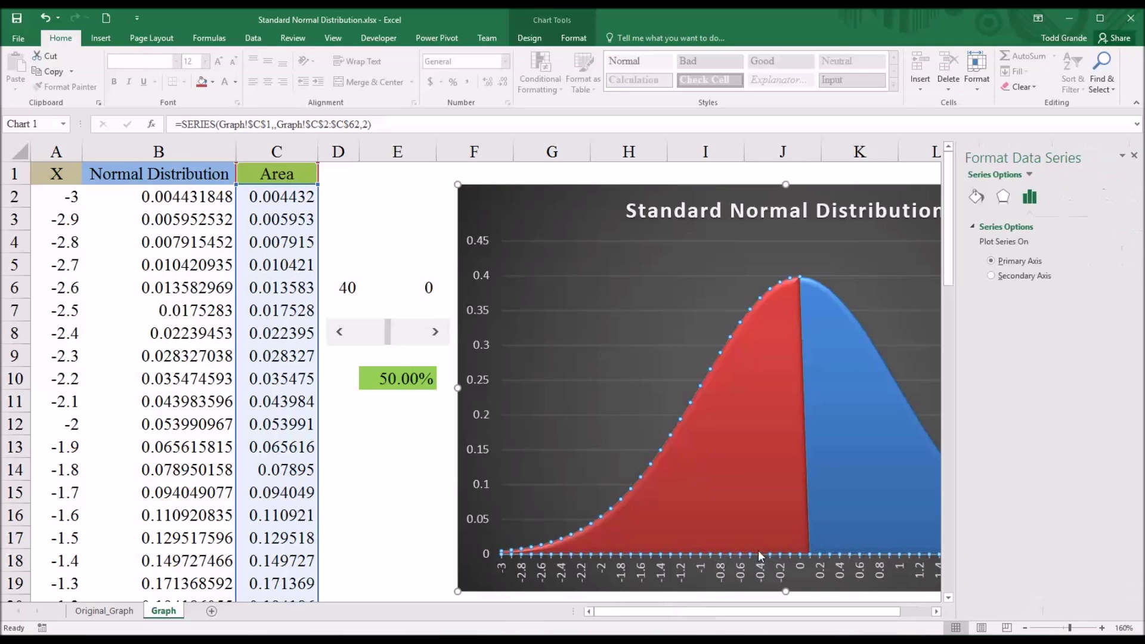
click(1004, 199)
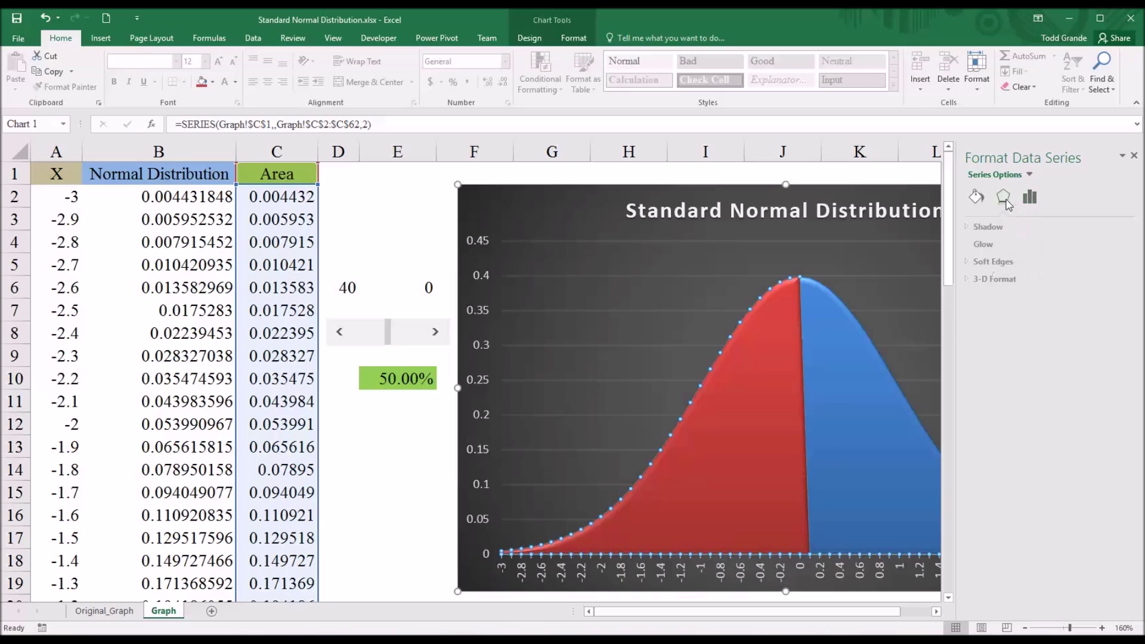
click(977, 198)
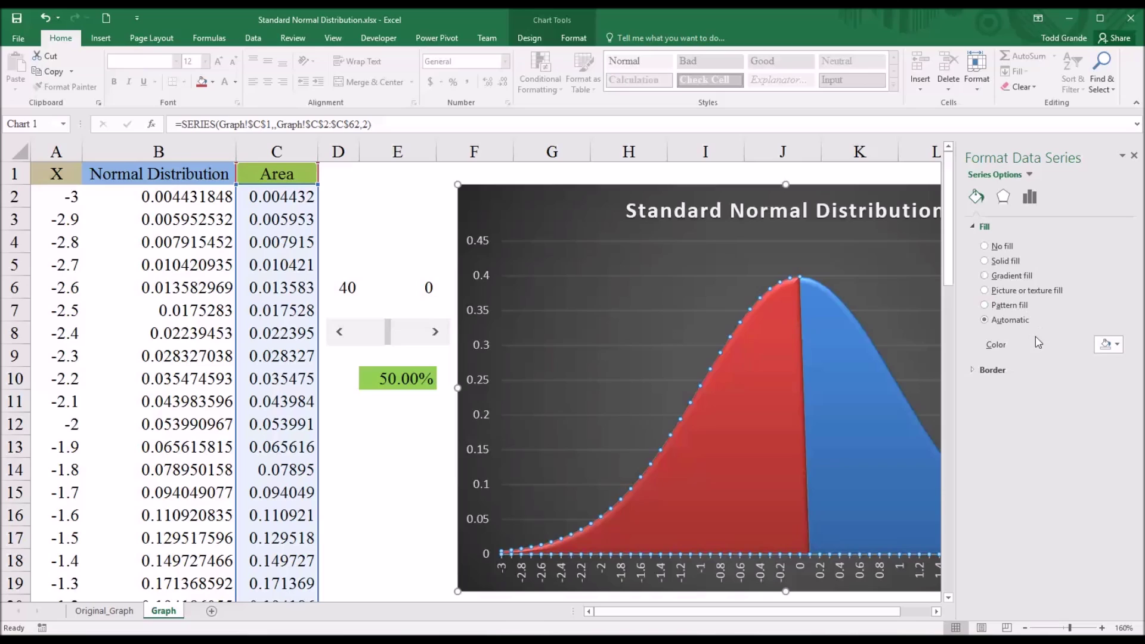
click(987, 262)
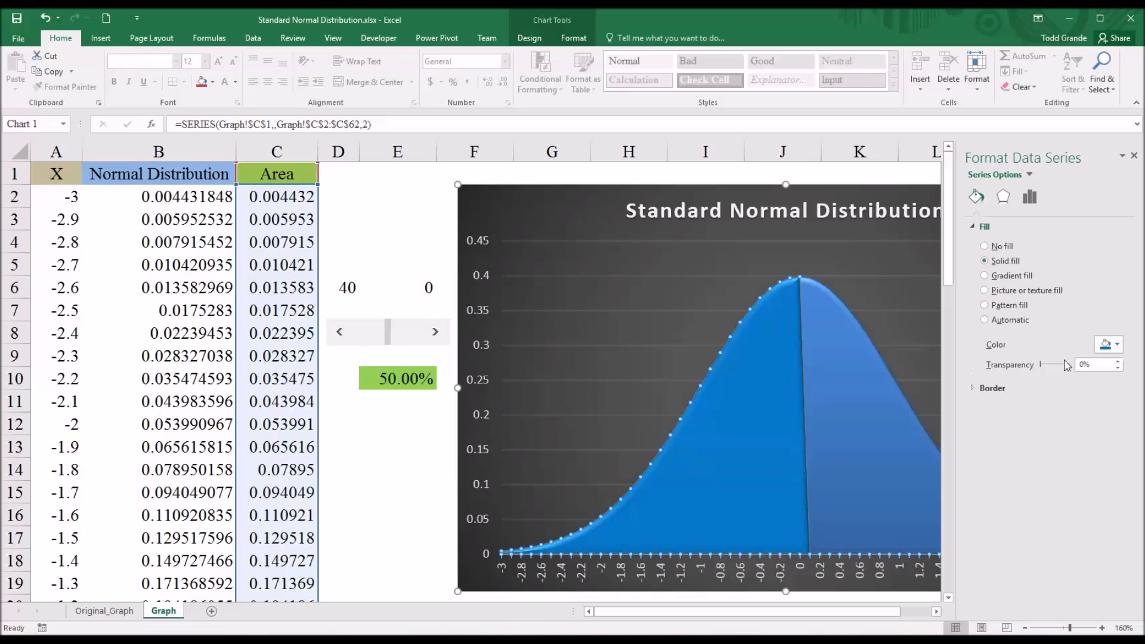
click(1117, 346)
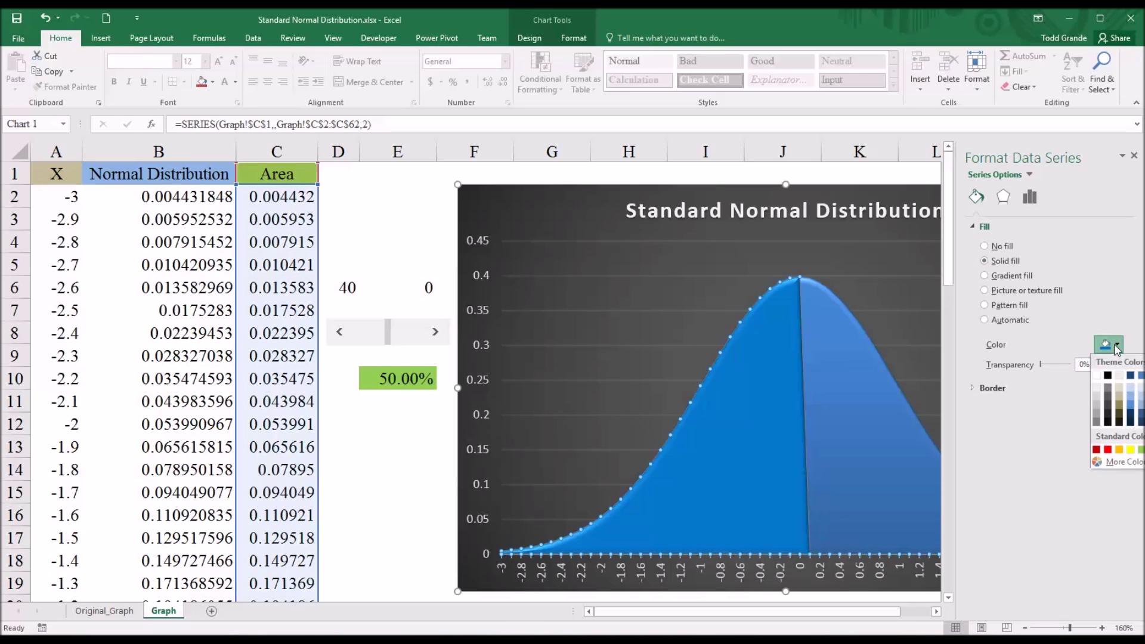
click(1140, 451)
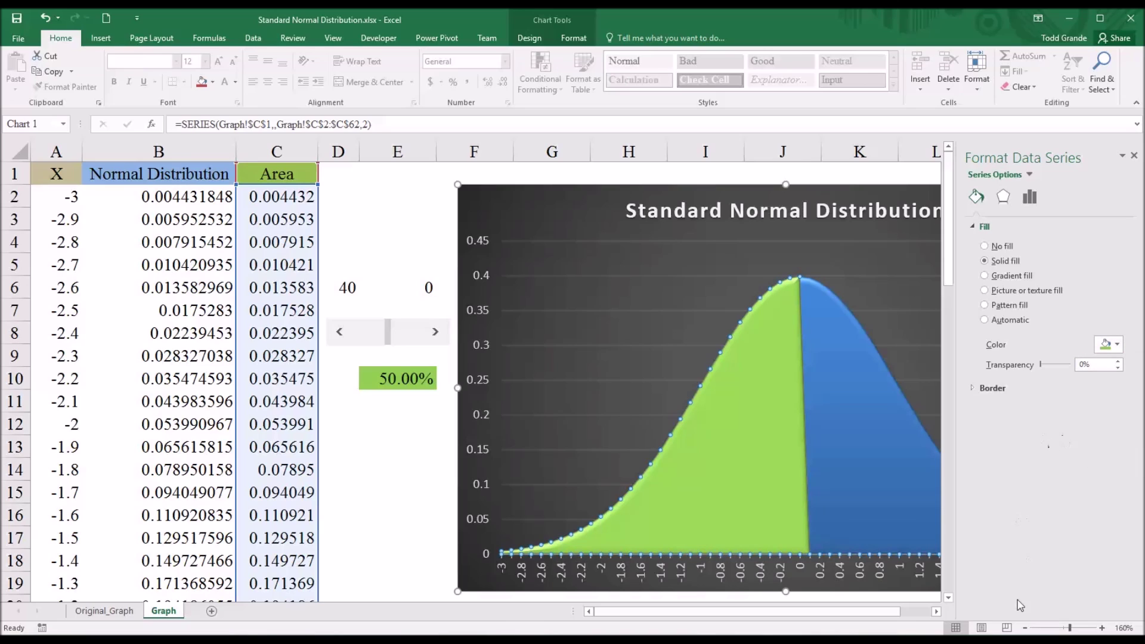
click(1134, 156)
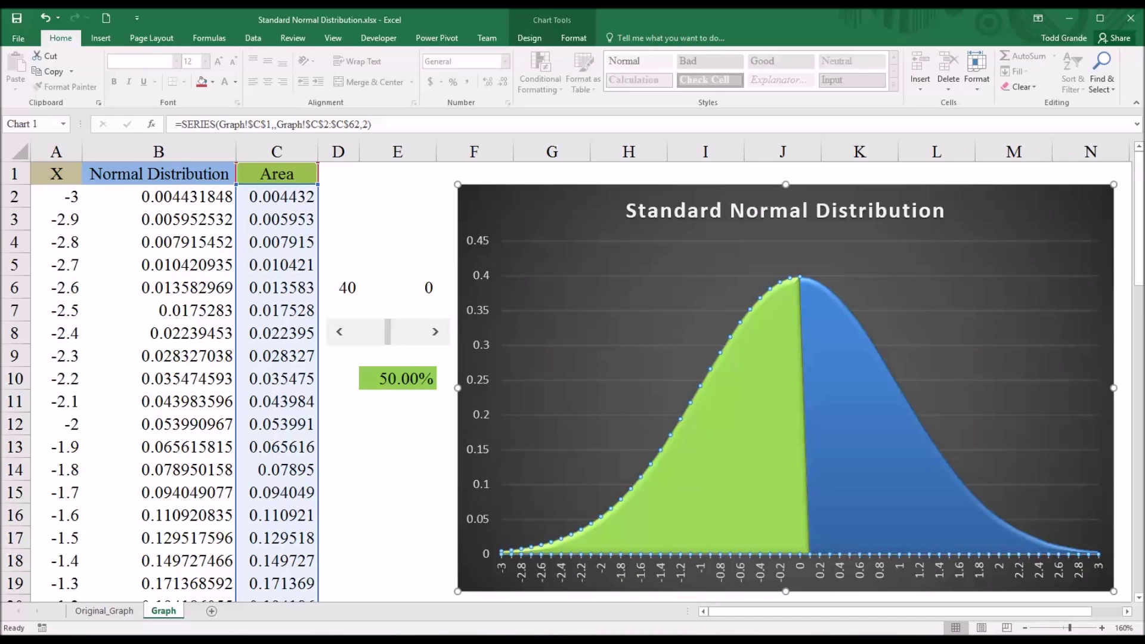
Reapply light green to the Area series from the mini-toolbar Fill palette
right_click(704, 472)
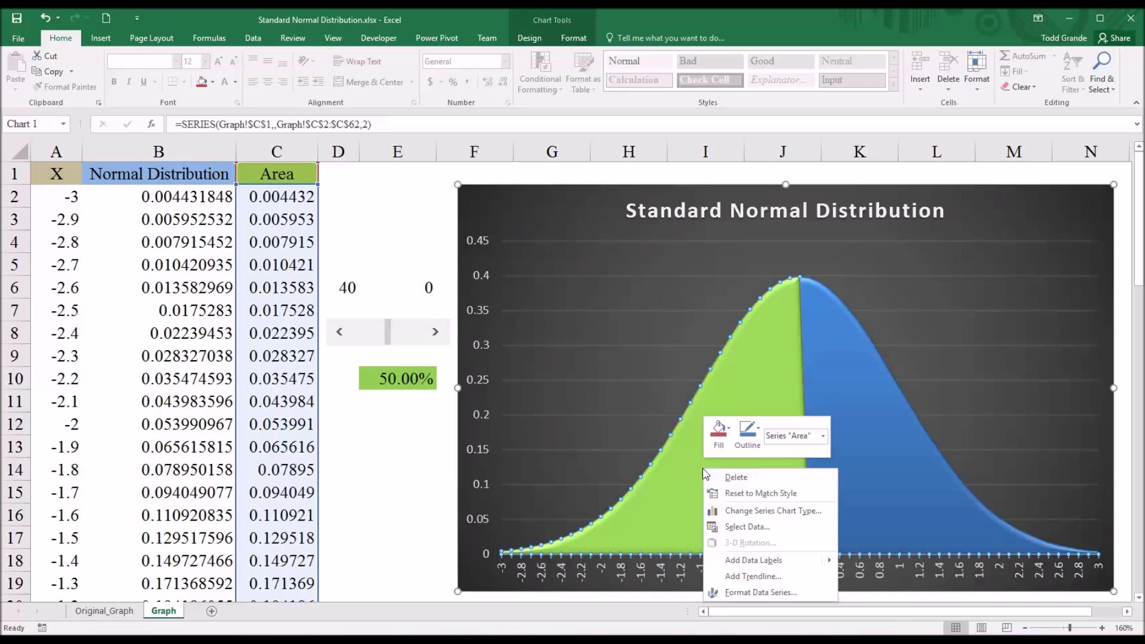
click(729, 432)
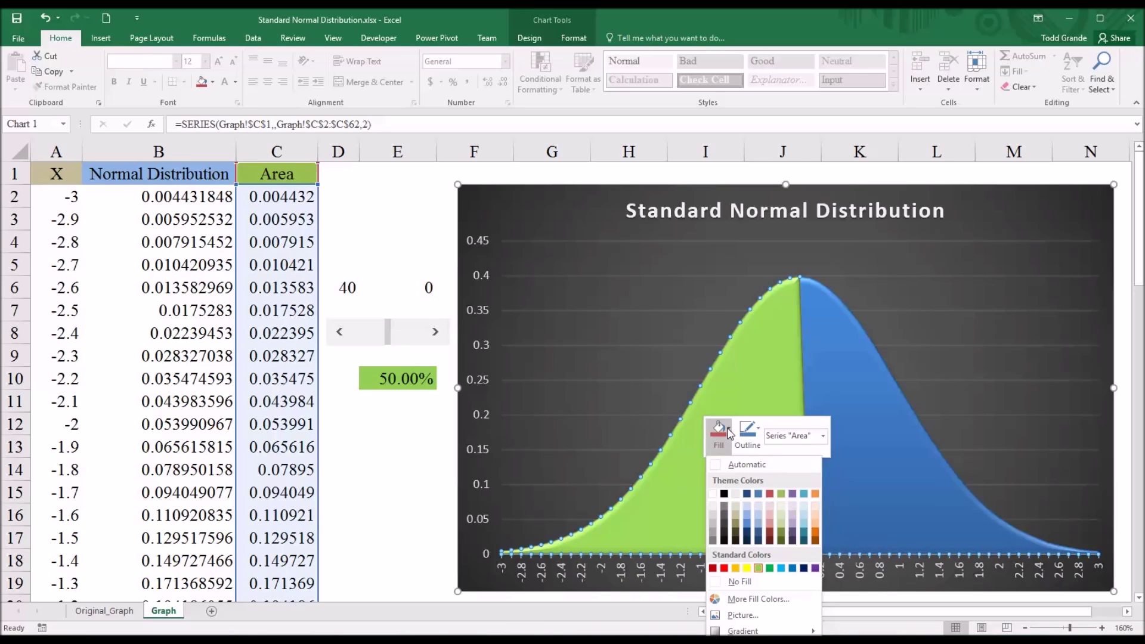
click(758, 568)
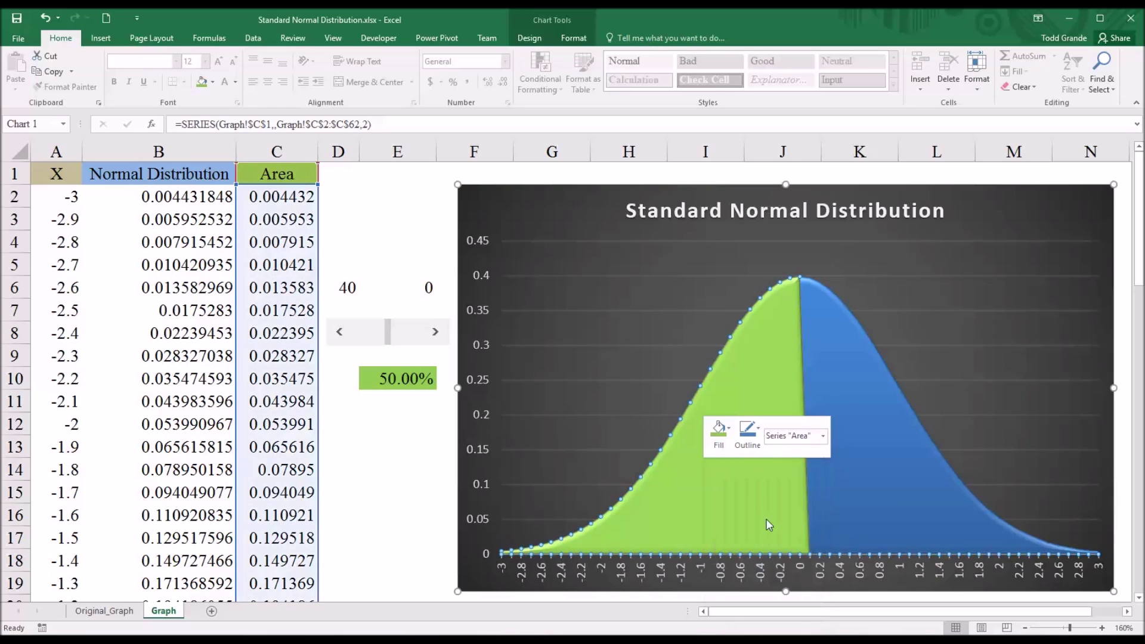
click(951, 420)
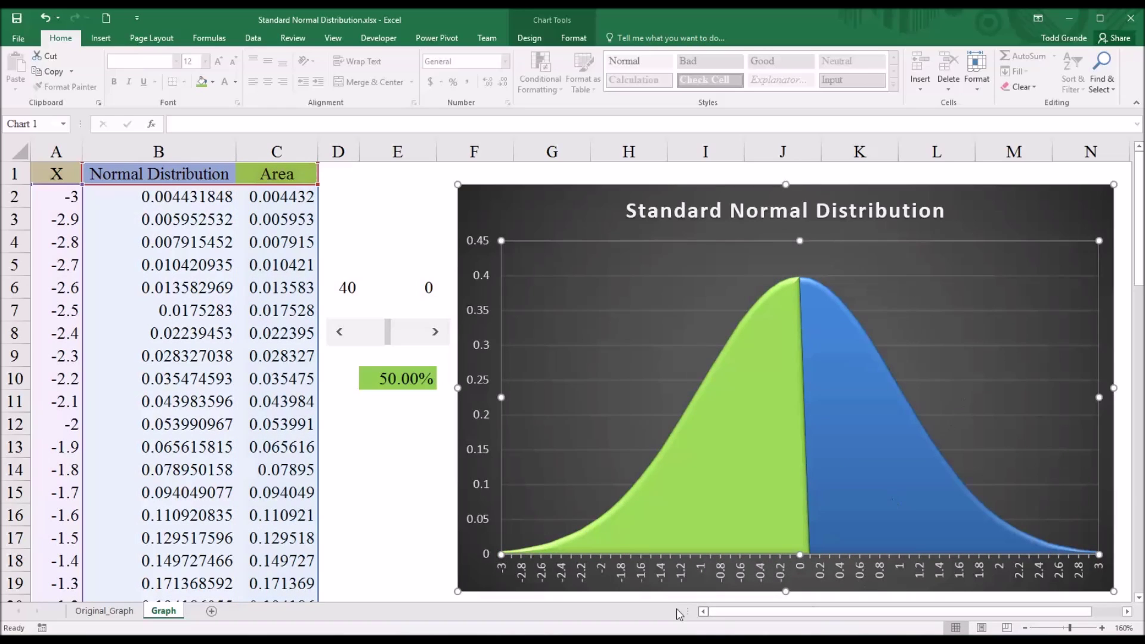
click(369, 422)
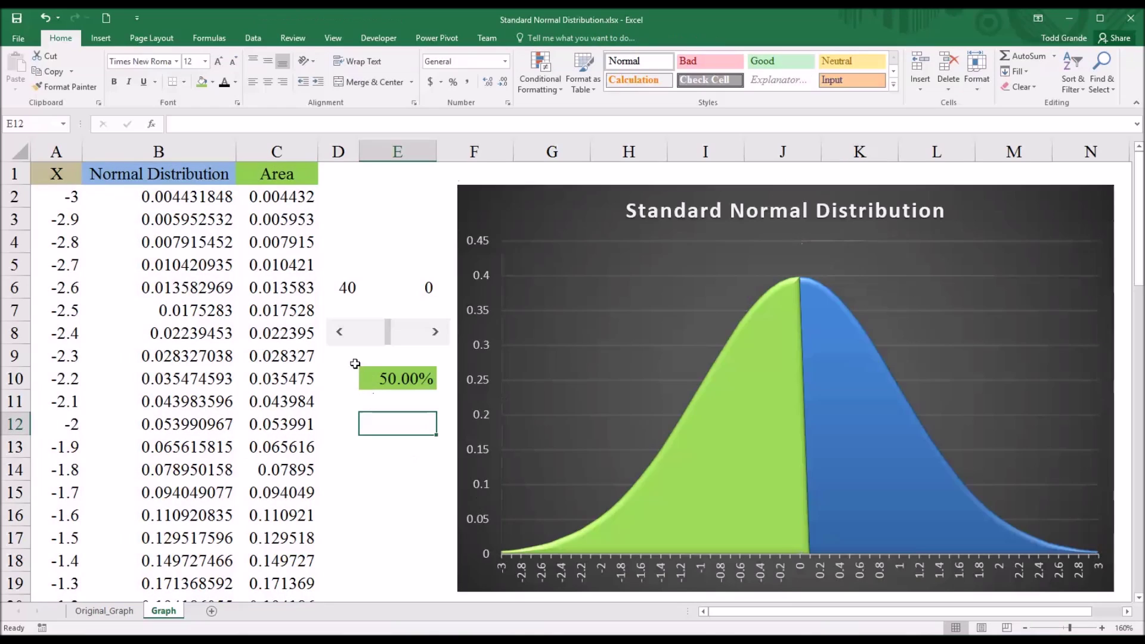
click(339, 332)
click(339, 337)
click(339, 336)
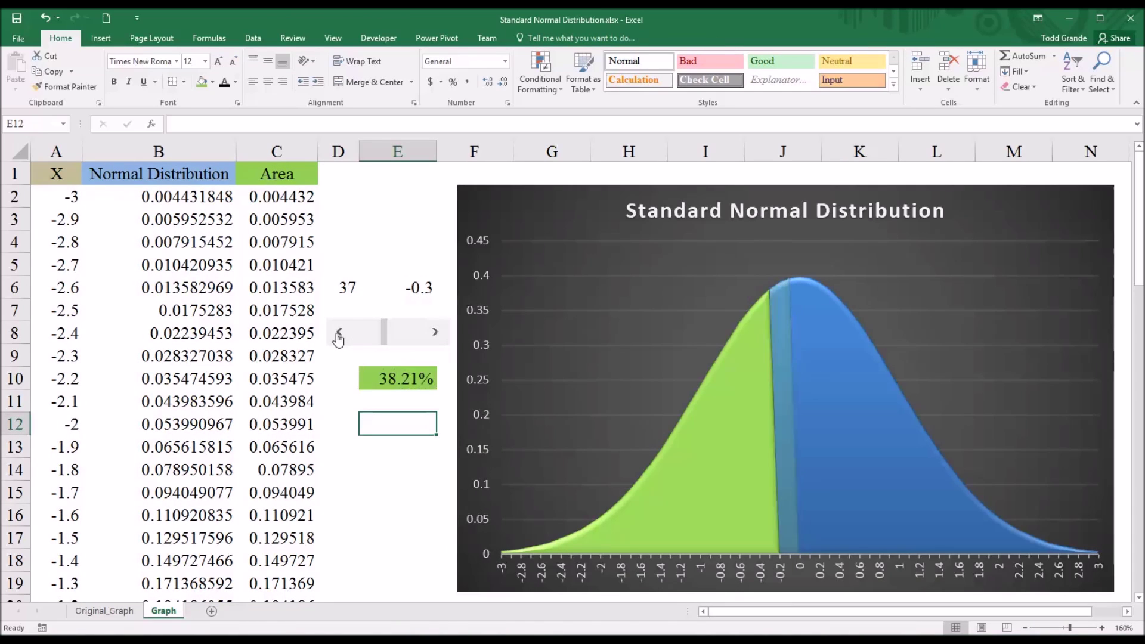
click(338, 336)
click(338, 332)
click(338, 333)
click(338, 332)
click(338, 333)
click(337, 338)
click(375, 381)
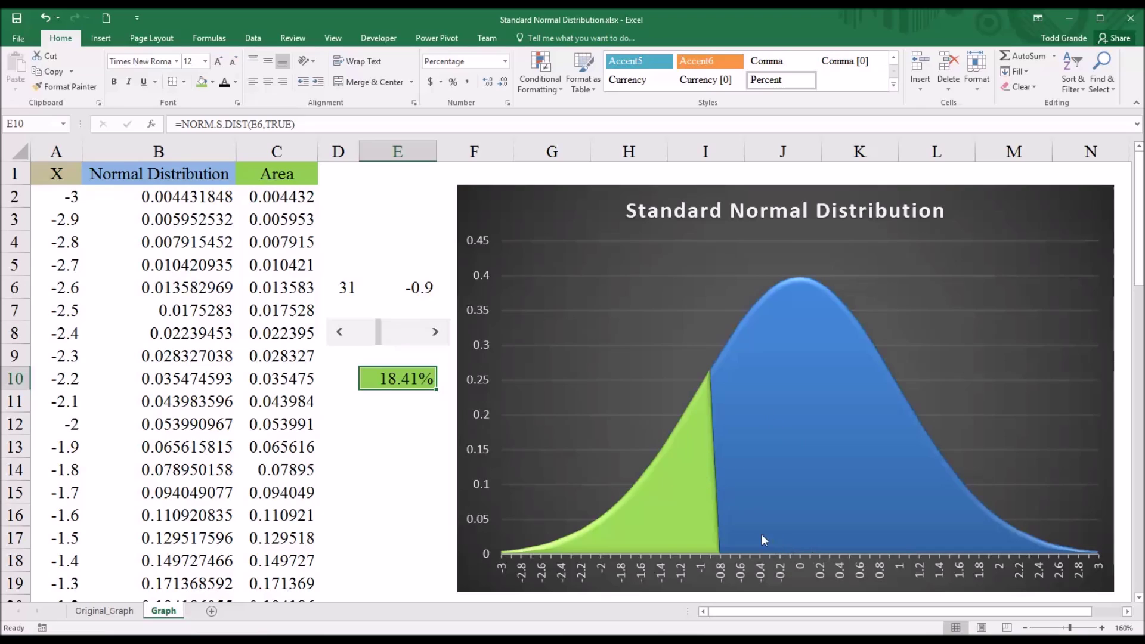
click(343, 338)
click(344, 338)
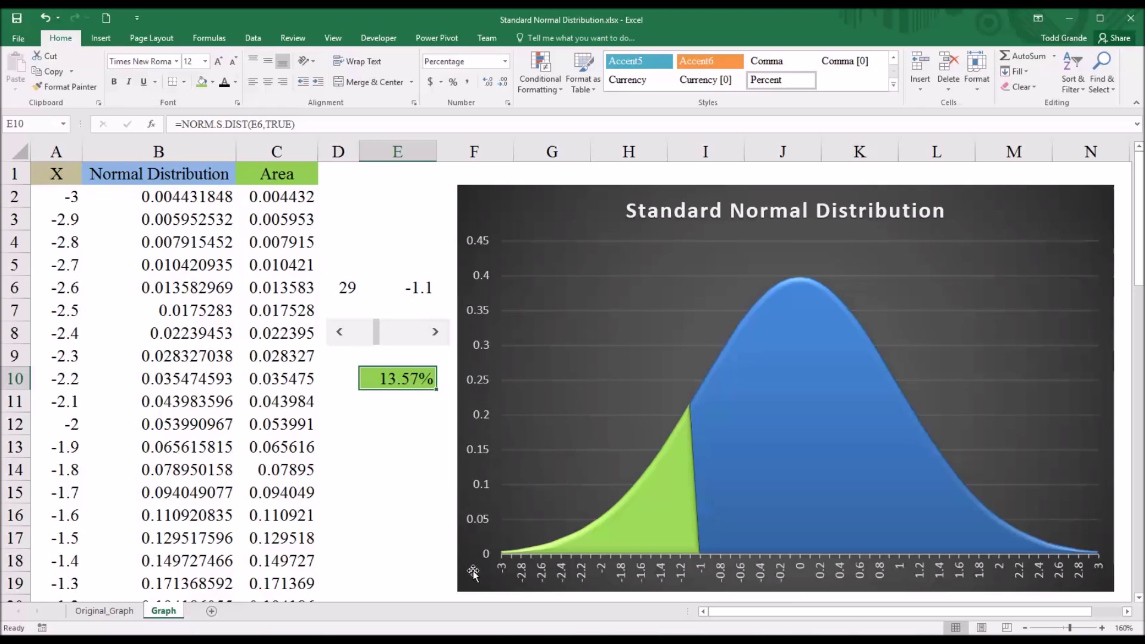
click(339, 338)
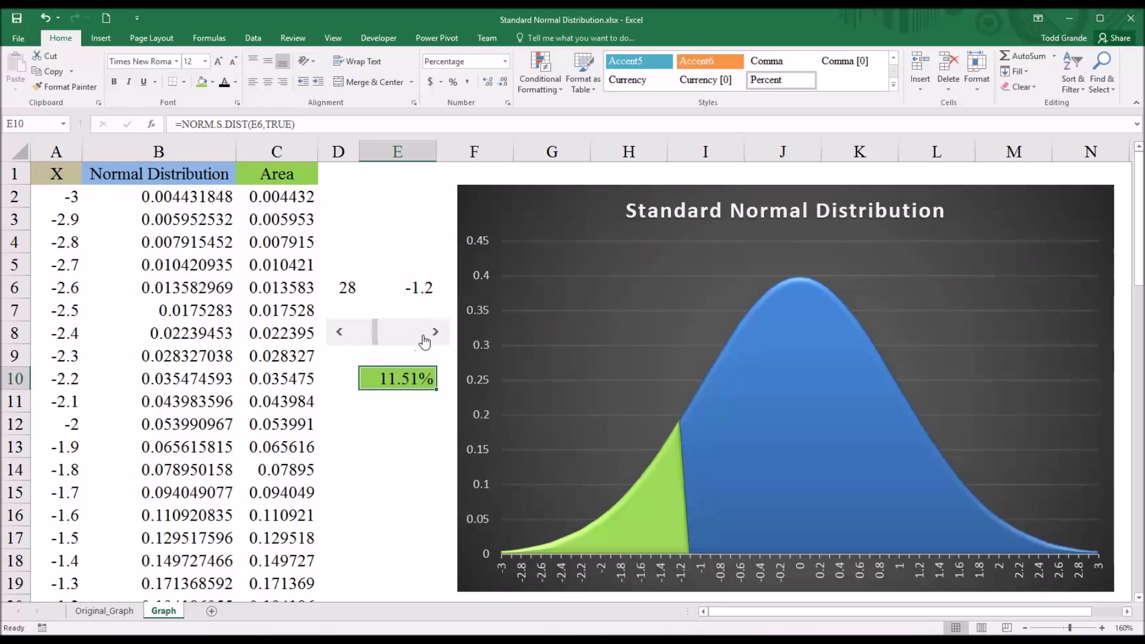
click(435, 332)
click(338, 340)
drag(376, 341, 410, 342)
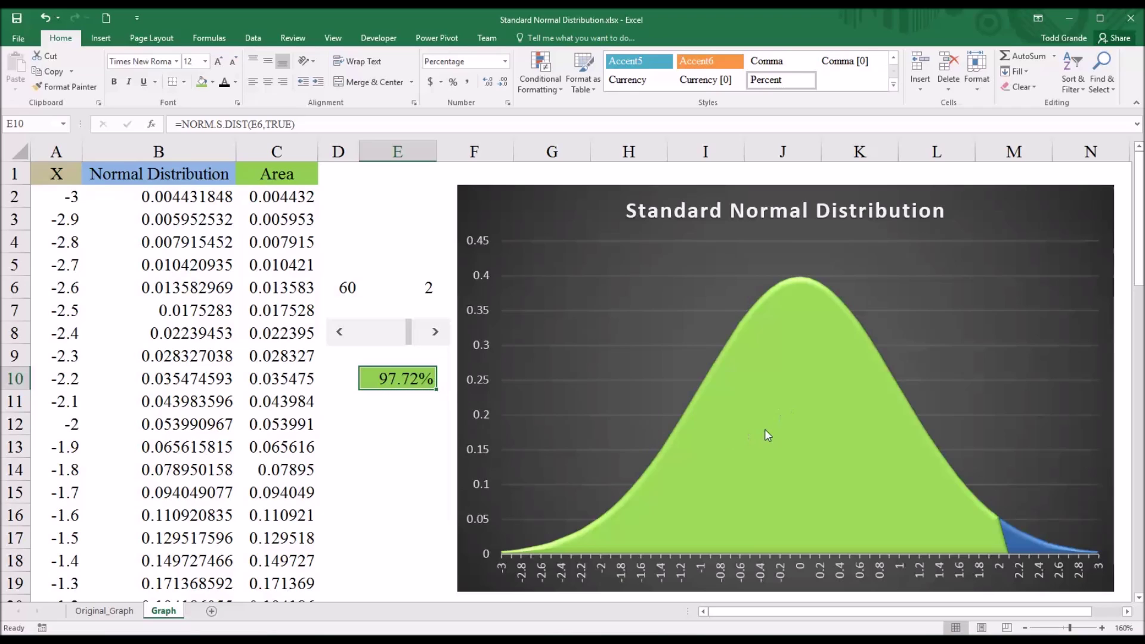
drag(409, 346, 370, 346)
click(435, 335)
click(434, 334)
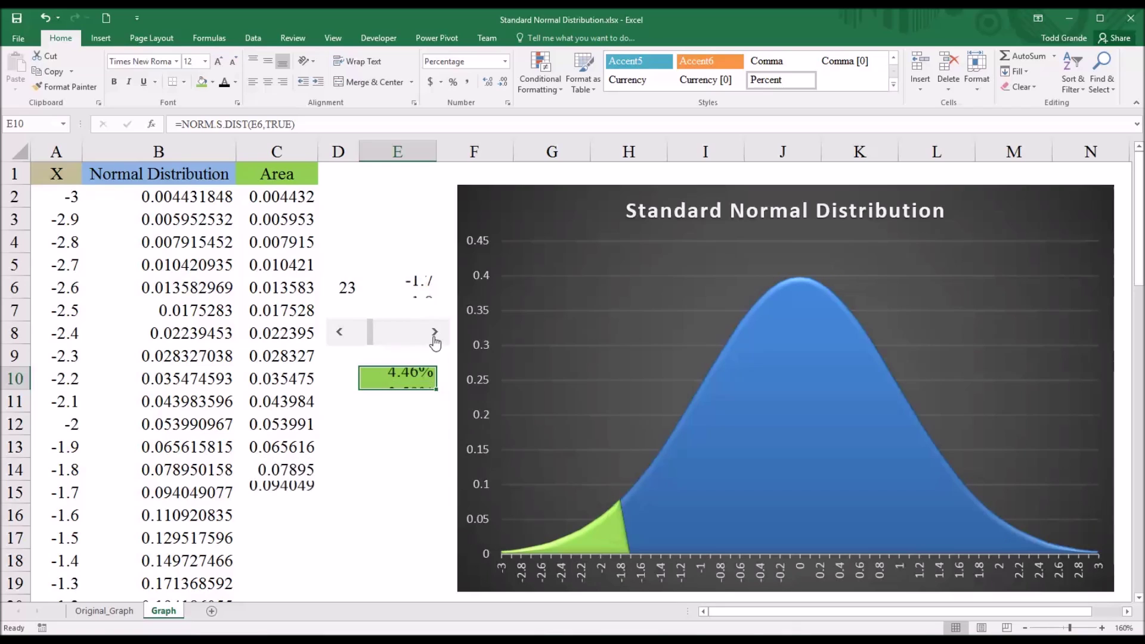
click(434, 334)
click(338, 334)
click(338, 335)
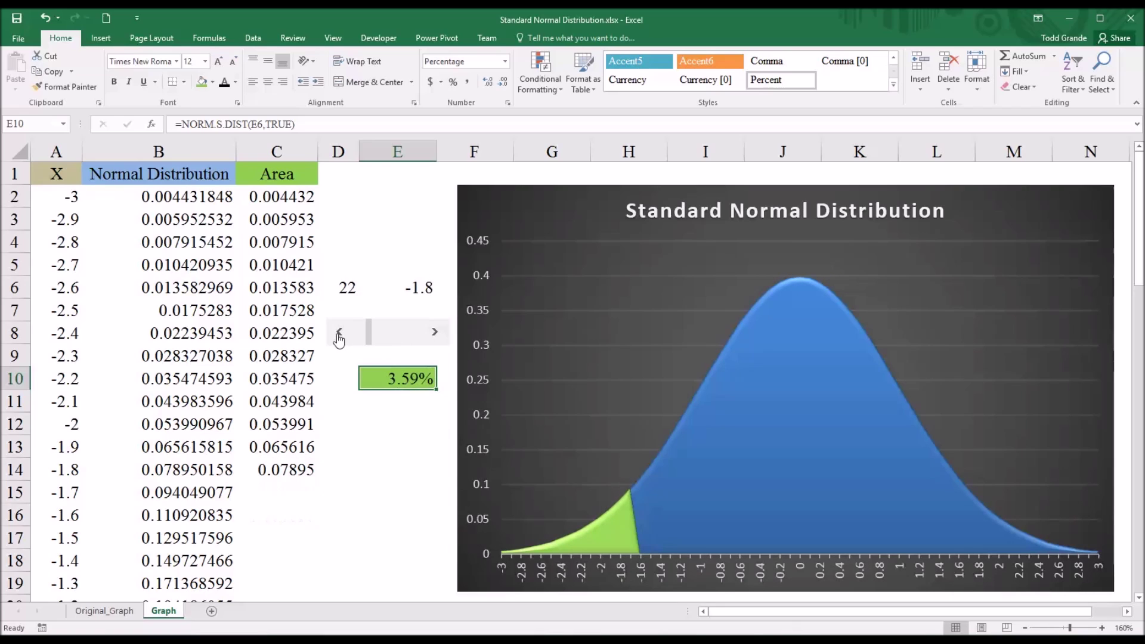
click(338, 336)
drag(370, 343, 389, 346)
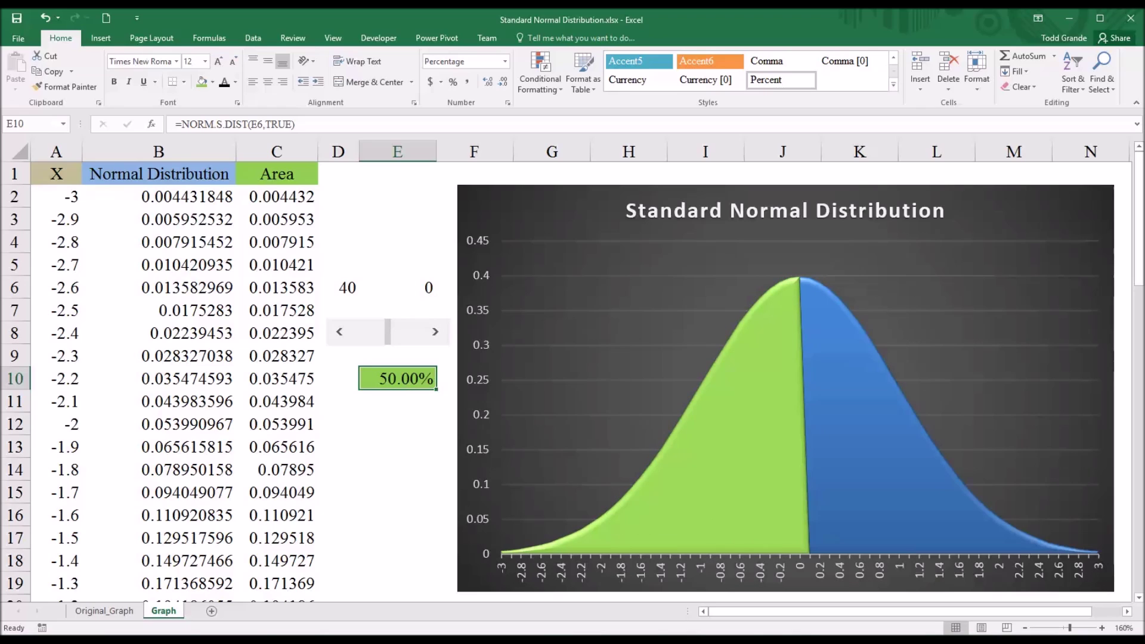